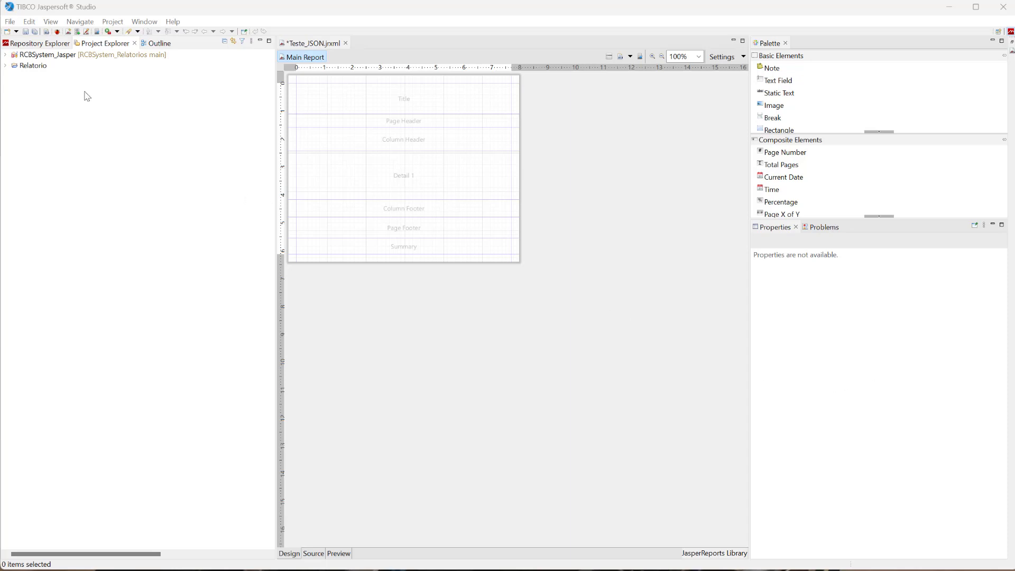
Start creating a new project in the workspace with the JasperReports Project wizard.
{"action": "left_click", "coordinate": [62, 56]}
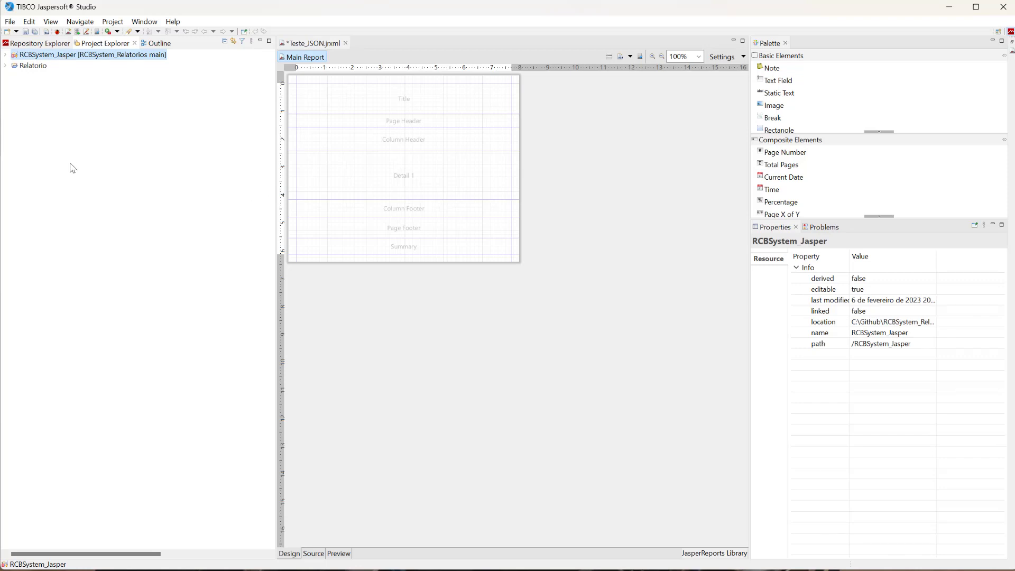
{"action": "right_click", "coordinate": [45, 121]}
{"action": "mouse_move", "coordinate": [88, 128]}
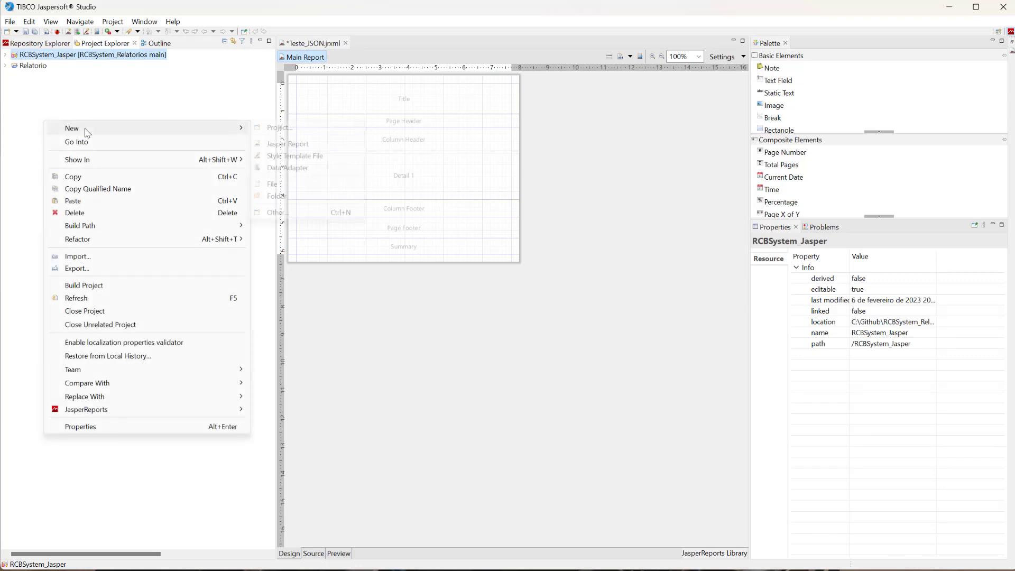
{"action": "left_click", "coordinate": [309, 132]}
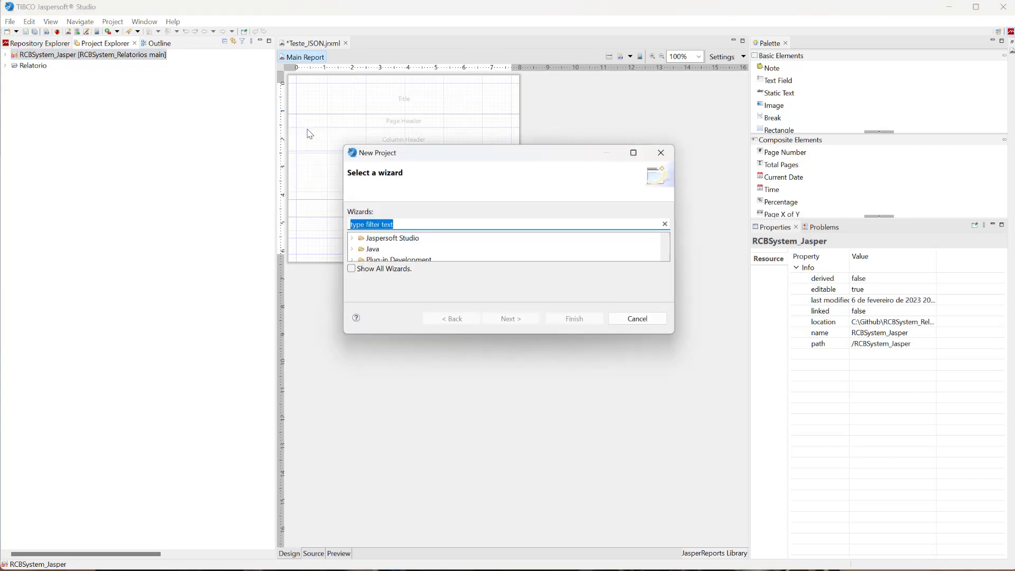
{"action": "left_click", "coordinate": [381, 238]}
{"action": "left_click", "coordinate": [352, 238]}
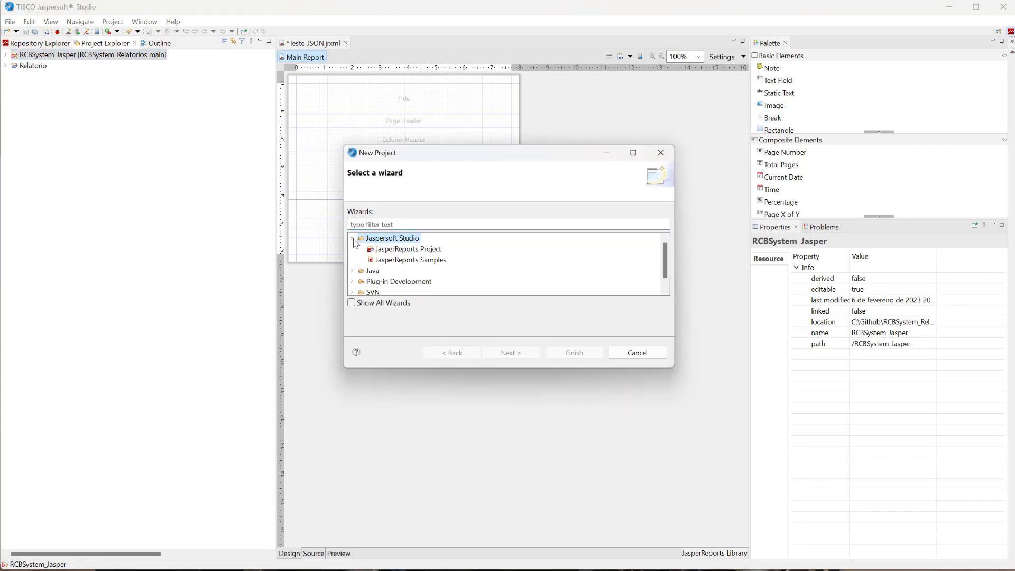
{"action": "left_click", "coordinate": [431, 250]}
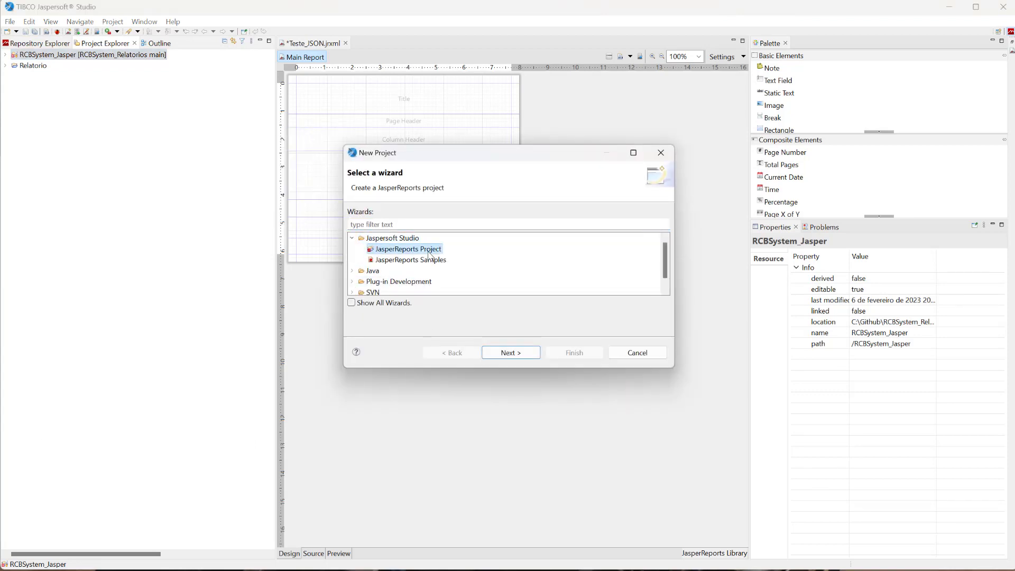
{"action": "left_click", "coordinate": [511, 353]}
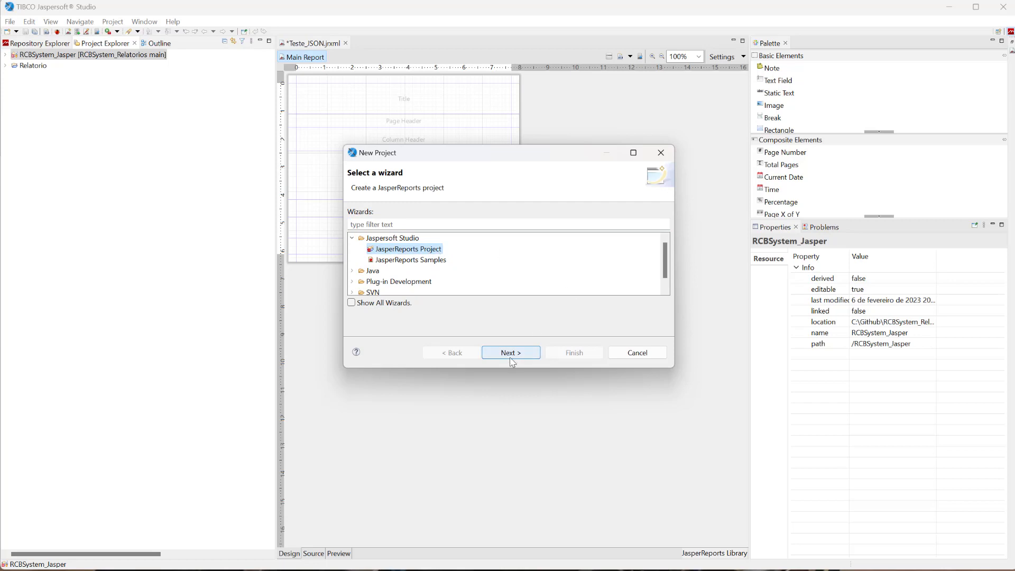
Name the new JasperReports project Projeto Teste and finish creating it.
{"action": "left_click", "coordinate": [444, 212]}
{"action": "type", "text": "P"}
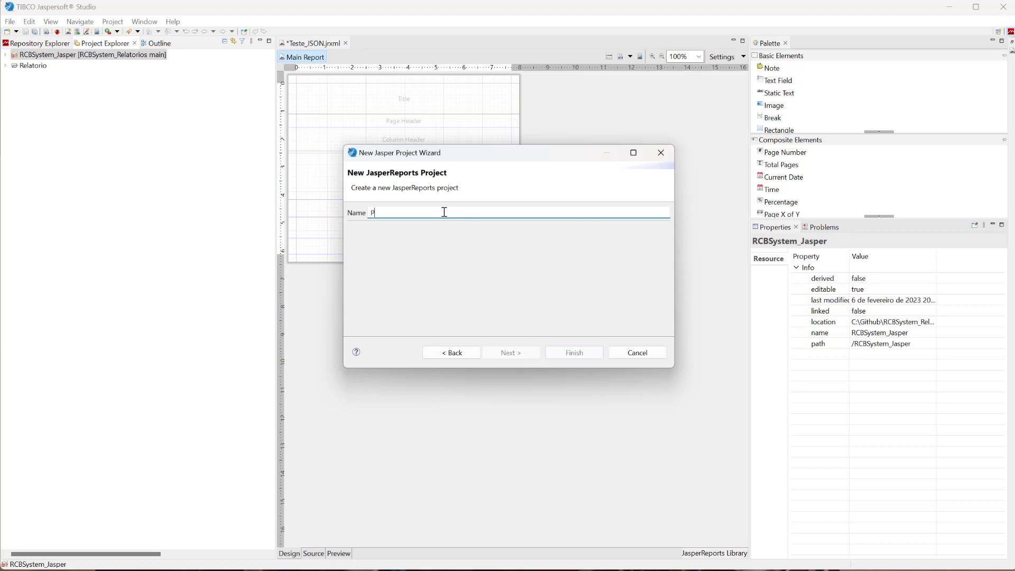
{"action": "type", "text": "rojeto Teste"}
{"action": "left_click", "coordinate": [584, 351]}
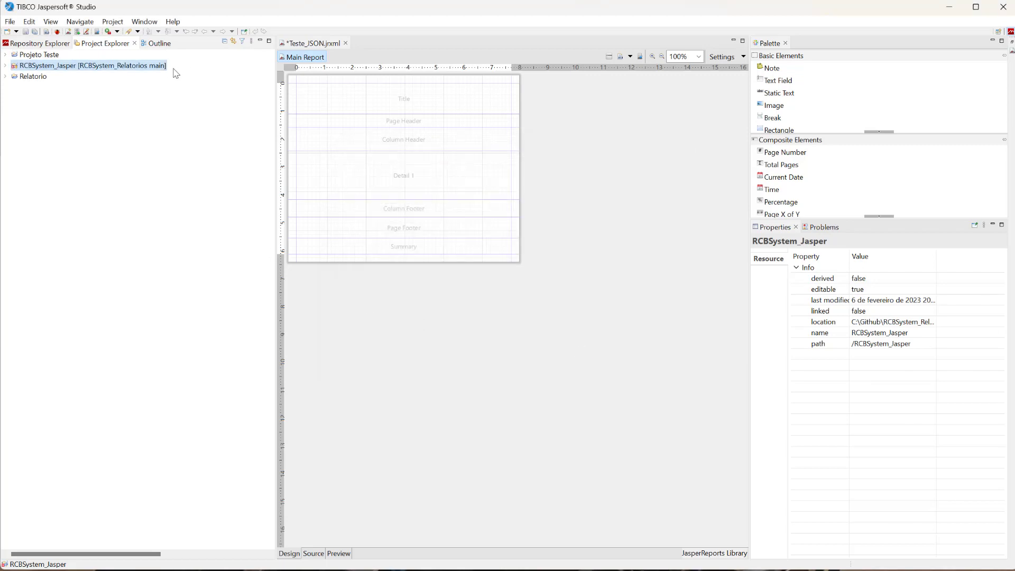
Expand Projeto Teste in the project tree and compare its contents with those of RCBSystem_Jasper.
{"action": "left_click", "coordinate": [6, 66]}
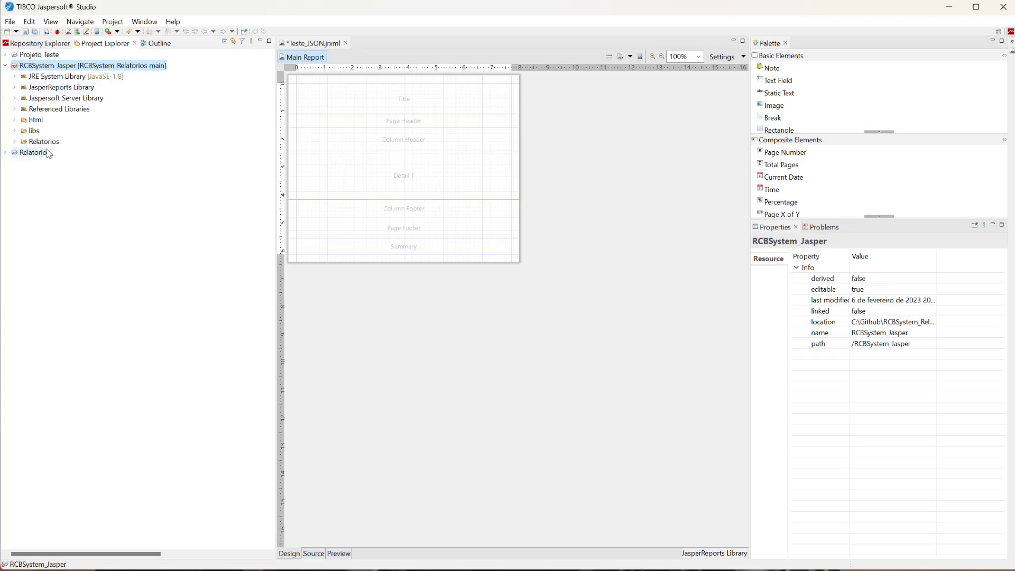
{"action": "left_click", "coordinate": [6, 66]}
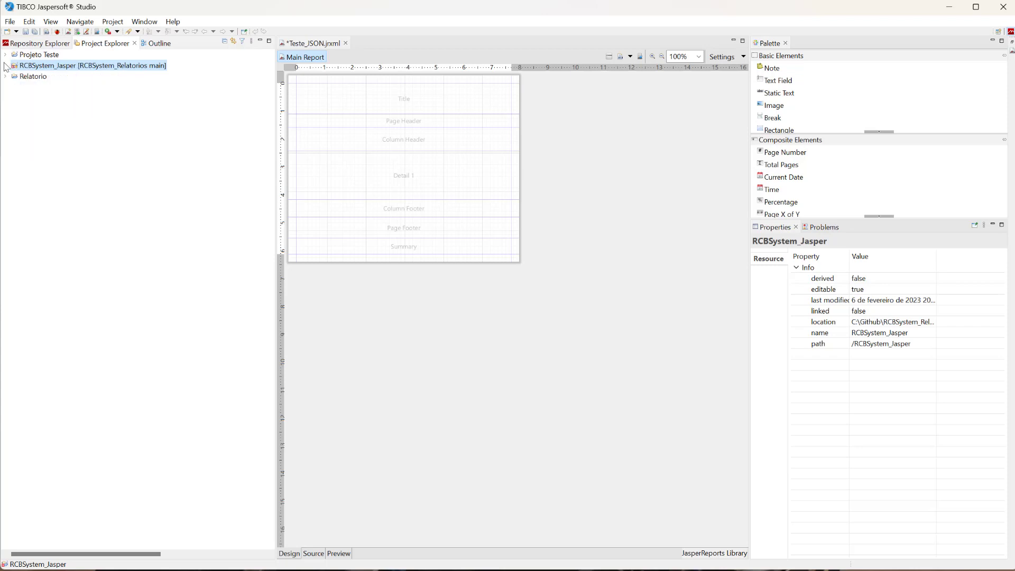
{"action": "left_click", "coordinate": [5, 54]}
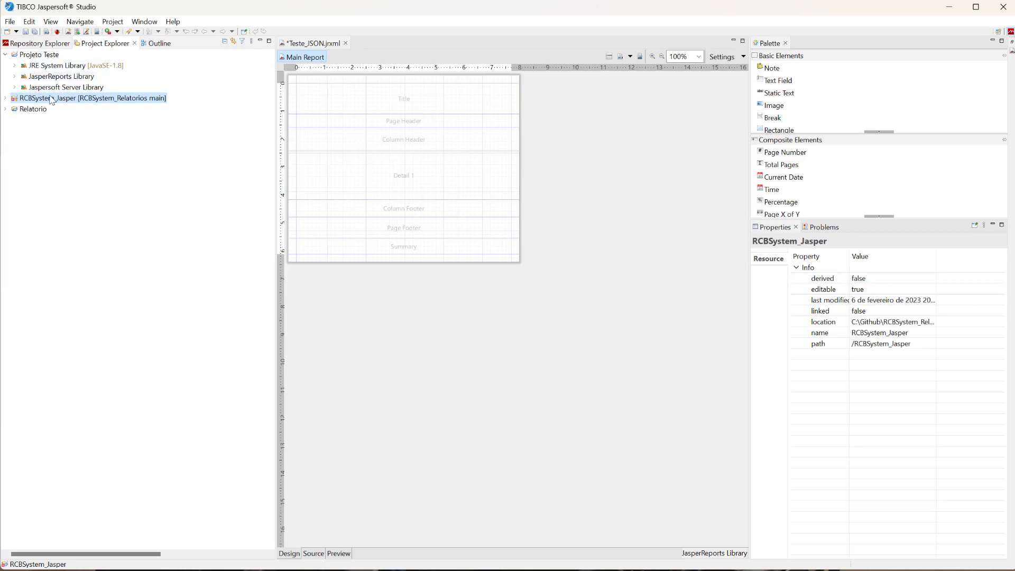
{"action": "left_click", "coordinate": [5, 98]}
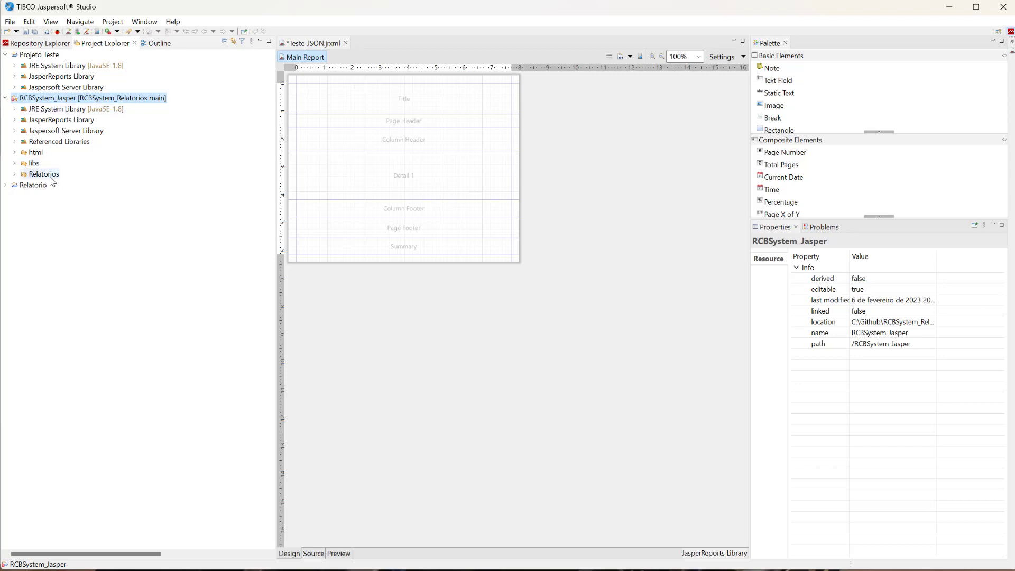
{"action": "left_click", "coordinate": [5, 99]}
Create a folder named Relatorios inside Projeto Teste.
{"action": "right_click", "coordinate": [28, 54]}
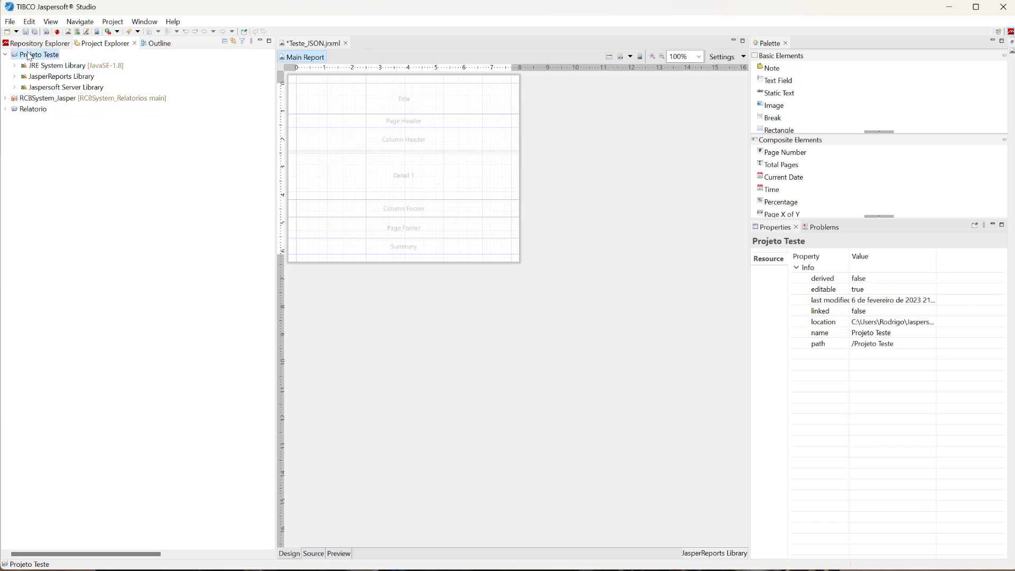
{"action": "mouse_move", "coordinate": [50, 62]}
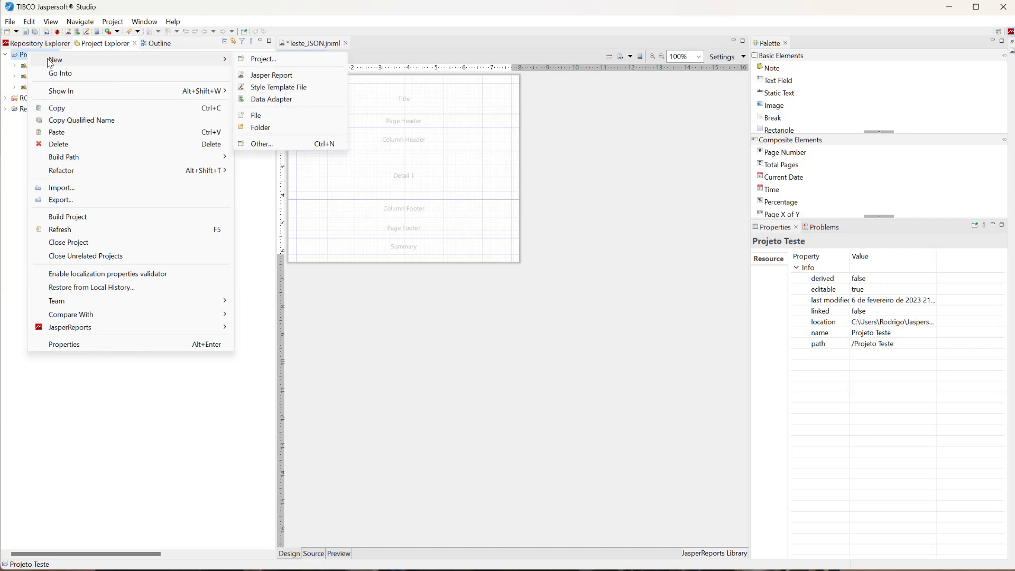
{"action": "left_click", "coordinate": [259, 127]}
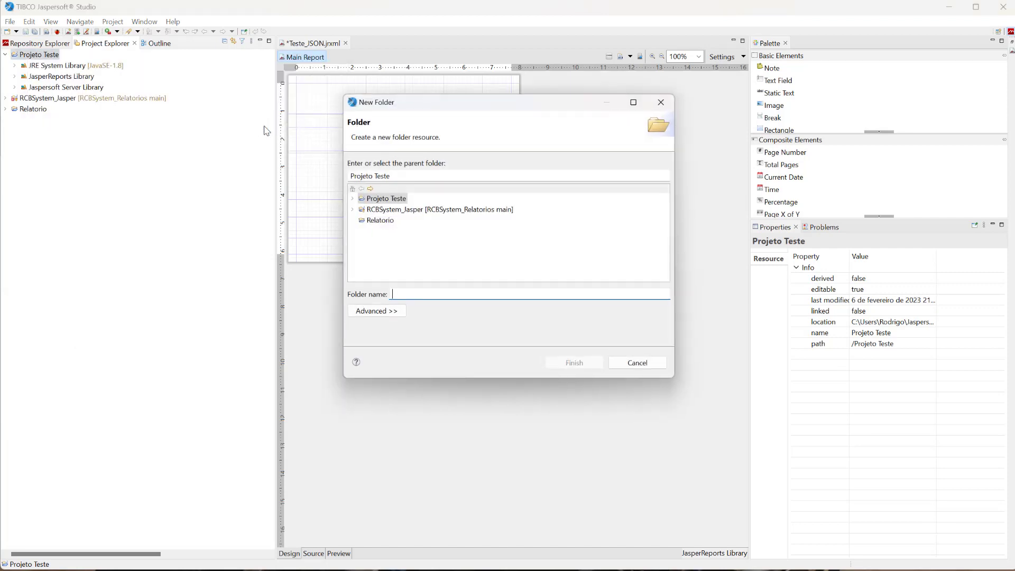
{"action": "type", "text": "Relatorios"}
{"action": "key", "text": "Return"}
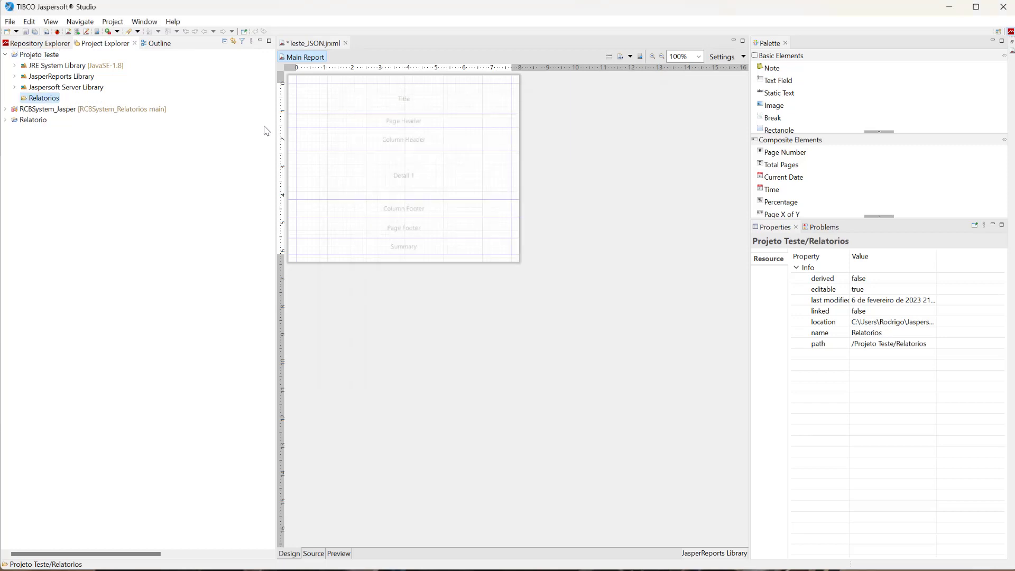
Create a folder named Libs directly under Projeto Teste.
{"action": "left_click", "coordinate": [42, 55]}
{"action": "right_click", "coordinate": [42, 56]}
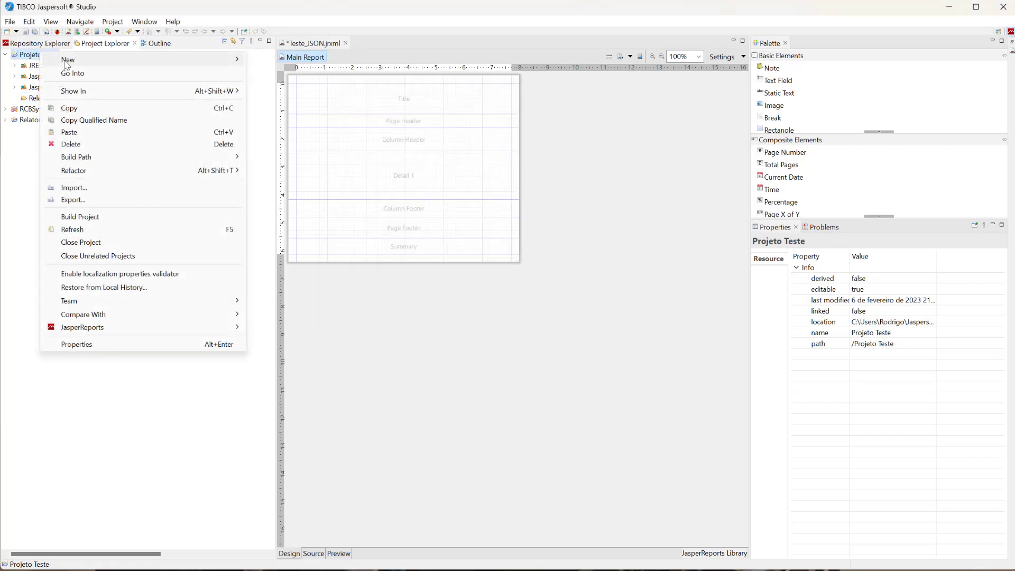
{"action": "mouse_move", "coordinate": [159, 59]}
{"action": "left_click", "coordinate": [274, 129]}
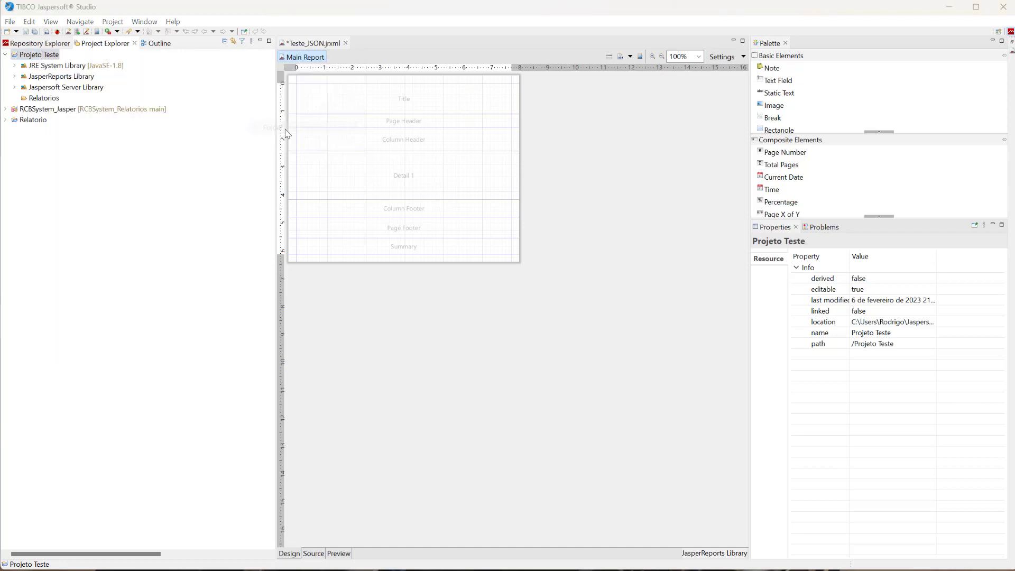
{"action": "type", "text": "Libs"}
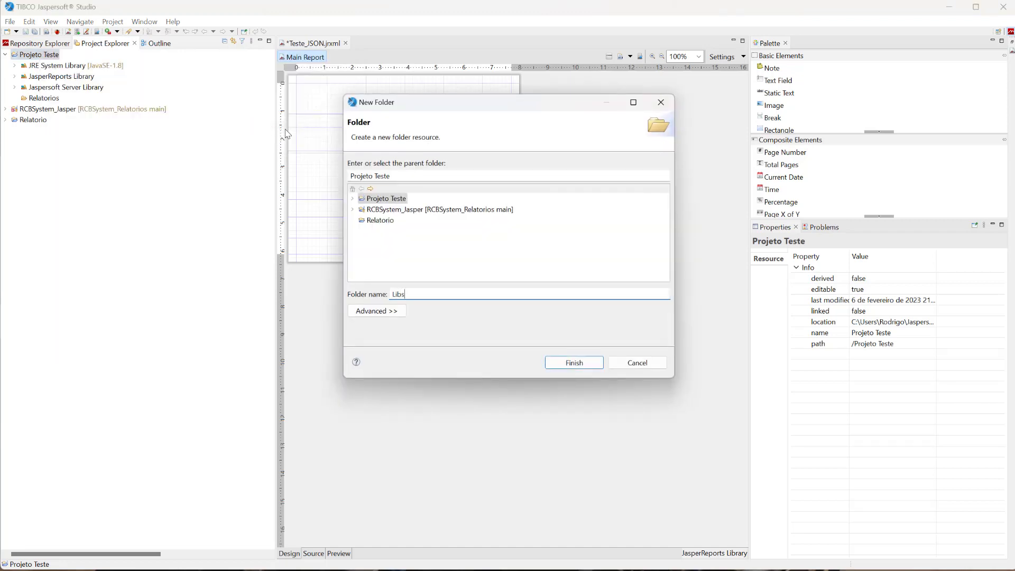
{"action": "key", "text": "Return"}
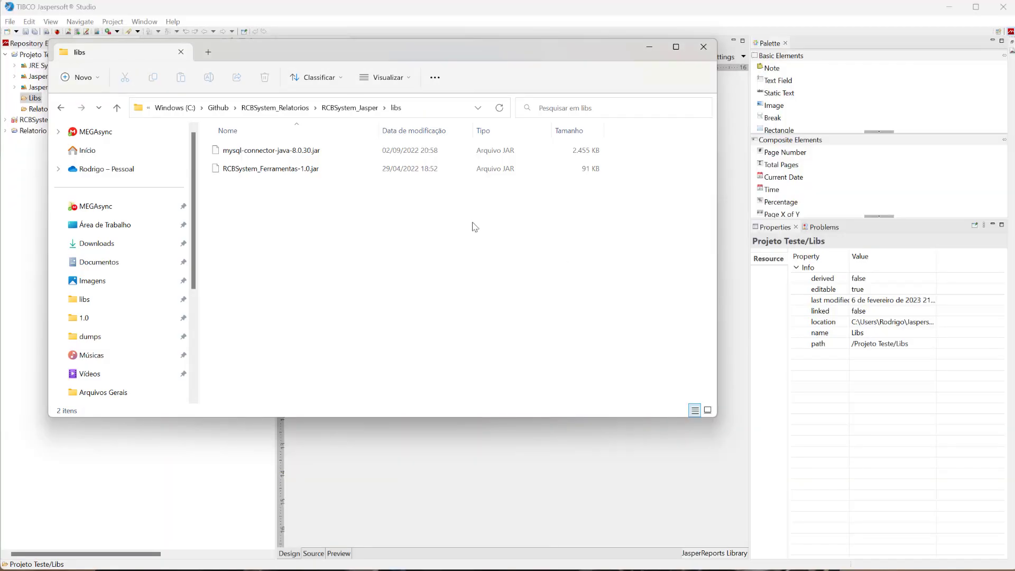
In File Explorer, copy mysql-connector-java-8.0.30.jar from the RCBSystem_Jasper libs folder and minimize the window.
{"action": "left_click", "coordinate": [259, 170]}
{"action": "left_click", "coordinate": [258, 152]}
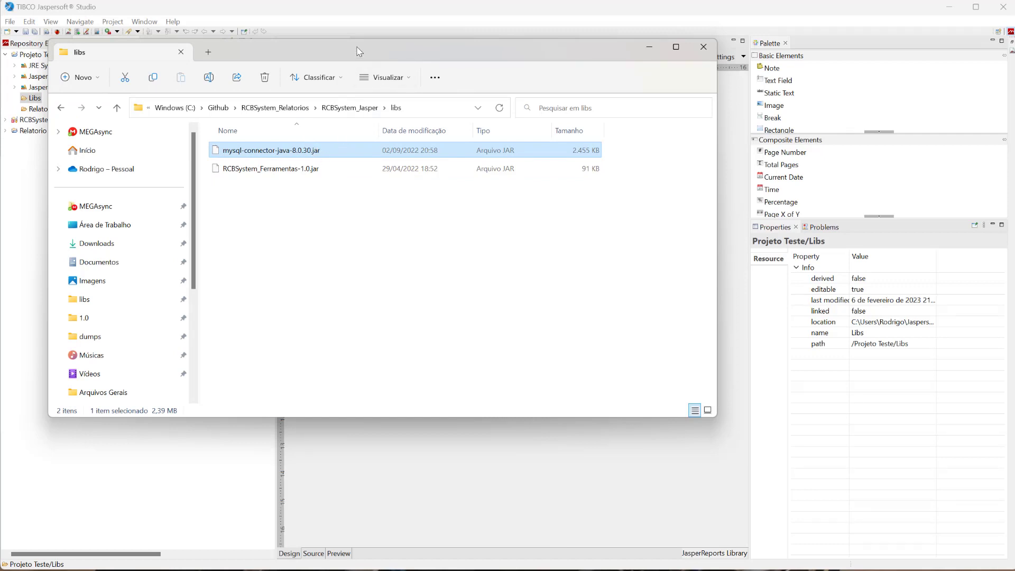
{"action": "left_click_drag", "start_coordinate": [360, 51], "coordinate": [490, 76]}
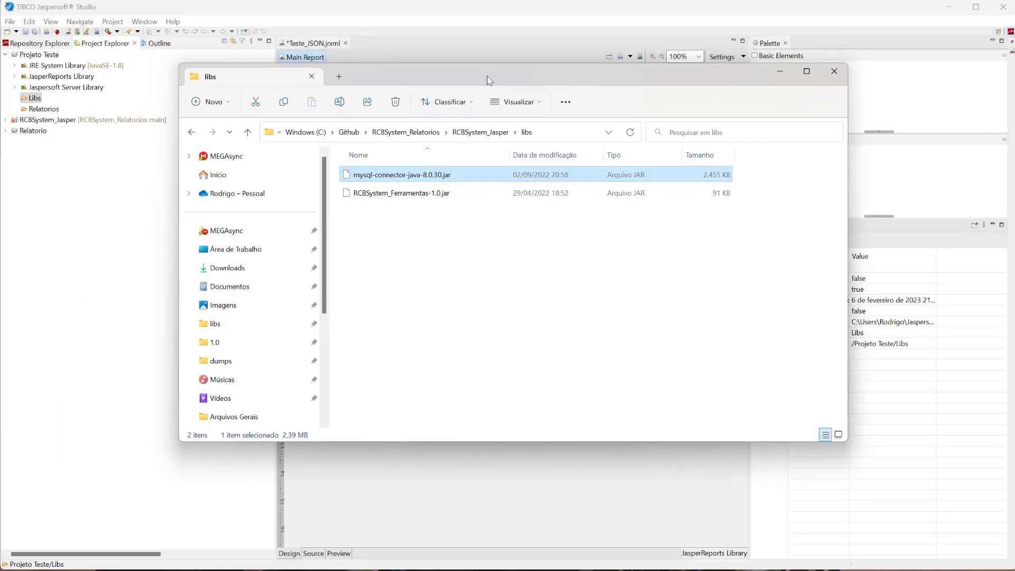
{"action": "right_click", "coordinate": [386, 174]}
{"action": "mouse_move", "coordinate": [421, 211]}
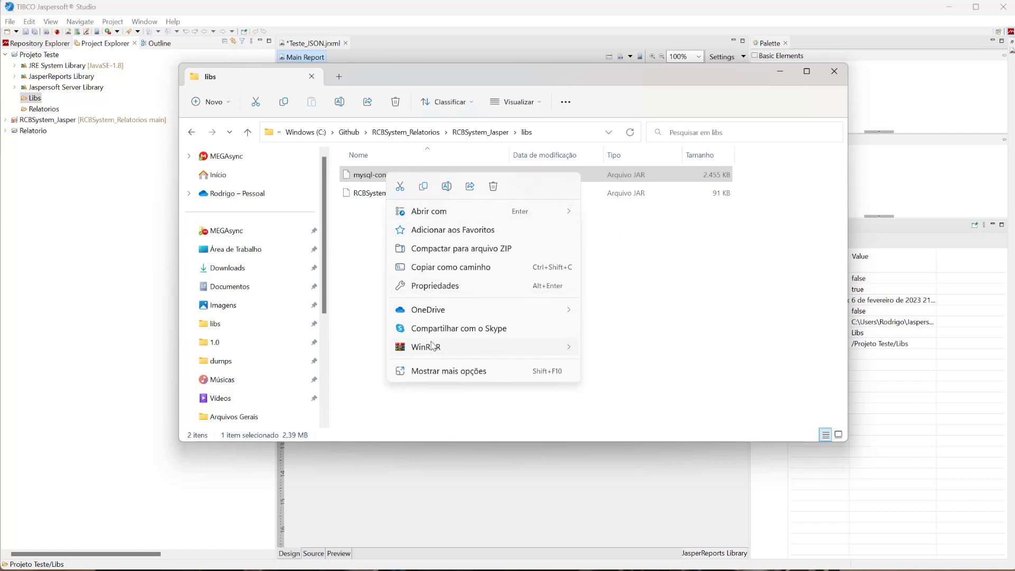
{"action": "left_click", "coordinate": [424, 190]}
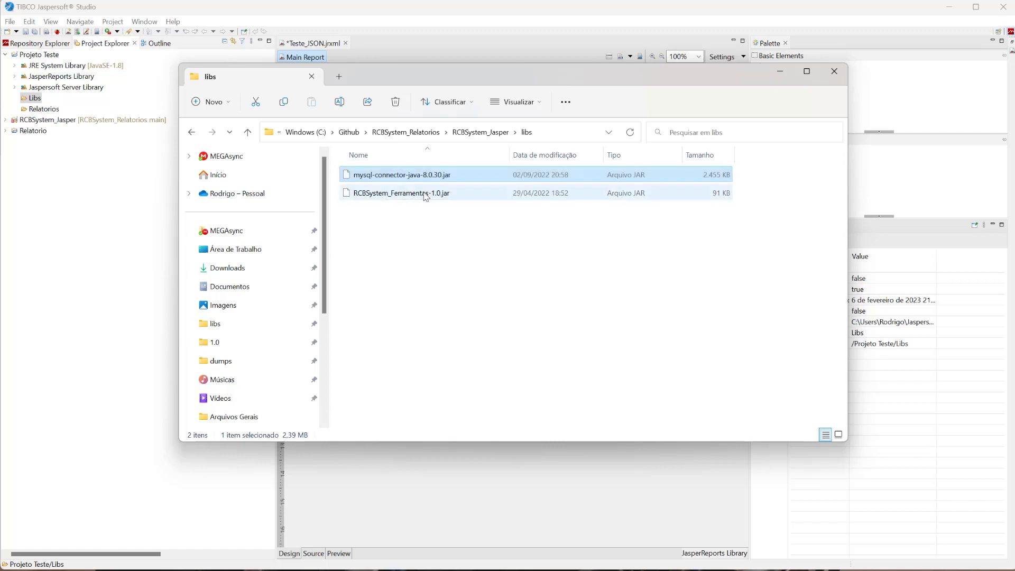
{"action": "left_click", "coordinate": [780, 71]}
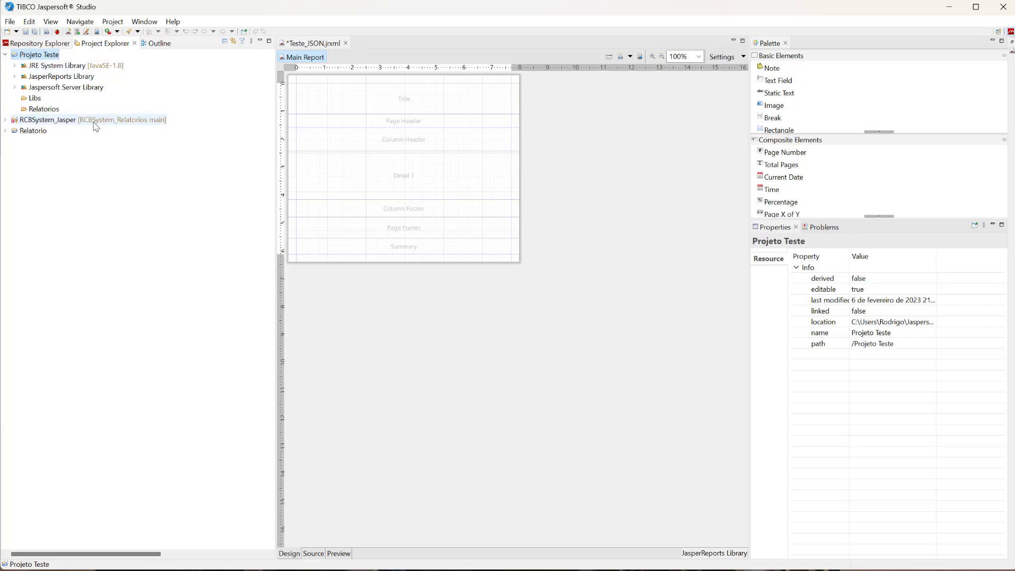
Show the location of Projeto Teste in File Explorer from its project properties and open its Libs folder.
{"action": "right_click", "coordinate": [58, 55]}
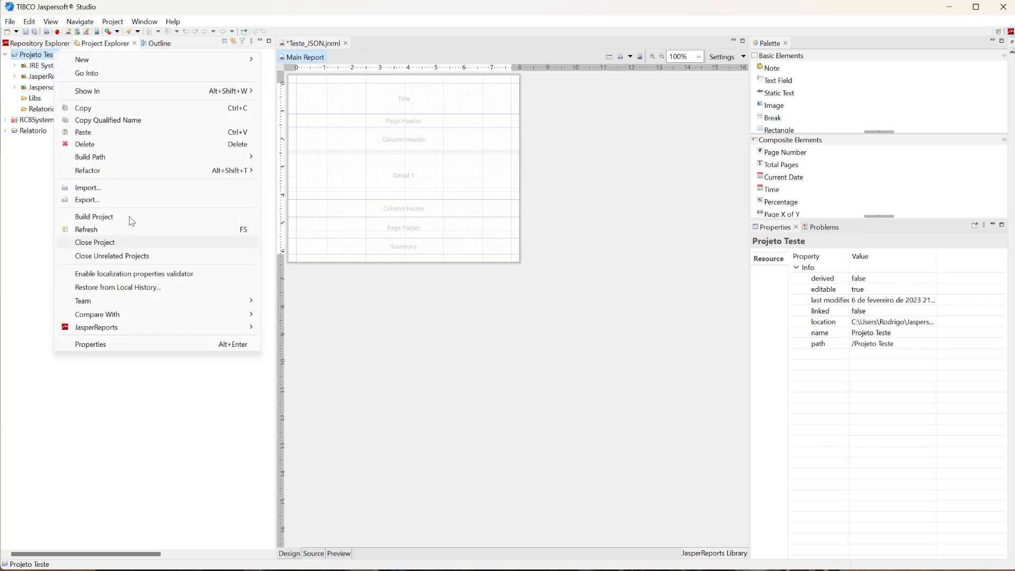
{"action": "left_click", "coordinate": [101, 344]}
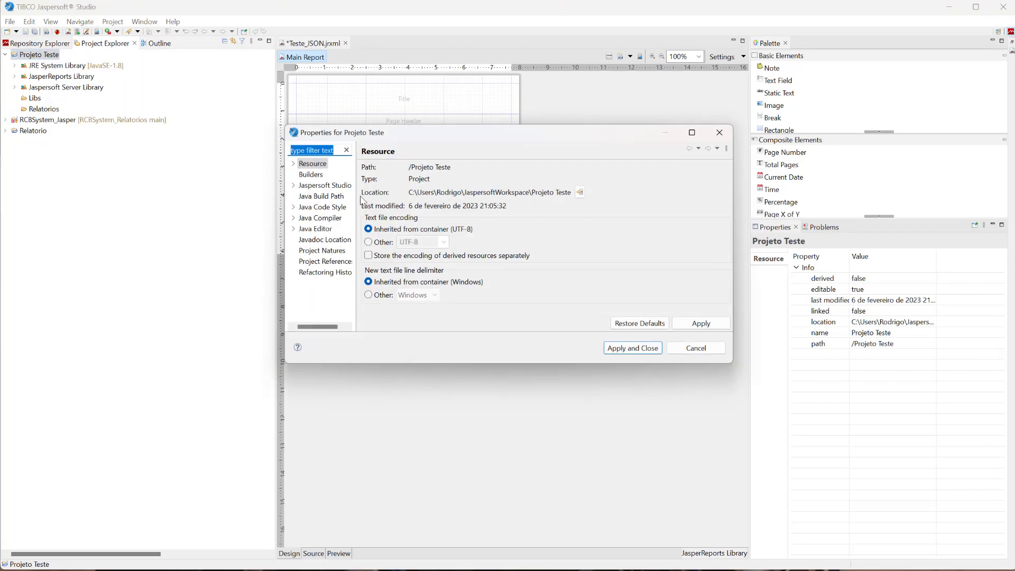
{"action": "left_click", "coordinate": [580, 193]}
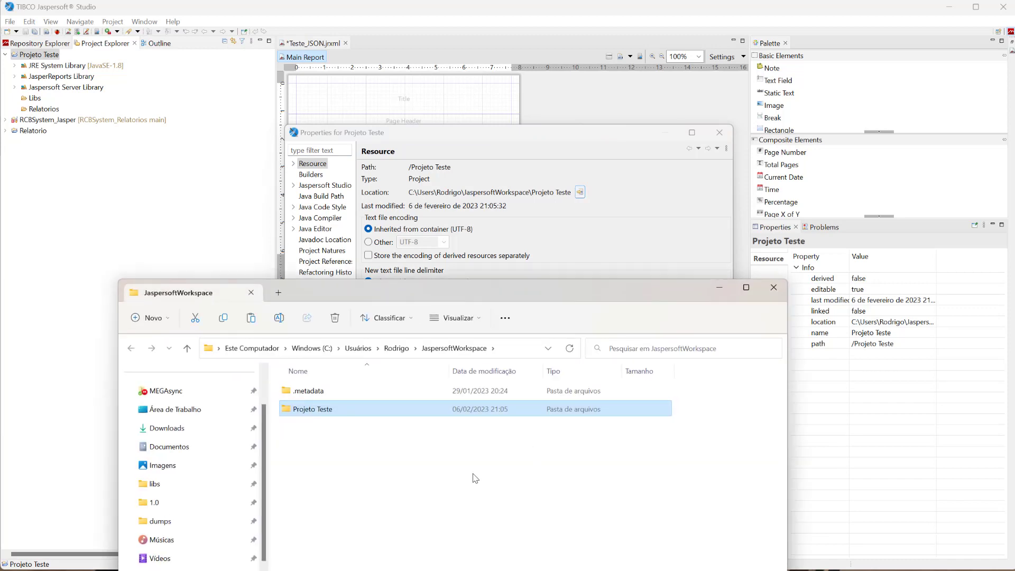
{"action": "left_click_drag", "start_coordinate": [476, 285], "coordinate": [481, 145]}
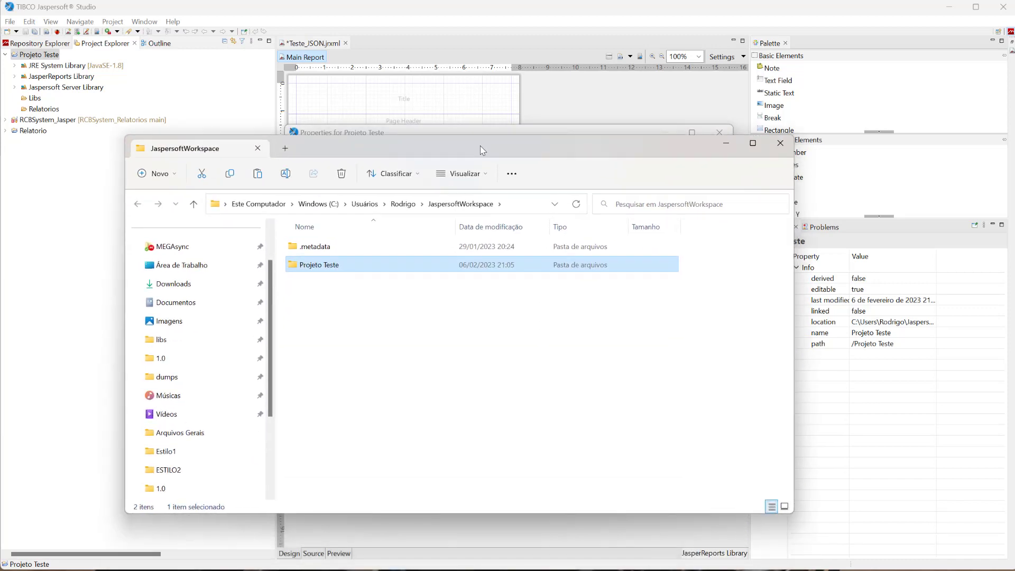
{"action": "double_click", "coordinate": [335, 272]}
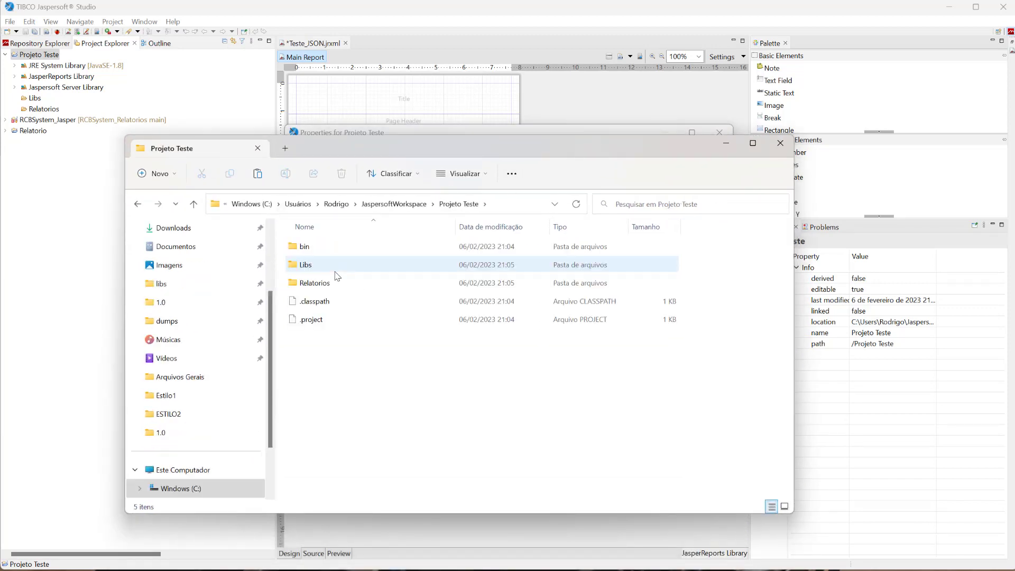
{"action": "double_click", "coordinate": [308, 270]}
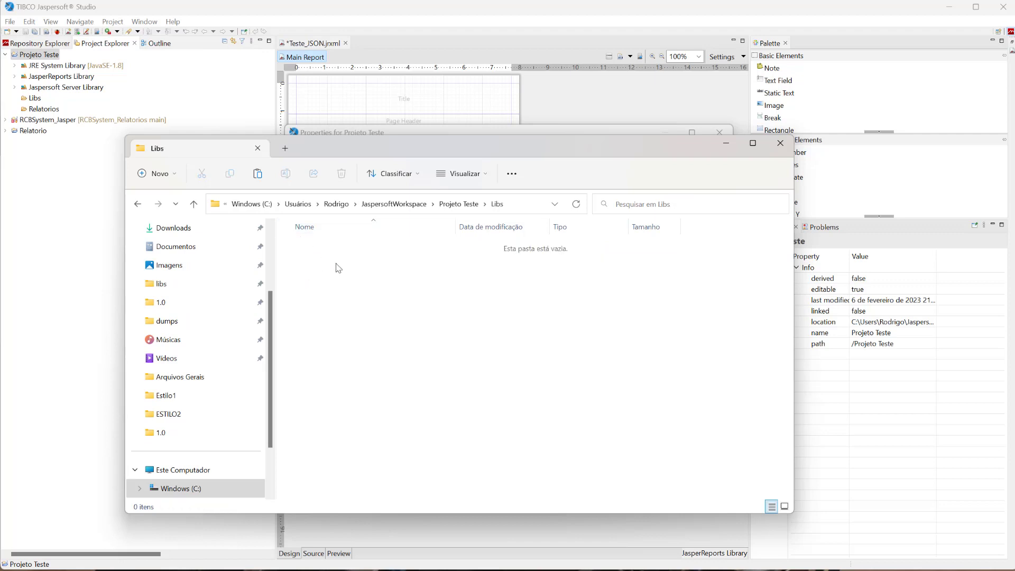
Paste the copied MySQL connector JAR into the Libs folder, then return to Jaspersoft Studio and dismiss the project properties.
{"action": "right_click", "coordinate": [338, 272]}
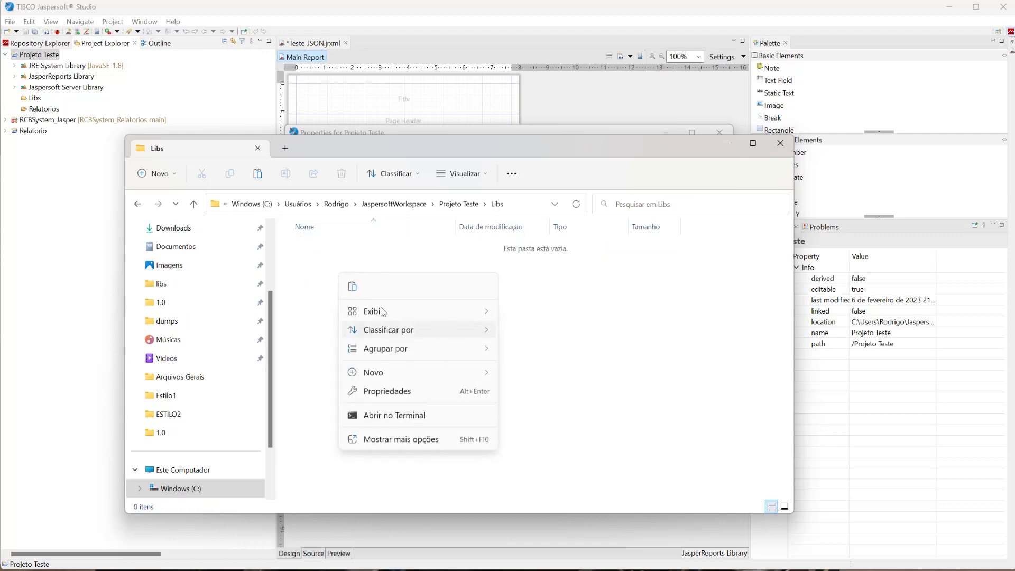
{"action": "left_click", "coordinate": [352, 287]}
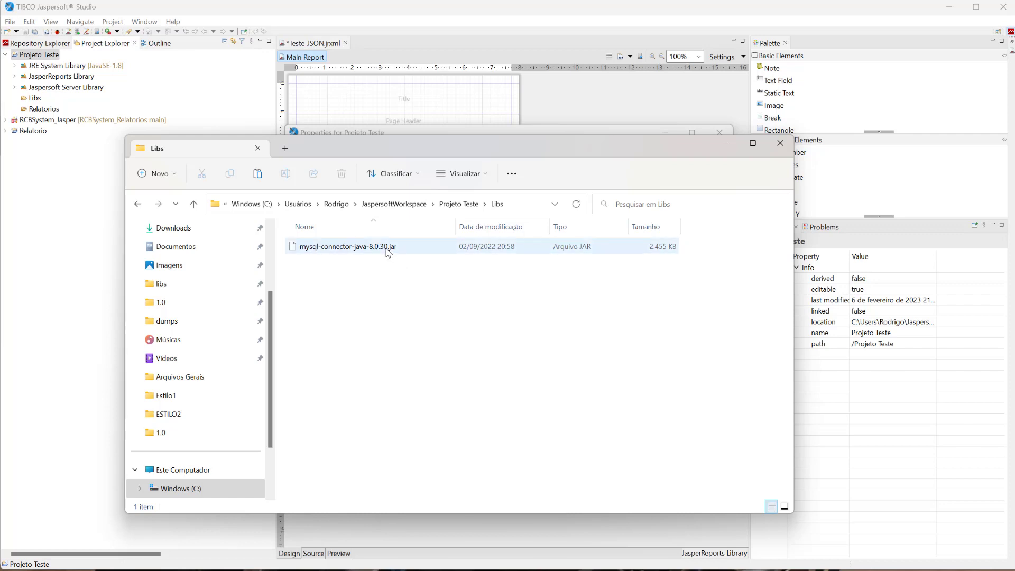
{"action": "left_click", "coordinate": [724, 148]}
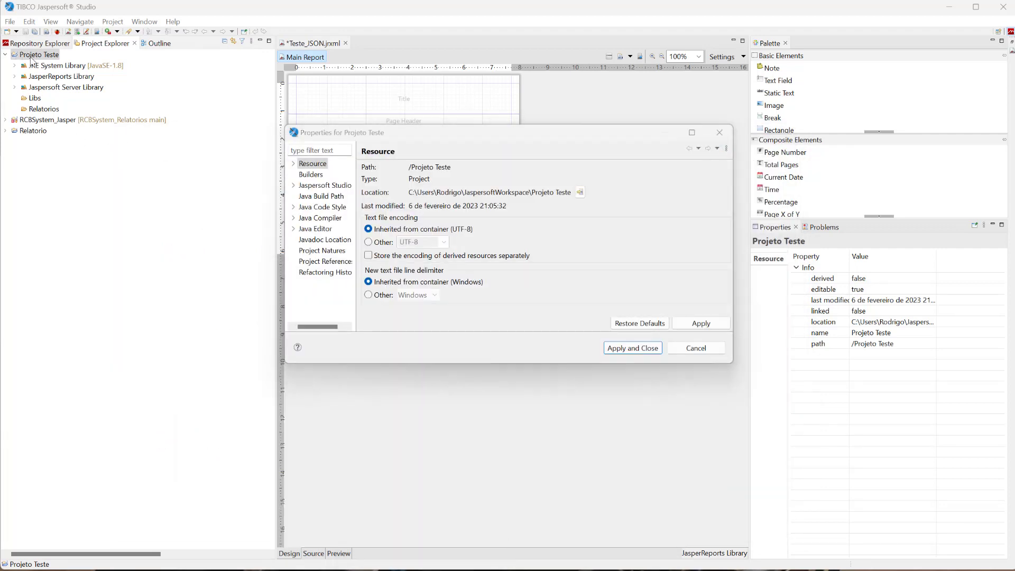
{"action": "left_click", "coordinate": [696, 348]}
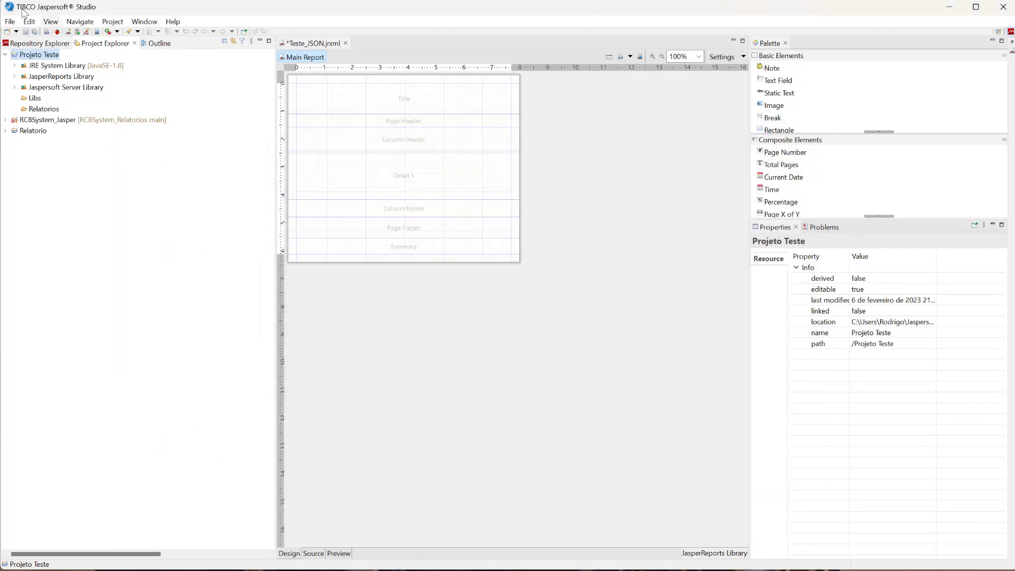
Refresh Projeto Teste and select mysql-connector-java-8.0.30.jar in its Libs folder.
{"action": "right_click", "coordinate": [42, 58]}
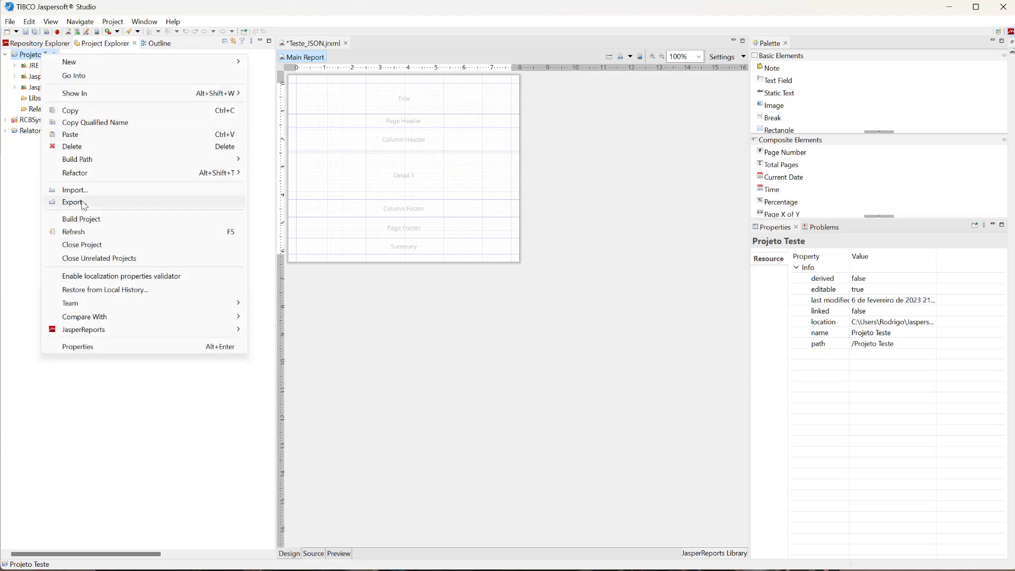
{"action": "left_click", "coordinate": [85, 233]}
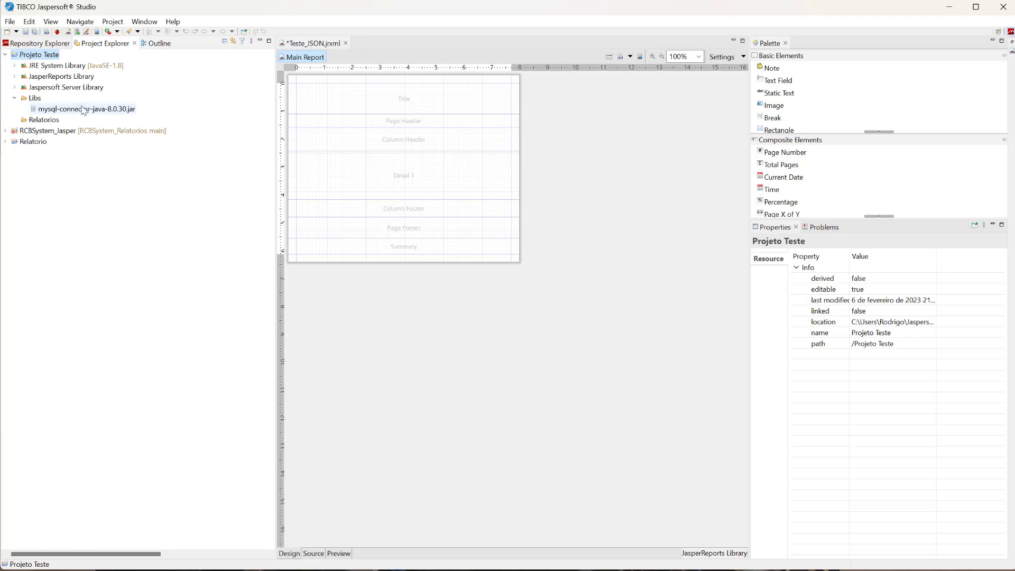
{"action": "left_click", "coordinate": [84, 110]}
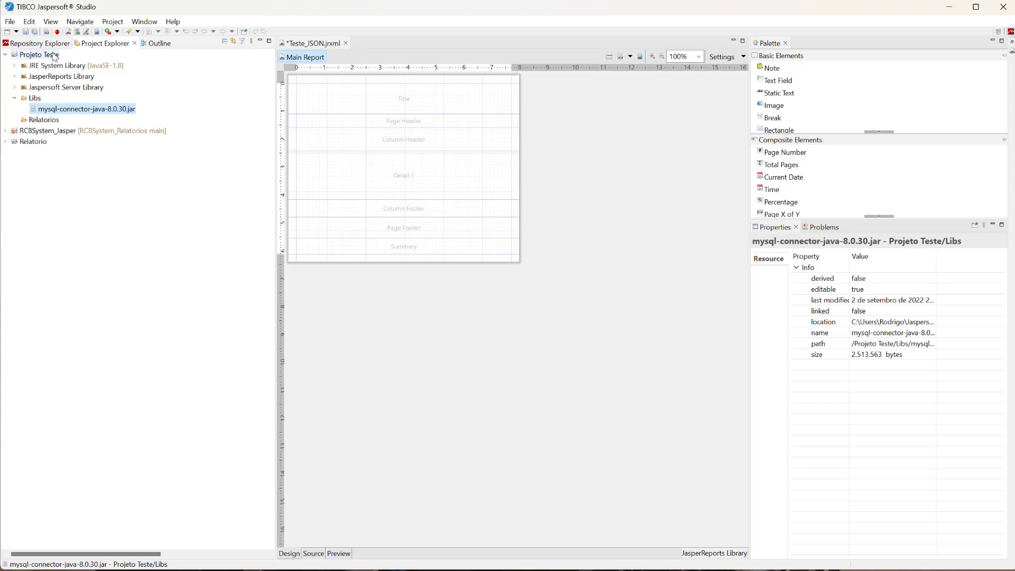
Start a new data adapter in the repository using the Database JDBC Connection type.
{"action": "left_click", "coordinate": [39, 44]}
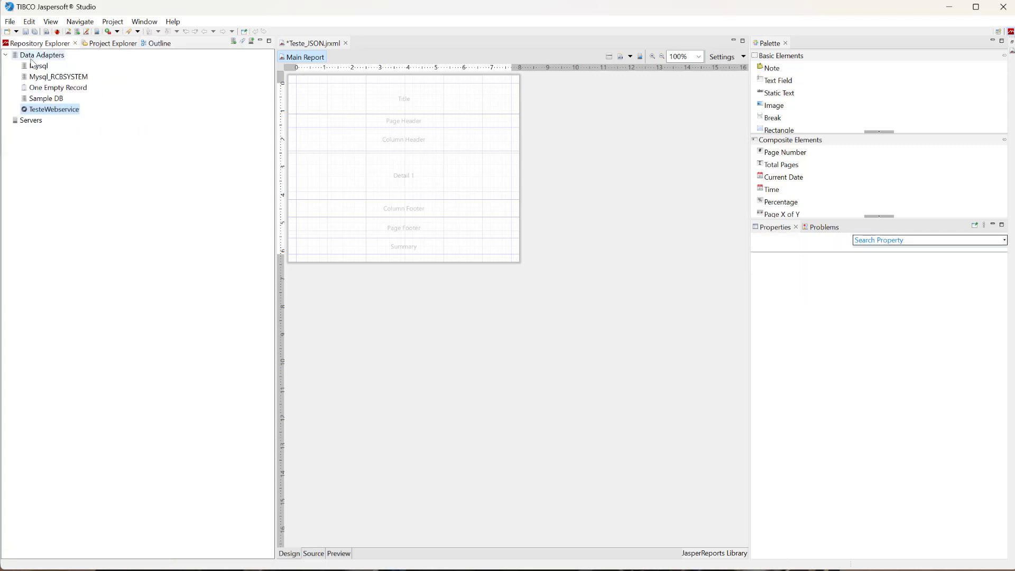
{"action": "right_click", "coordinate": [42, 55]}
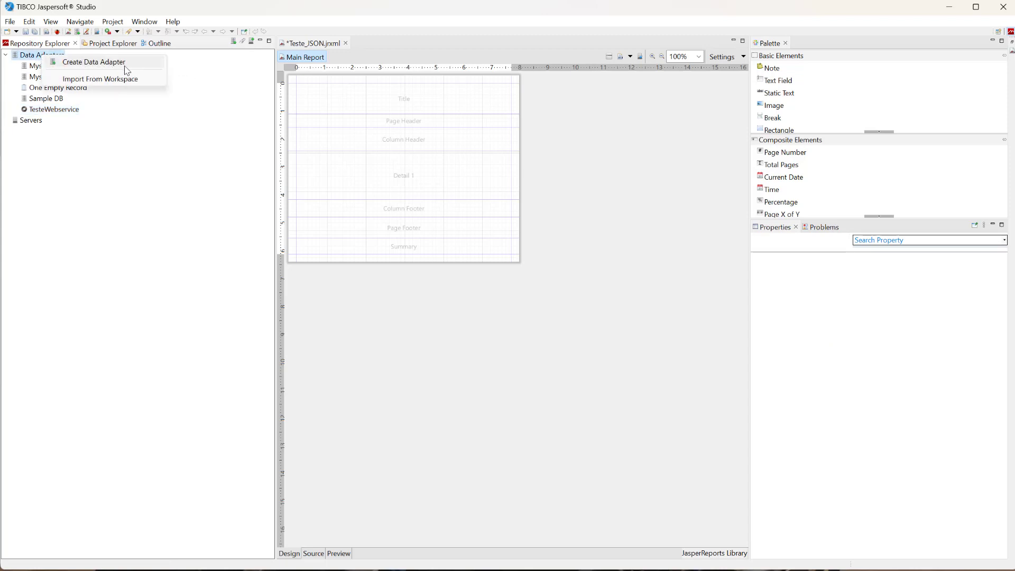
{"action": "left_click", "coordinate": [110, 67]}
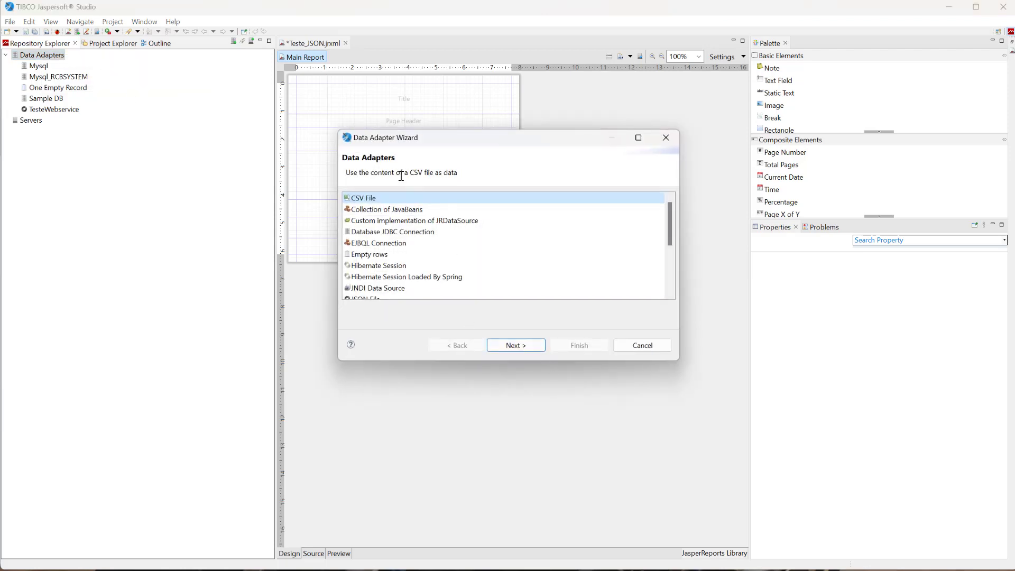
{"action": "left_click_drag", "start_coordinate": [414, 363], "coordinate": [412, 449]}
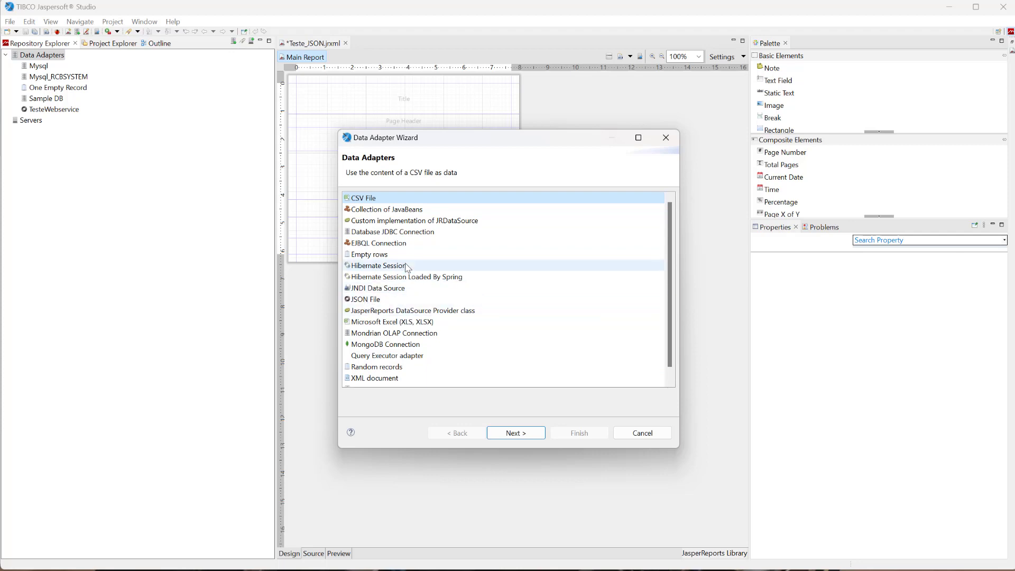
{"action": "scroll", "coordinate": [411, 317], "scroll_direction": "down", "scroll_amount": 1}
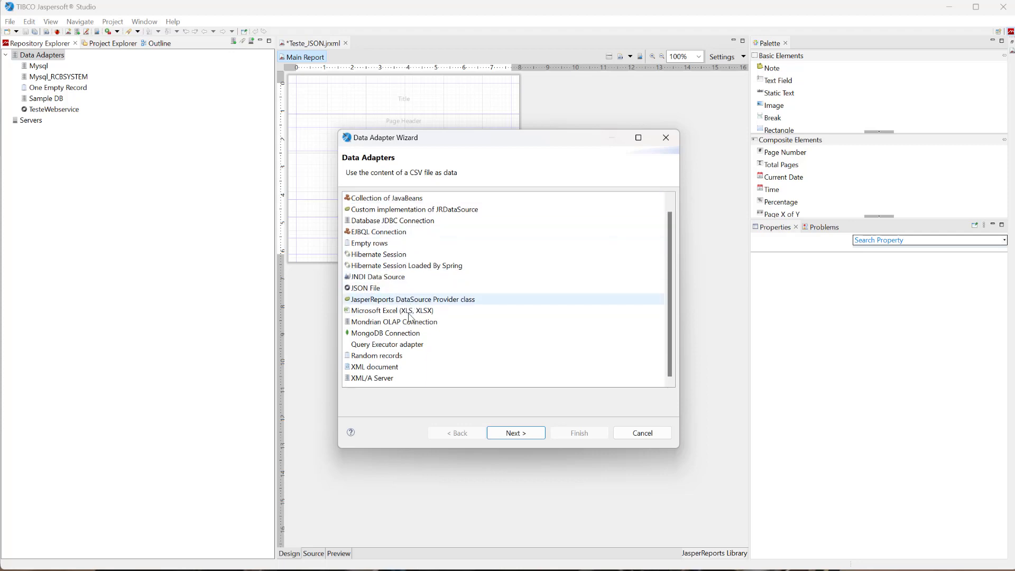
{"action": "scroll", "coordinate": [402, 341], "scroll_direction": "up", "scroll_amount": 1}
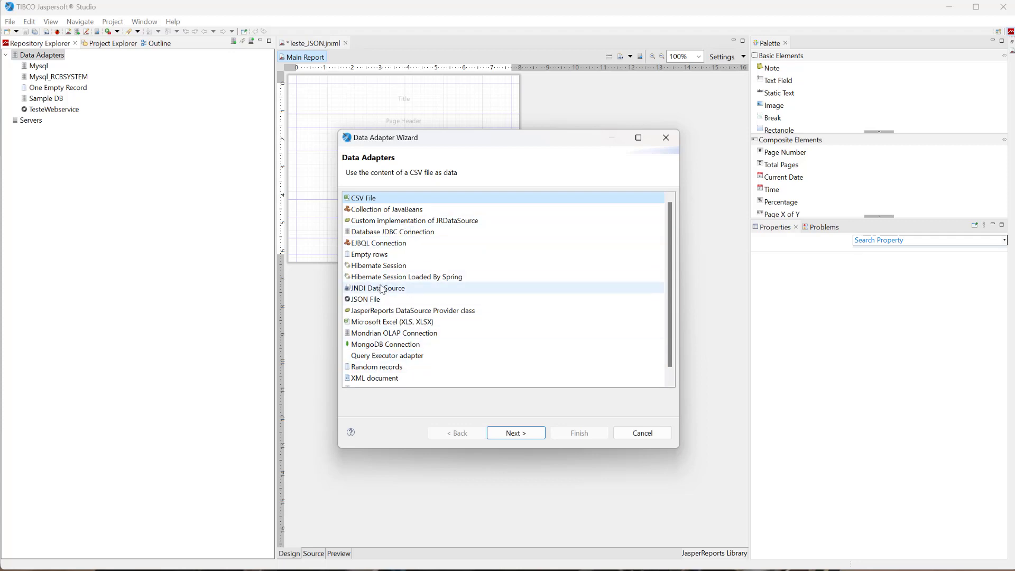
{"action": "left_click", "coordinate": [402, 235]}
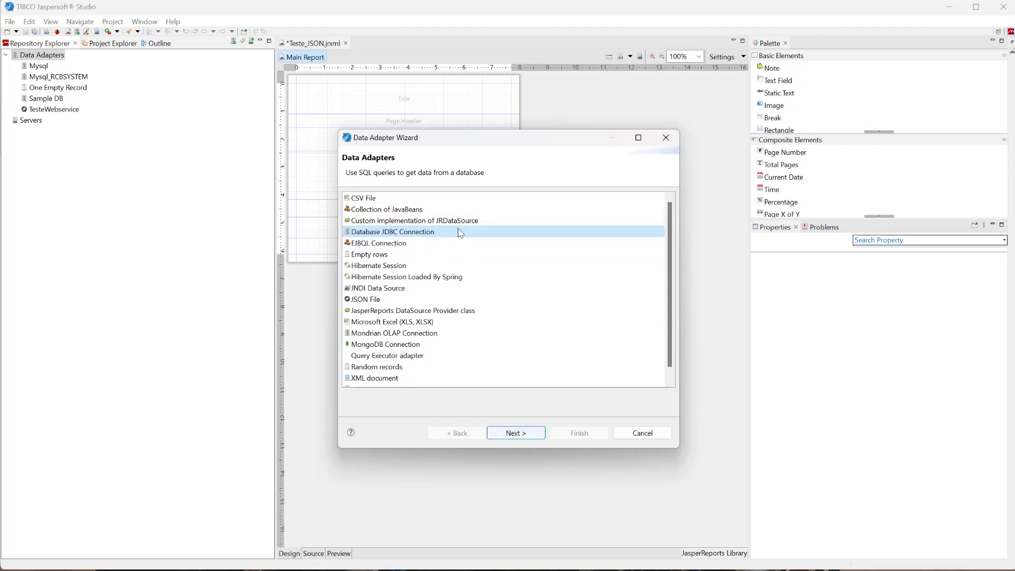
{"action": "left_click", "coordinate": [520, 433]}
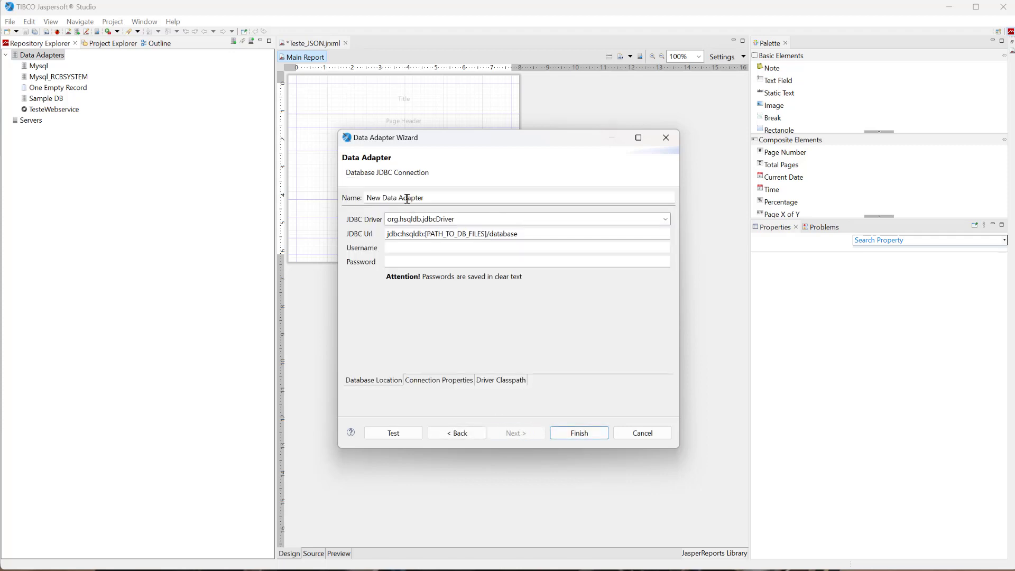
Name the adapter Mysql_Teste and choose MySQL (com.mysql.jdbc.Driver) as its JDBC driver.
{"action": "left_click_drag", "start_coordinate": [441, 198], "coordinate": [341, 195]}
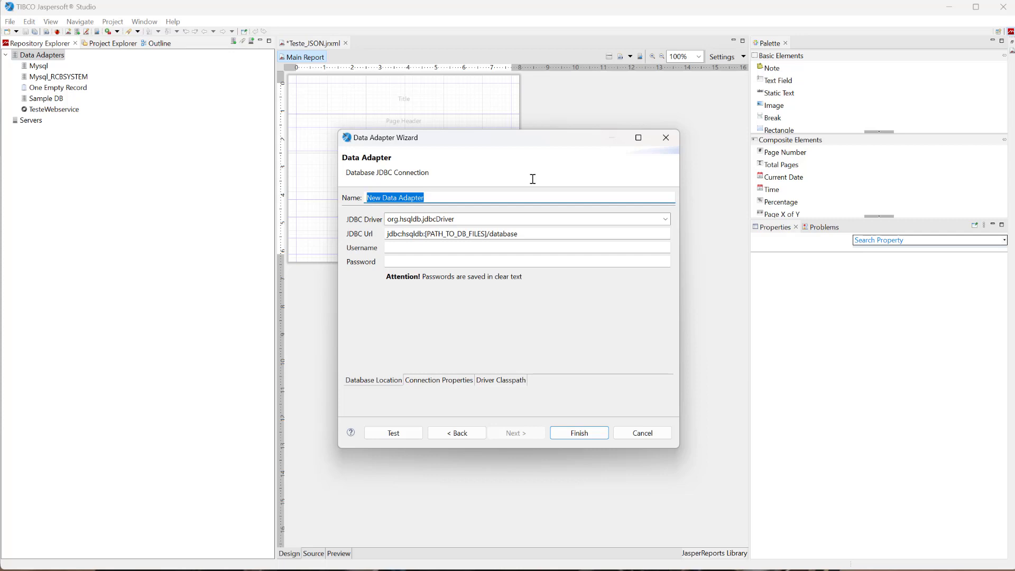
{"action": "type", "text": "M"}
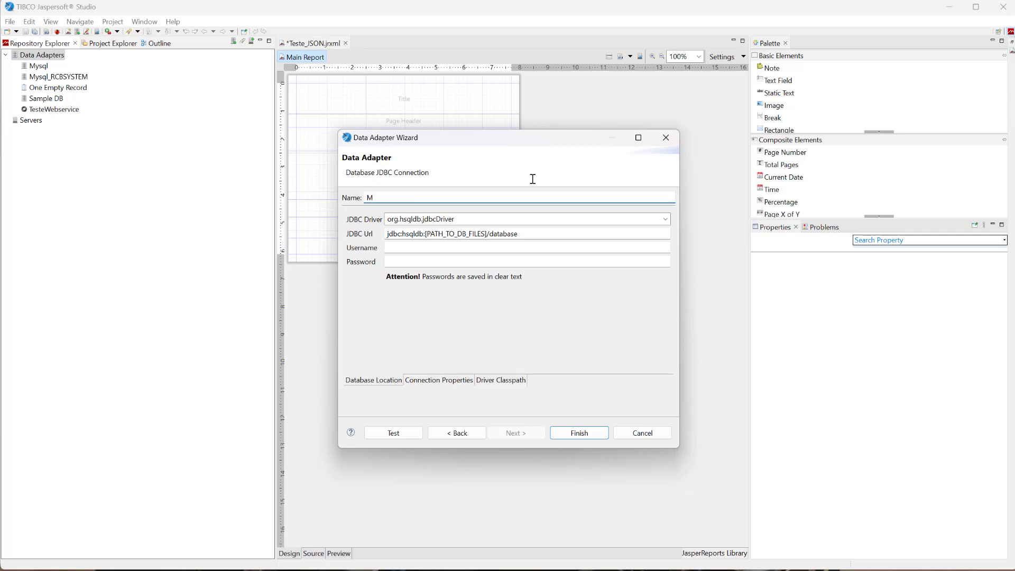
{"action": "type", "text": "ysql_Teste"}
{"action": "left_click", "coordinate": [666, 219]}
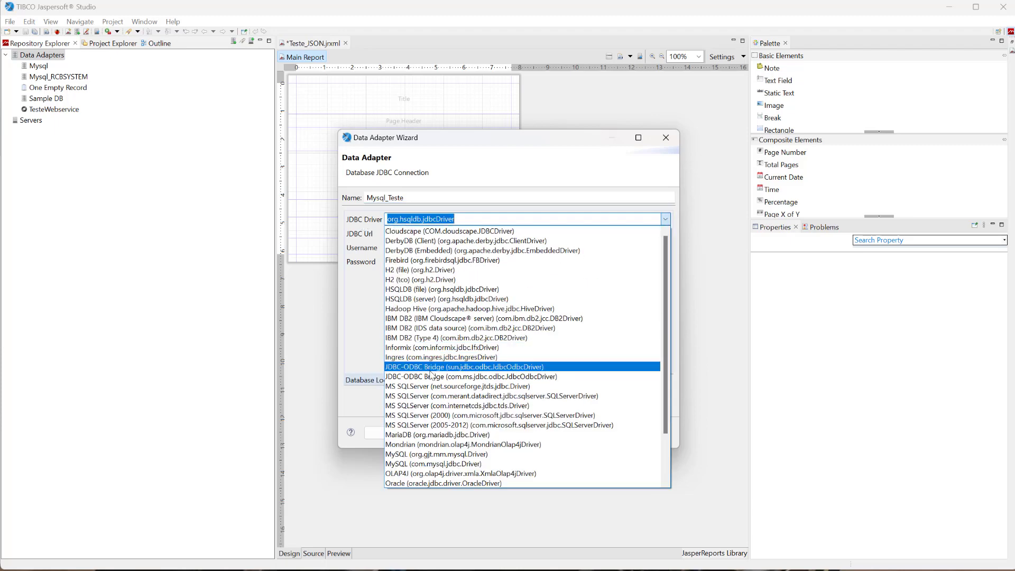
{"action": "left_click", "coordinate": [449, 464]}
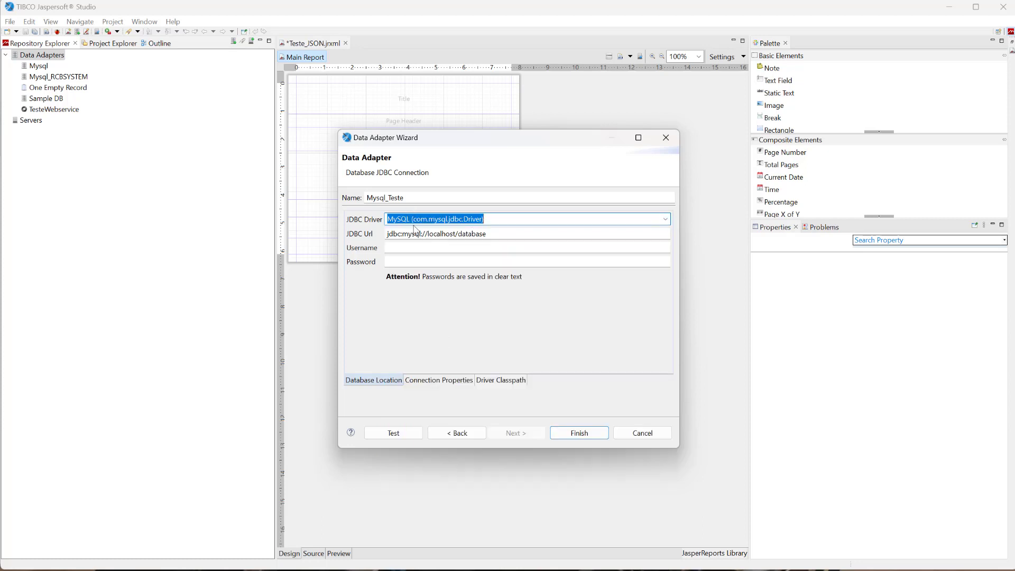
{"action": "left_click_drag", "start_coordinate": [413, 219], "coordinate": [480, 219]}
Add mysql-connector-java-8.0.30.jar to the adapter's driver classpath, reaching Projeto Teste's Libs folder with the path copied from File Explorer.
{"action": "left_click", "coordinate": [505, 381]}
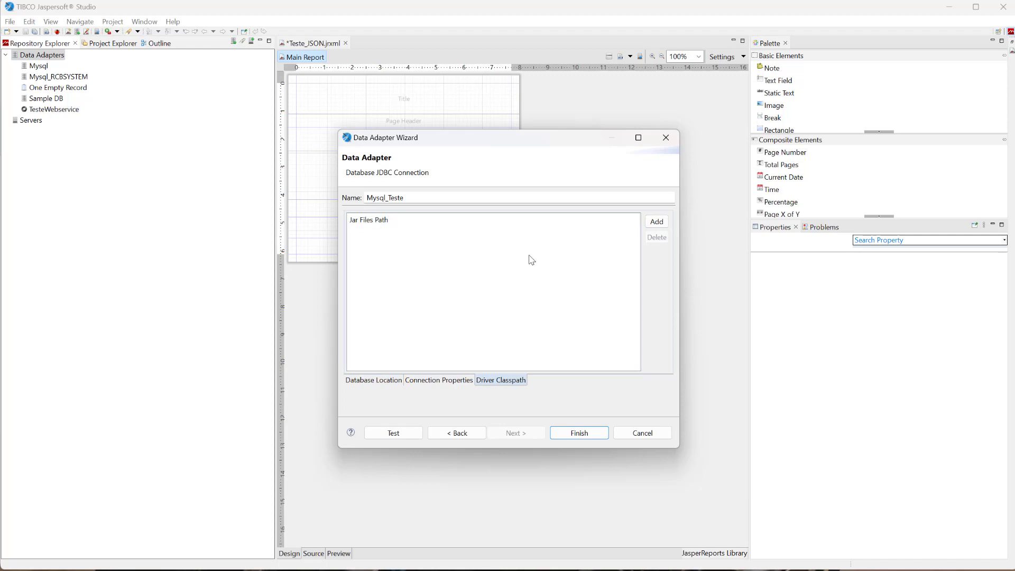
{"action": "left_click", "coordinate": [657, 224]}
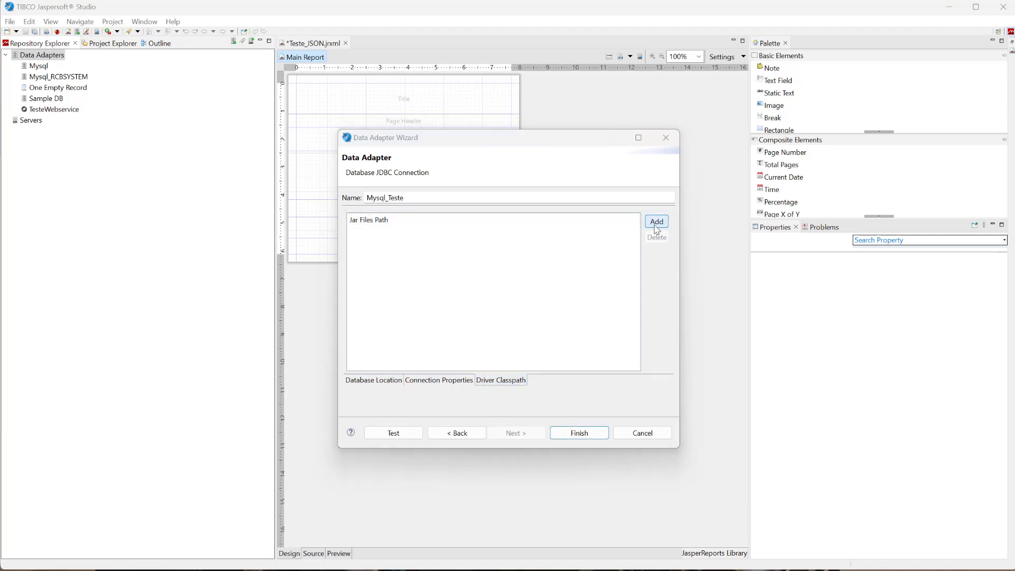
{"action": "left_click_drag", "start_coordinate": [577, 140], "coordinate": [433, 84]}
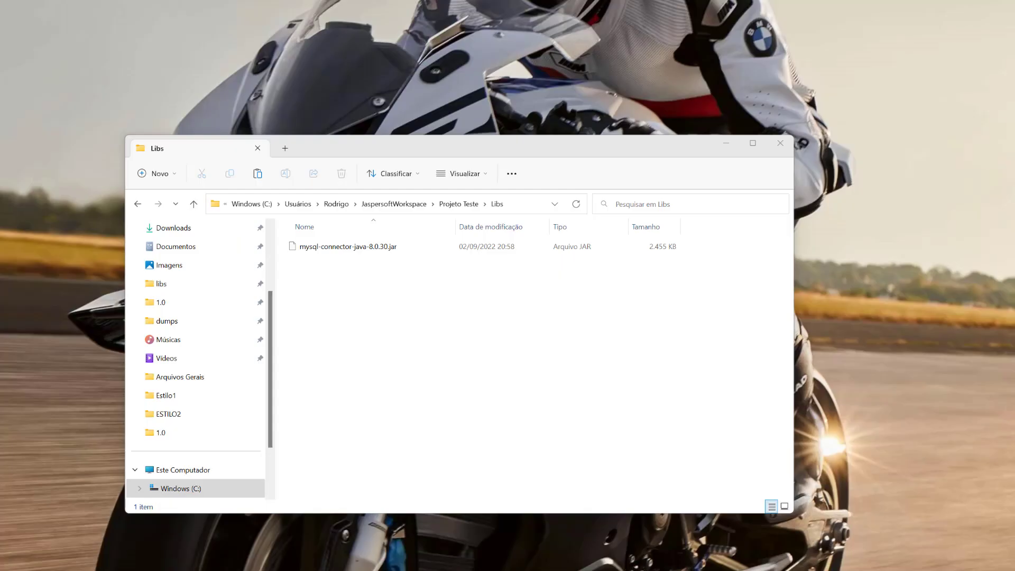
{"action": "left_click", "coordinate": [474, 569]}
{"action": "left_click", "coordinate": [532, 203]}
{"action": "key", "text": "ctrl+c"}
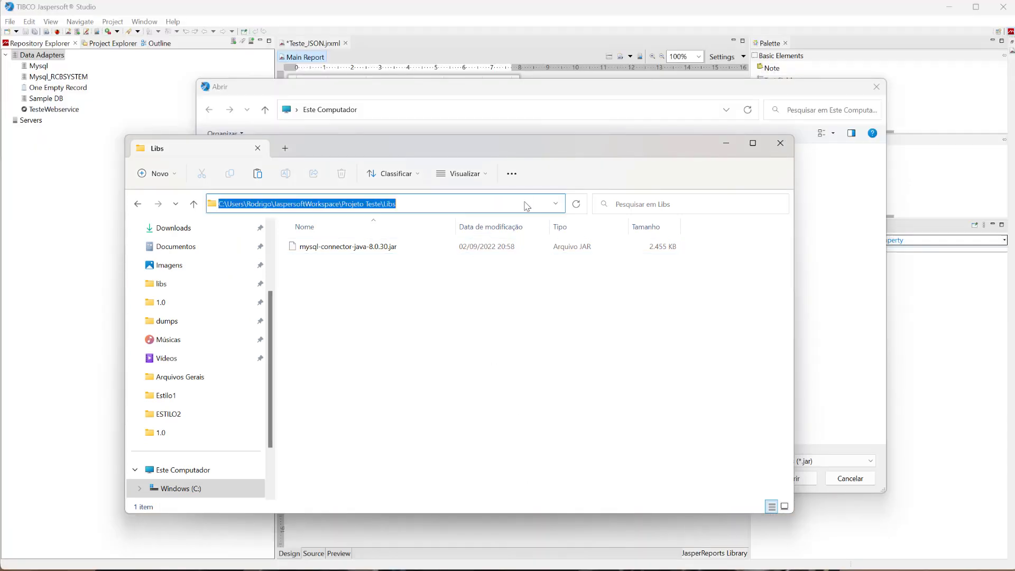
{"action": "left_click", "coordinate": [447, 95]}
{"action": "left_click", "coordinate": [418, 111]}
{"action": "key", "text": "ctrl+v"}
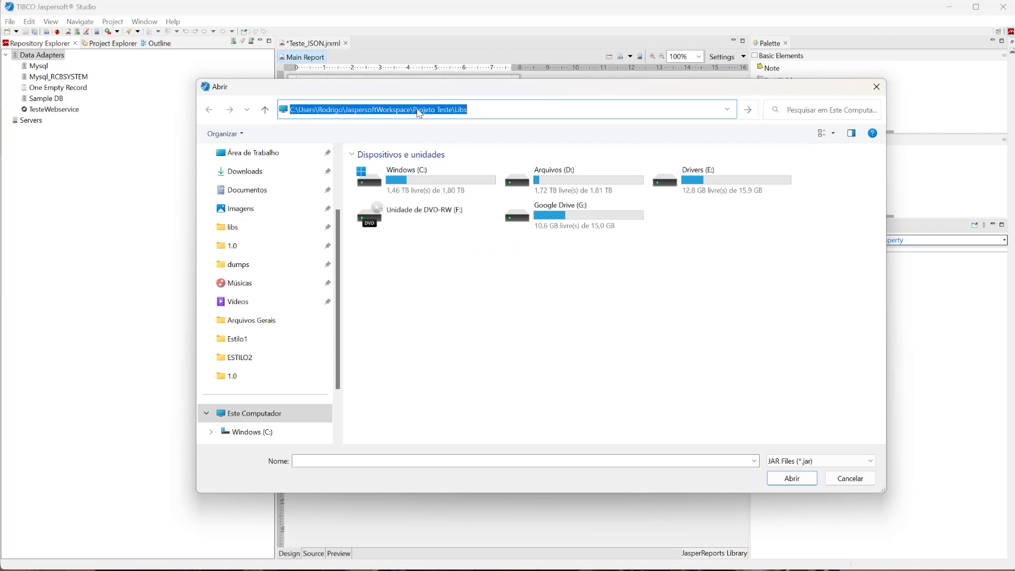
{"action": "key", "text": "Return"}
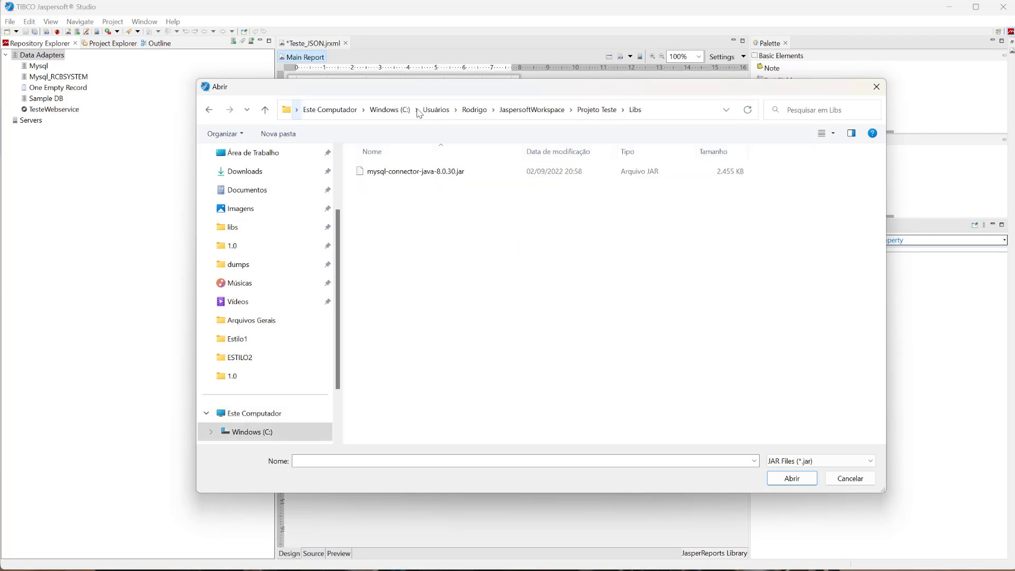
{"action": "left_click", "coordinate": [429, 176]}
{"action": "left_click", "coordinate": [793, 479]}
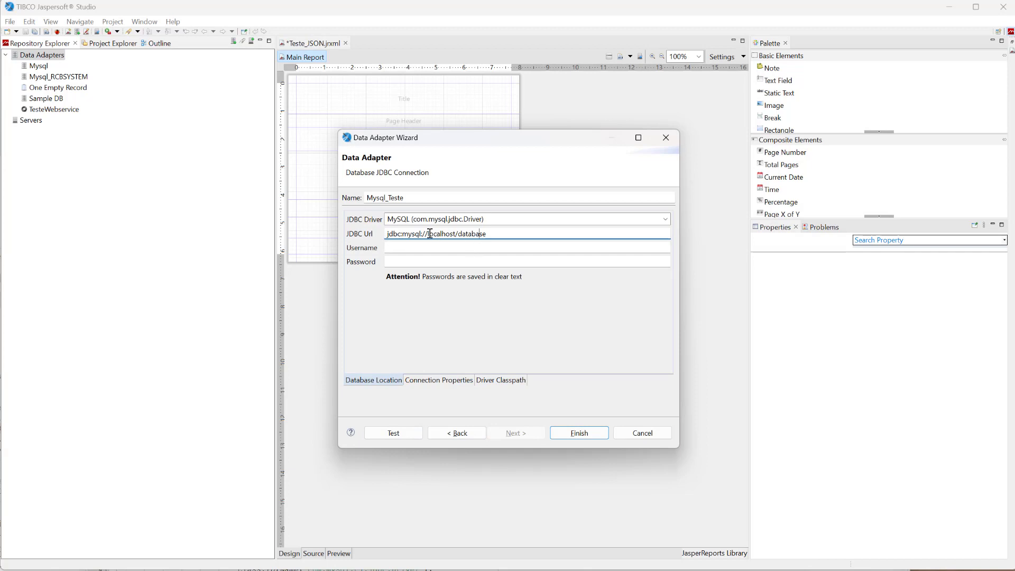
Set the JDBC URL to jdbc:mysql://localhost:3306/rcbsystem and the username to root, and enter the database password.
{"action": "left_click_drag", "start_coordinate": [432, 233], "coordinate": [454, 235]}
{"action": "left_click", "coordinate": [457, 233]}
{"action": "type", "text": ":3306"}
{"action": "double_click", "coordinate": [478, 233]}
{"action": "type", "text": "rcbsystem"}
{"action": "left_click", "coordinate": [470, 244]}
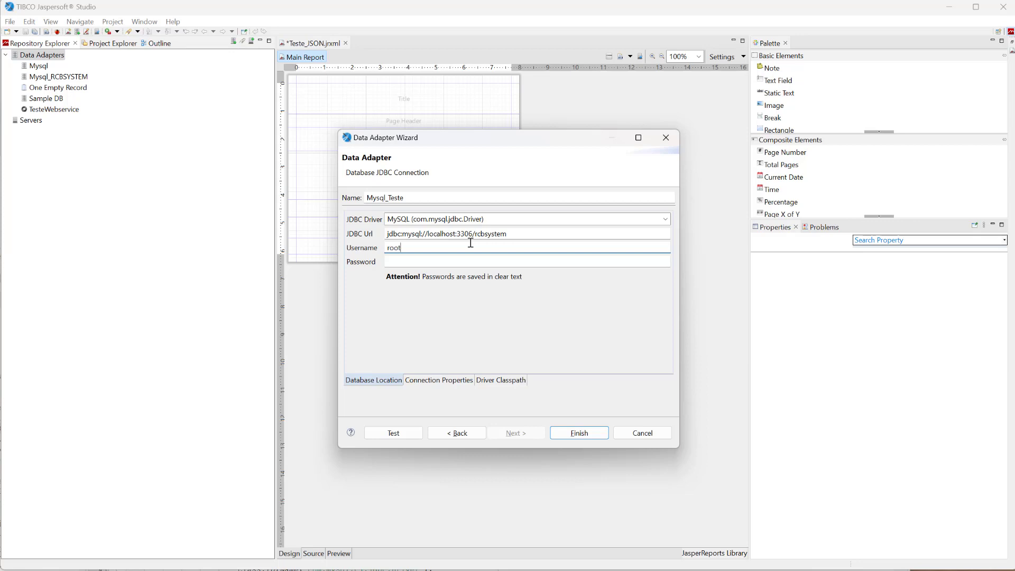
{"action": "key", "text": "Tab"}
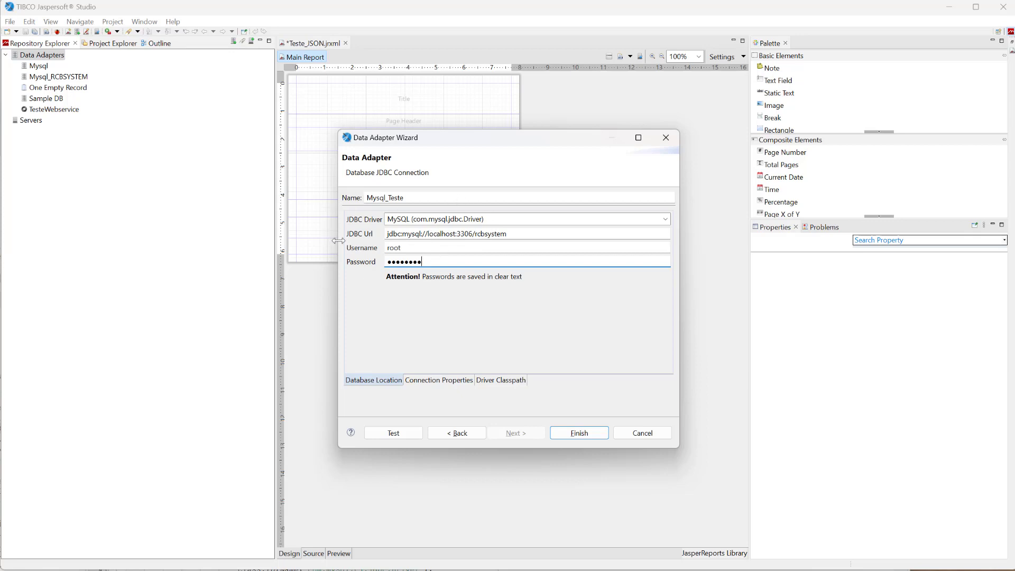
Check the driver classpath, test the database connection, and finish creating the Mysql_Teste adapter.
{"action": "left_click", "coordinate": [500, 382]}
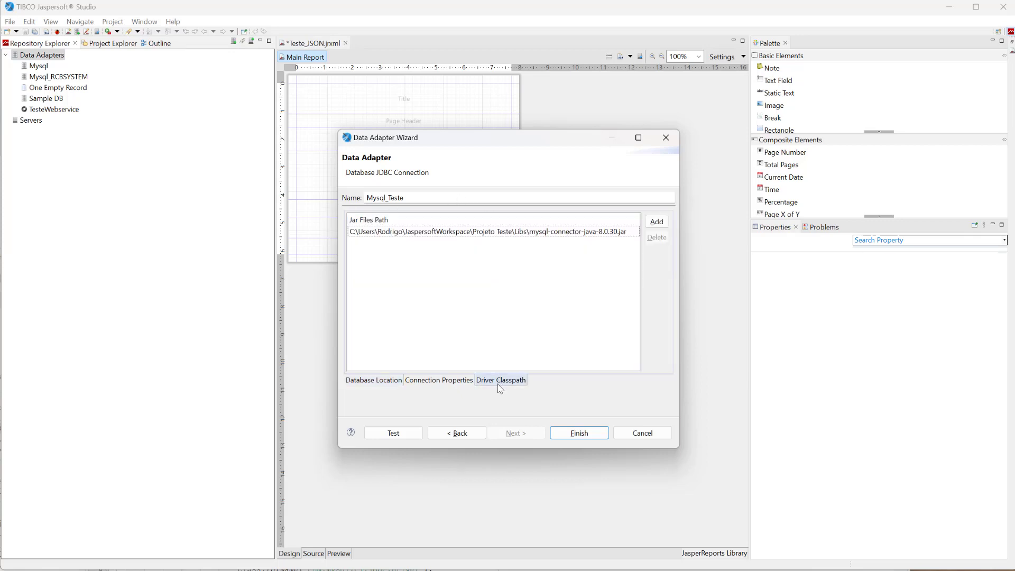
{"action": "left_click", "coordinate": [371, 382]}
{"action": "left_click", "coordinate": [394, 434]}
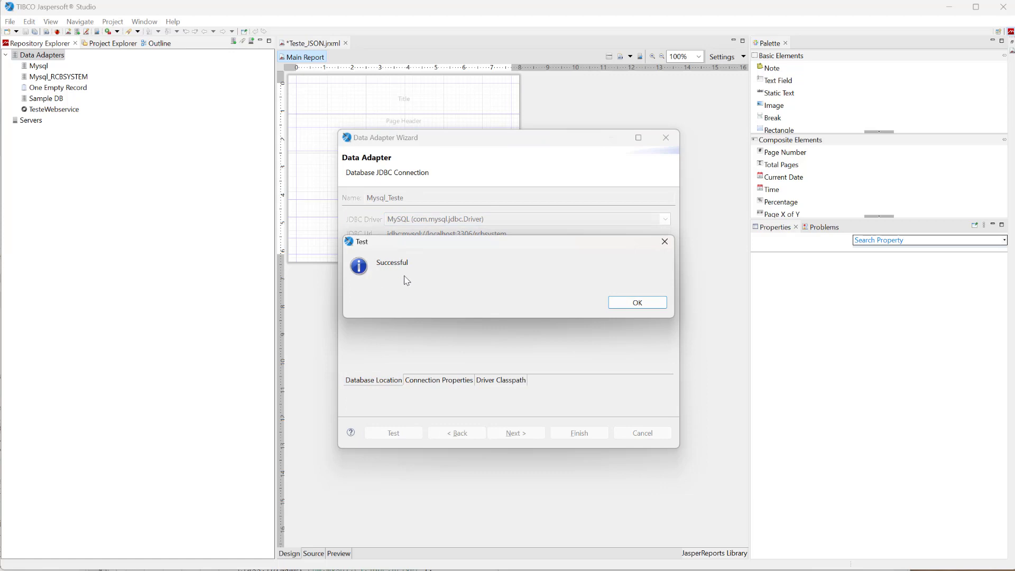
{"action": "left_click", "coordinate": [638, 302]}
{"action": "left_click", "coordinate": [578, 433]}
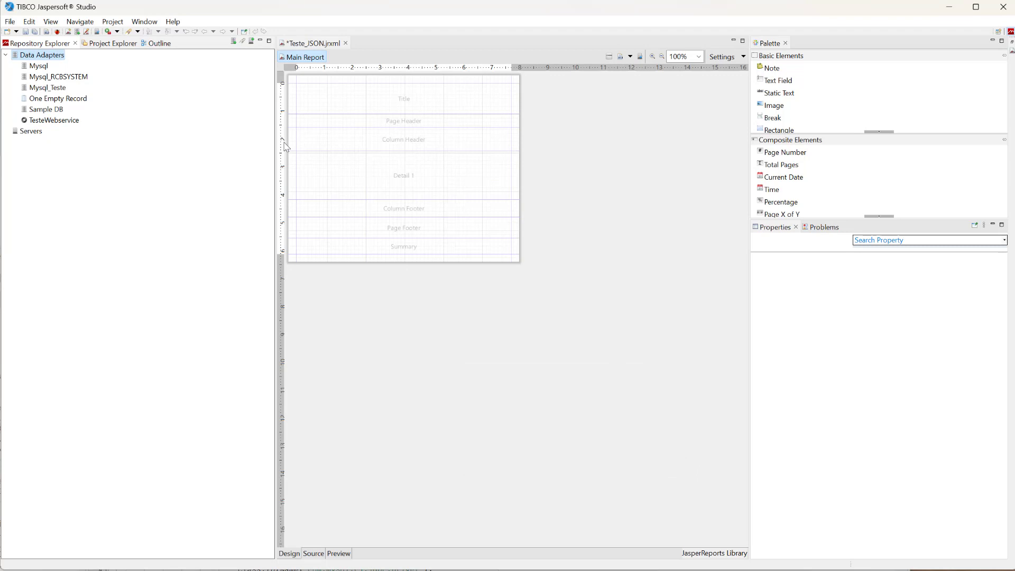
Return to the project tree, collapse the Libs folder, and close Teste_JSON.jrxml without saving.
{"action": "left_click", "coordinate": [38, 89]}
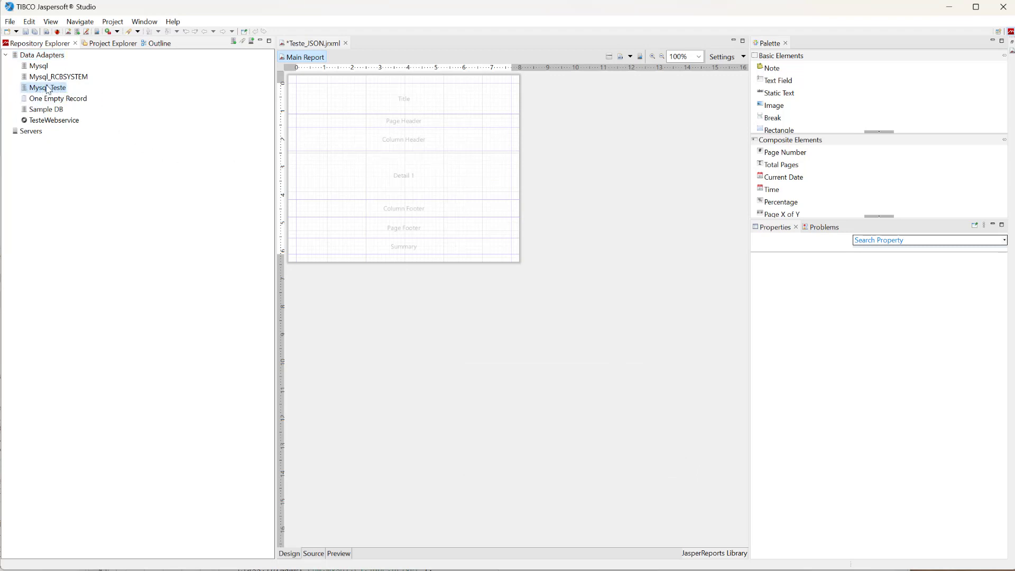
{"action": "left_click", "coordinate": [121, 46]}
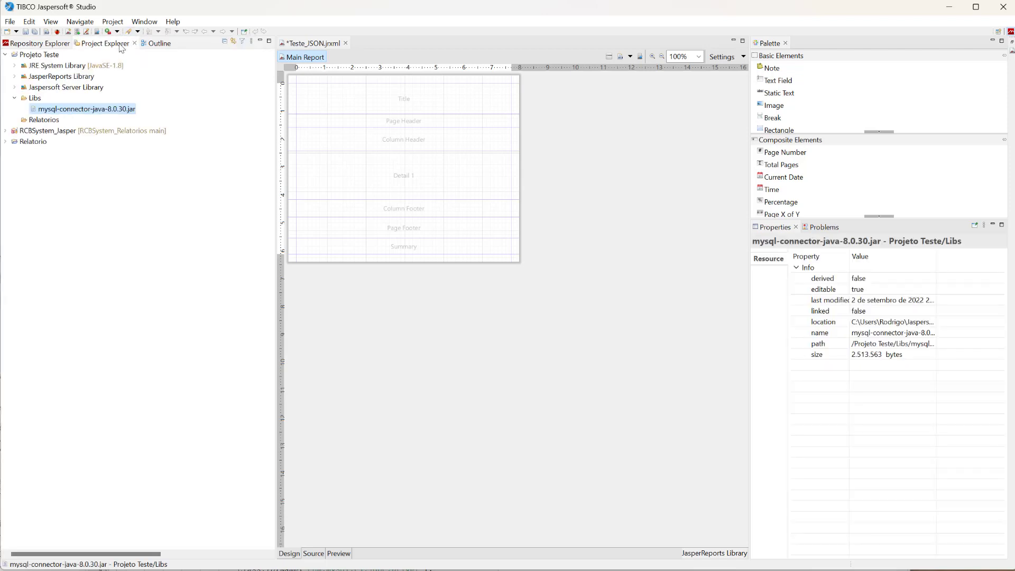
{"action": "left_click", "coordinate": [15, 97]}
{"action": "left_click", "coordinate": [45, 101]}
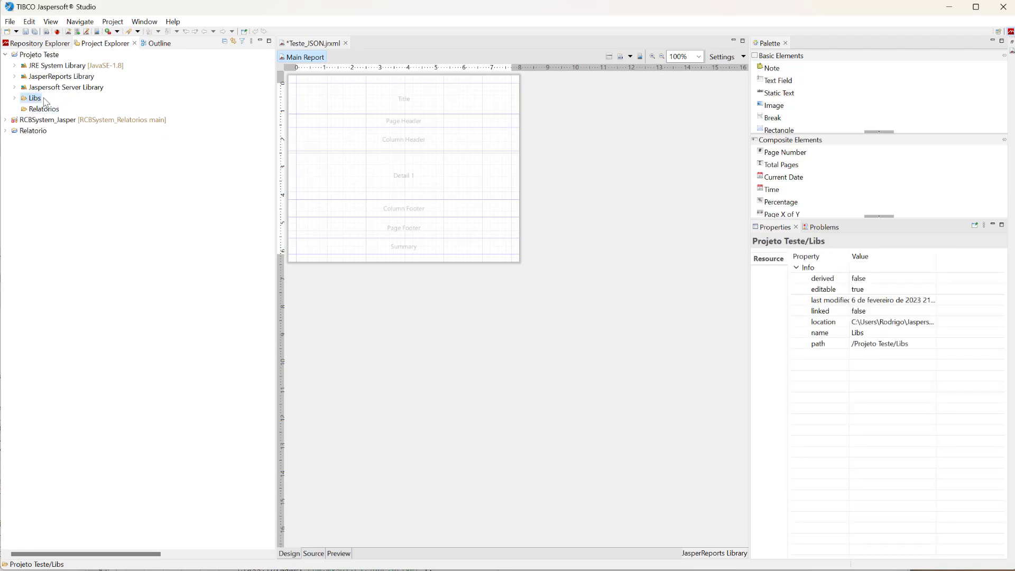
{"action": "left_click", "coordinate": [44, 109]}
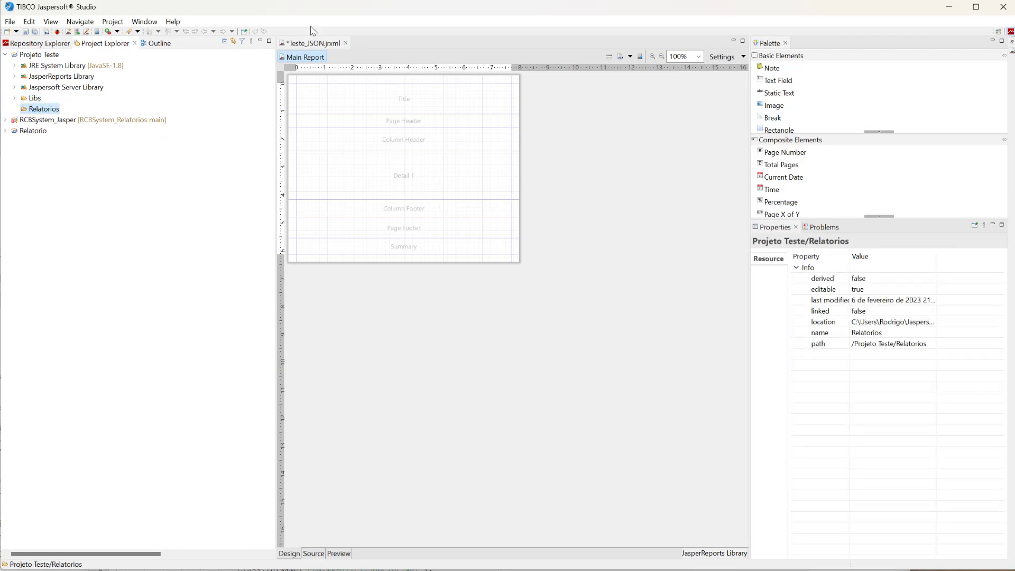
{"action": "left_click", "coordinate": [346, 43]}
{"action": "left_click", "coordinate": [586, 299]}
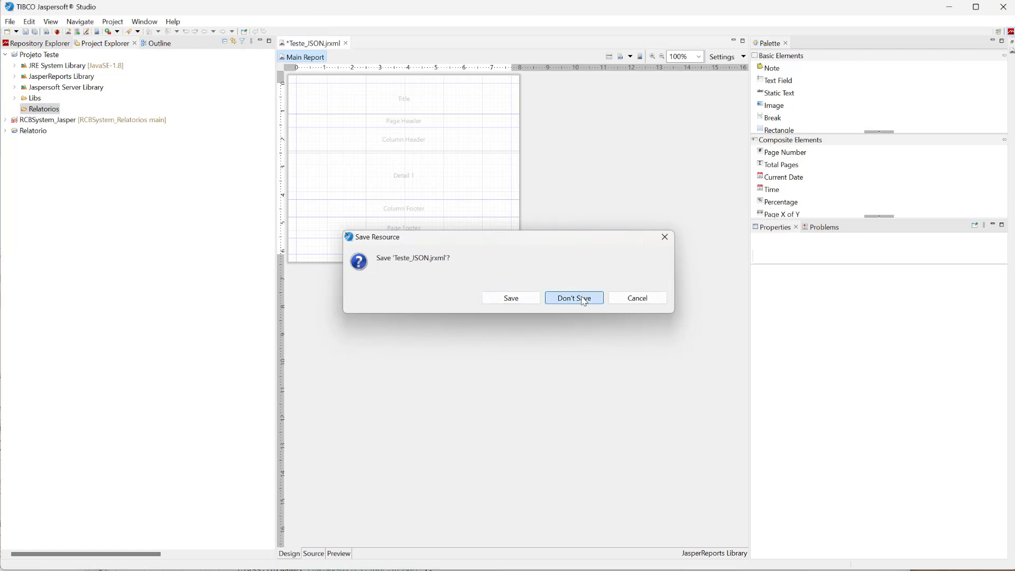
Start a new Jasper Report in Projeto Teste's Relatorios folder, using the Blank A4 template.
{"action": "right_click", "coordinate": [46, 111]}
{"action": "mouse_move", "coordinate": [105, 115]}
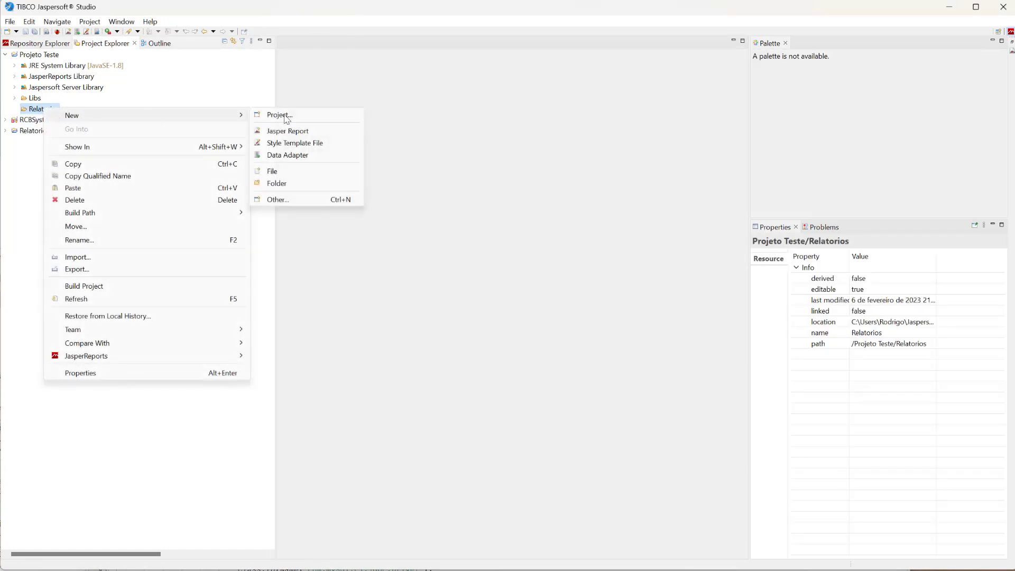
{"action": "left_click", "coordinate": [294, 130]}
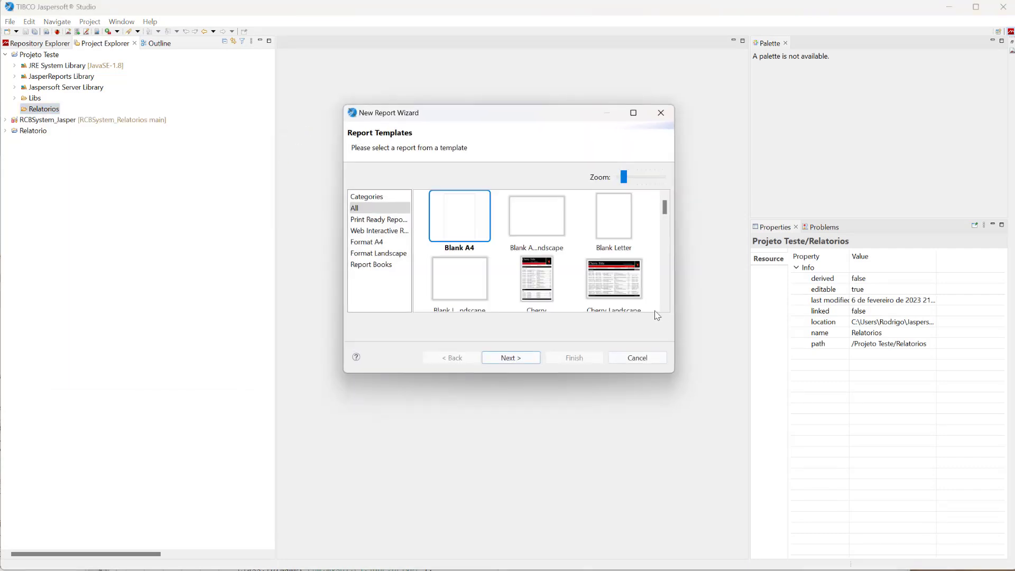
{"action": "left_click", "coordinate": [513, 359]}
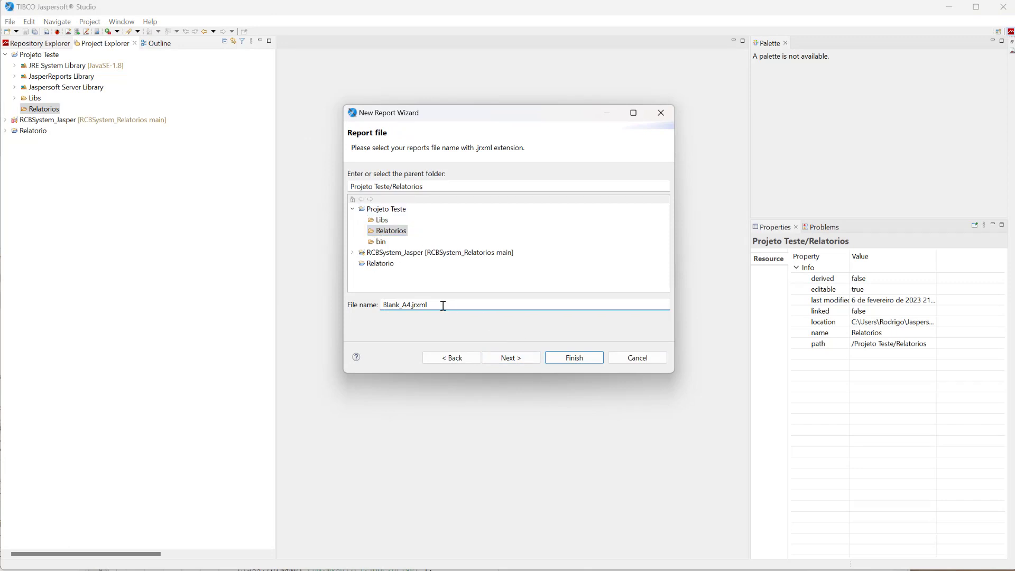
Name the report file Relatorio_01.jrxml and finish creating the report.
{"action": "double_click", "coordinate": [392, 305]}
{"action": "type", "text": "Relatorio 01"}
{"action": "key", "text": "Left"}
{"action": "key", "text": "Left"}
{"action": "key", "text": "BackSpace"}
{"action": "type", "text": "_"}
{"action": "key", "text": "Return"}
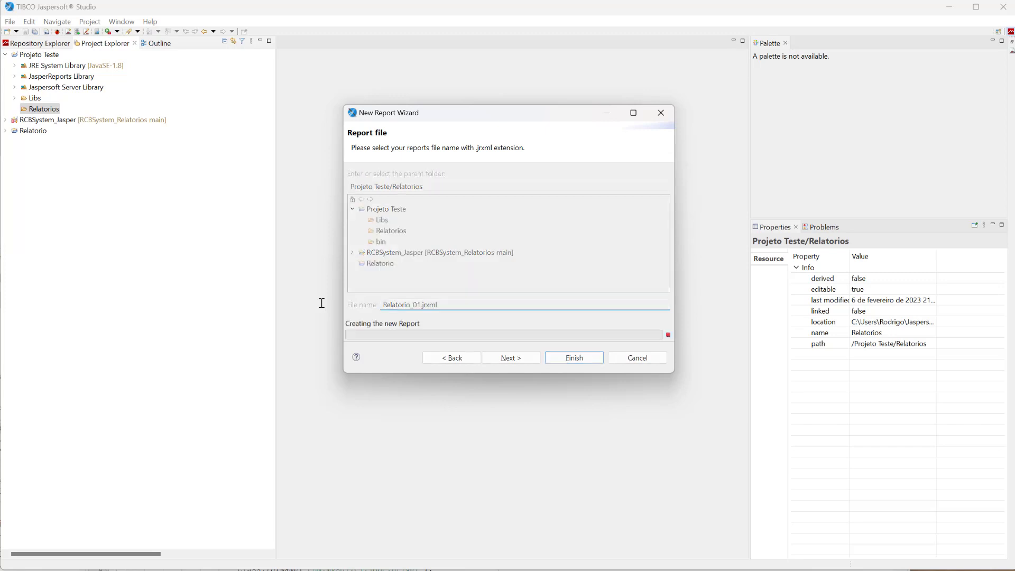
Expand the Relatorios folder to check the new report file, and display the outline of Relatorio_01.
{"action": "left_click", "coordinate": [15, 110]}
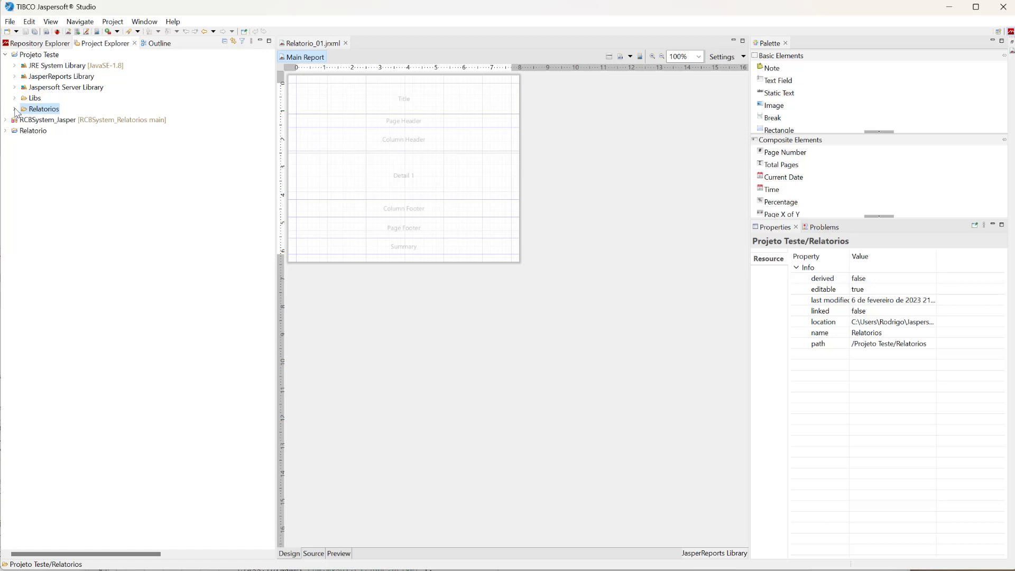
{"action": "left_click", "coordinate": [15, 109]}
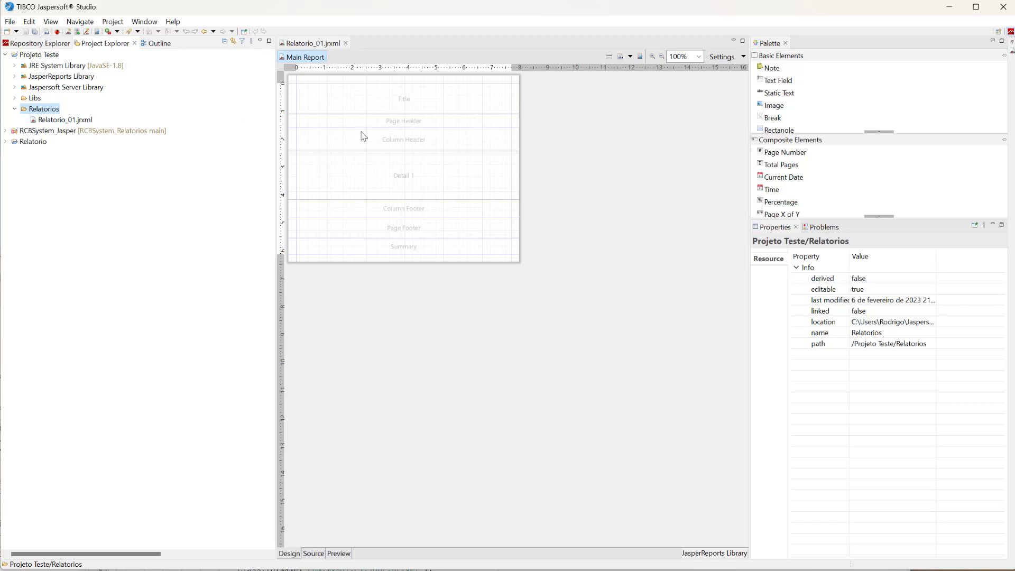
{"action": "scroll", "coordinate": [363, 132], "scroll_direction": "up", "scroll_amount": 1}
{"action": "scroll", "coordinate": [362, 132], "scroll_direction": "up", "scroll_amount": 4}
{"action": "scroll", "coordinate": [362, 132], "scroll_direction": "down", "scroll_amount": 3}
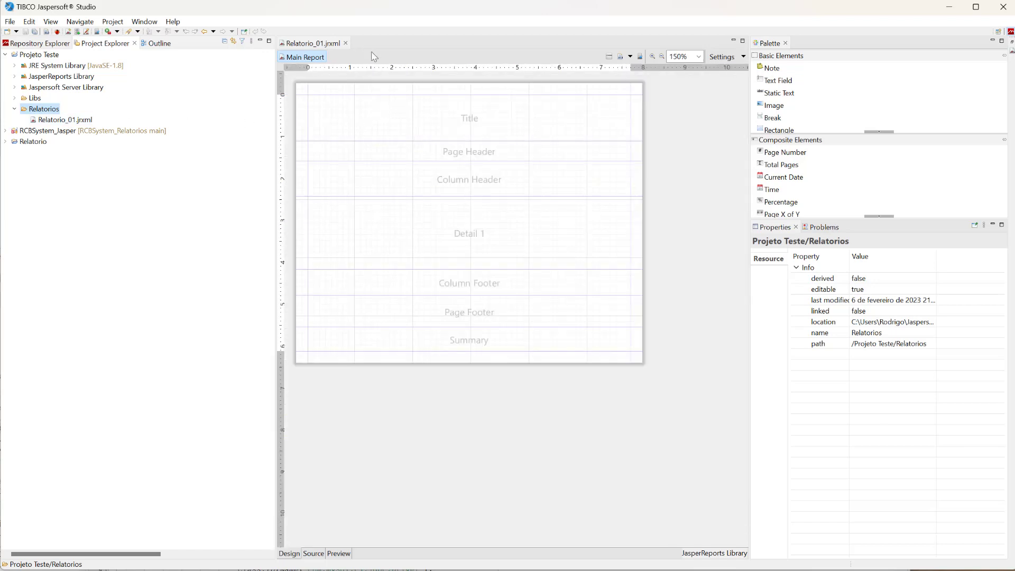
{"action": "left_click", "coordinate": [158, 45]}
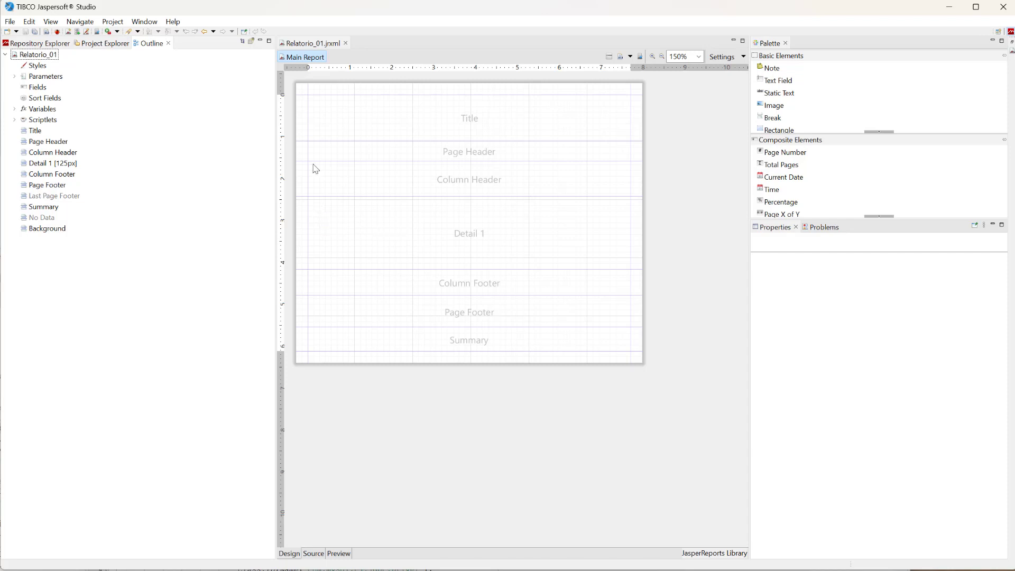
Open the report's Dataset and Query dialog and select the Mysql_Teste JDBC connection as its data adapter.
{"action": "left_click", "coordinate": [610, 57]}
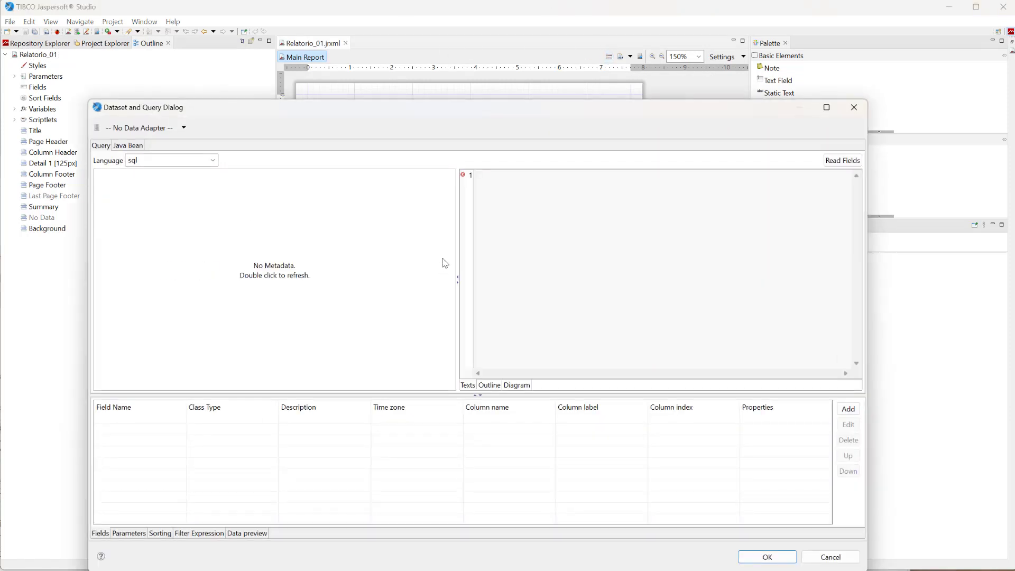
{"action": "left_click_drag", "start_coordinate": [444, 109], "coordinate": [444, 71]}
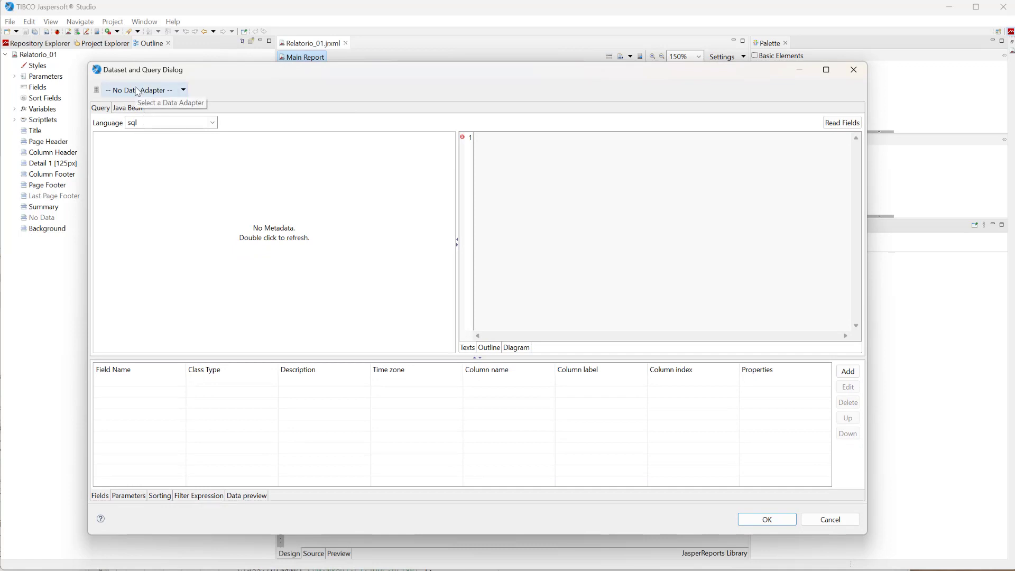
{"action": "left_click", "coordinate": [184, 90]}
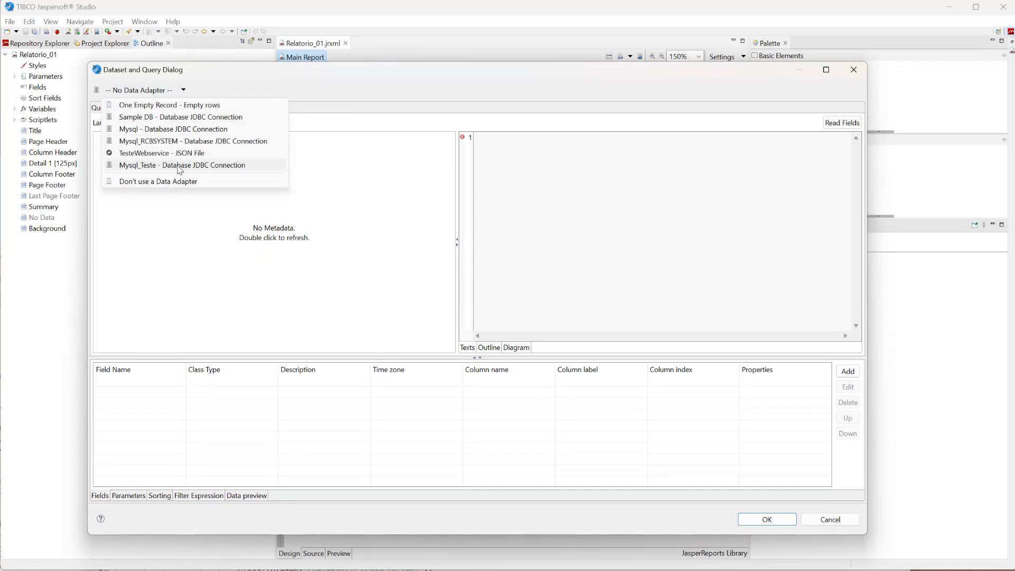
{"action": "left_click", "coordinate": [155, 165]}
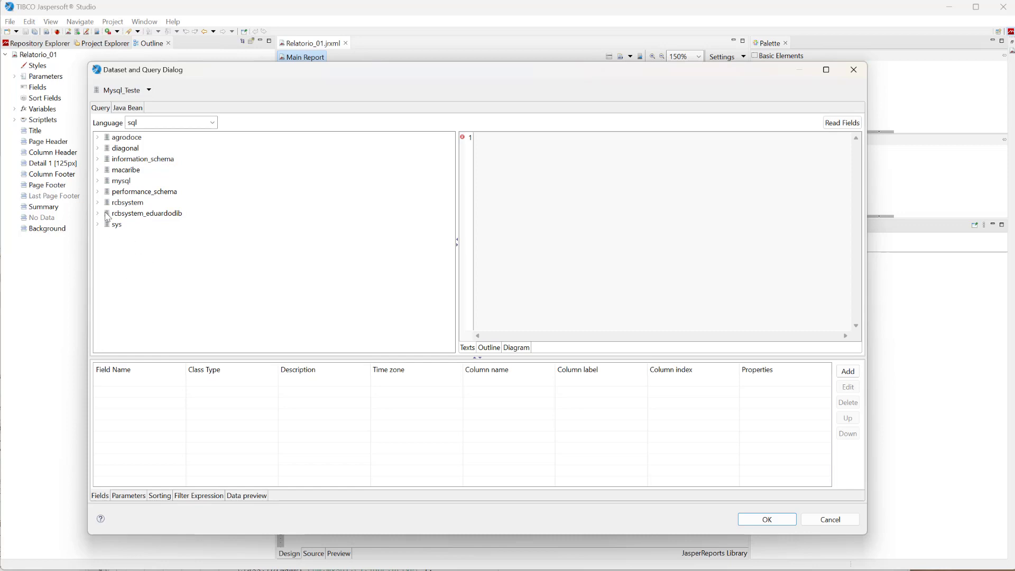
Widen the query editor and enter the SQL query select * from rcb_usuario.
{"action": "left_click", "coordinate": [140, 204]}
{"action": "left_click_drag", "start_coordinate": [457, 168], "coordinate": [328, 167]}
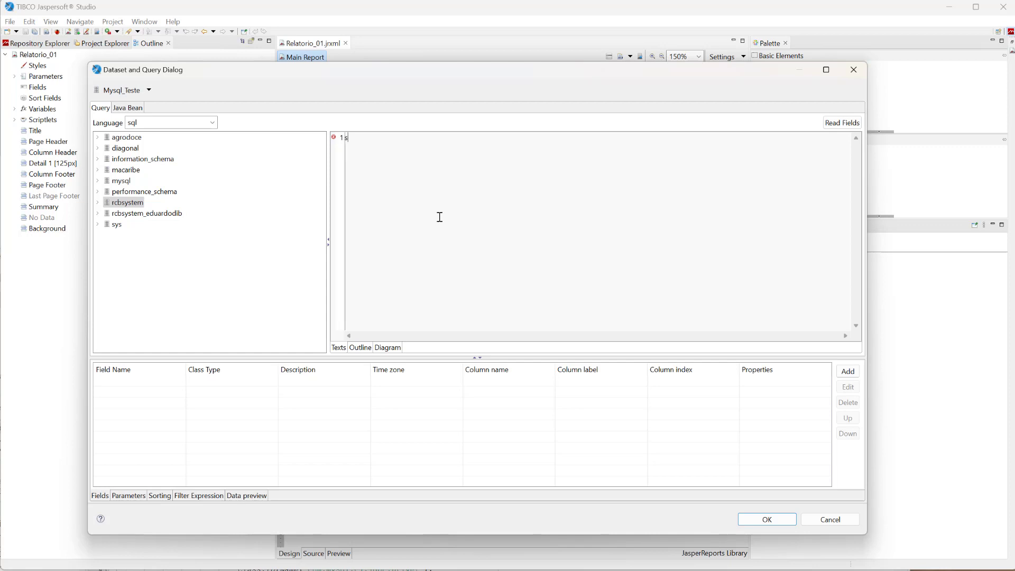
{"action": "left_click", "coordinate": [128, 235]}
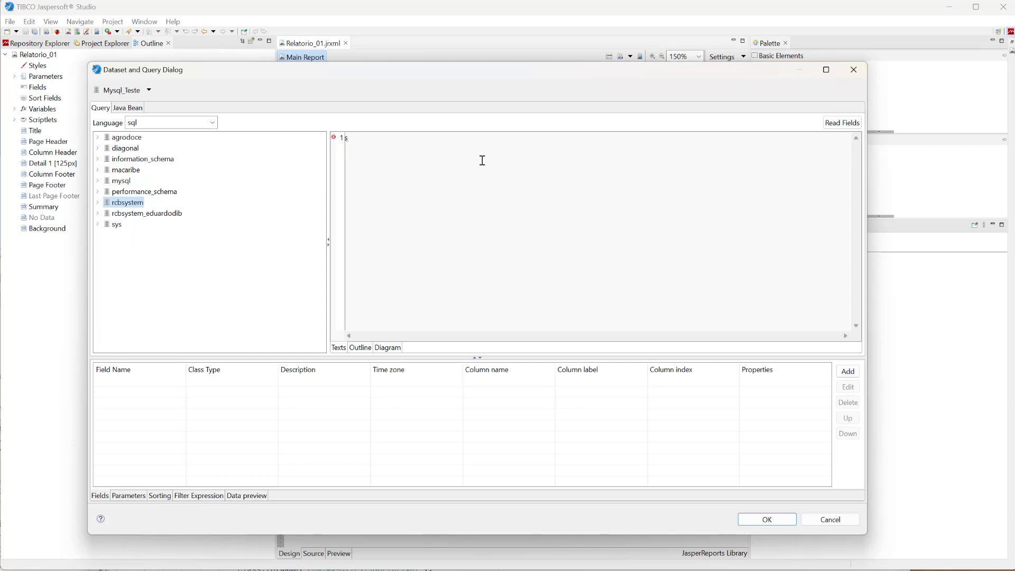
{"action": "type", "text": "ect * from rcb_usuario"}
Read the fields from the rcb_usuario query and preview its first 10 records.
{"action": "left_click", "coordinate": [856, 126]}
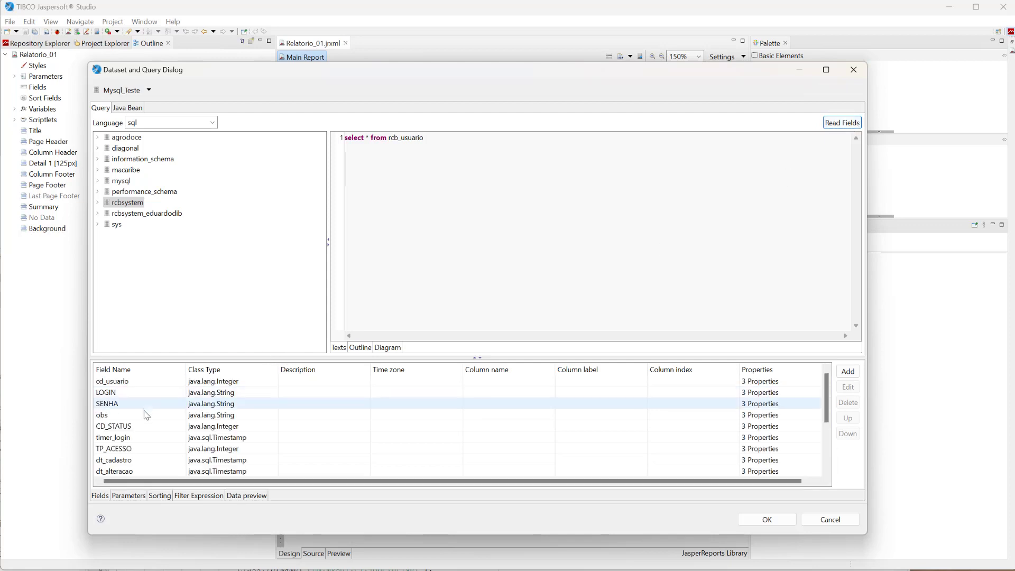
{"action": "scroll", "coordinate": [141, 454], "scroll_direction": "down", "scroll_amount": 3}
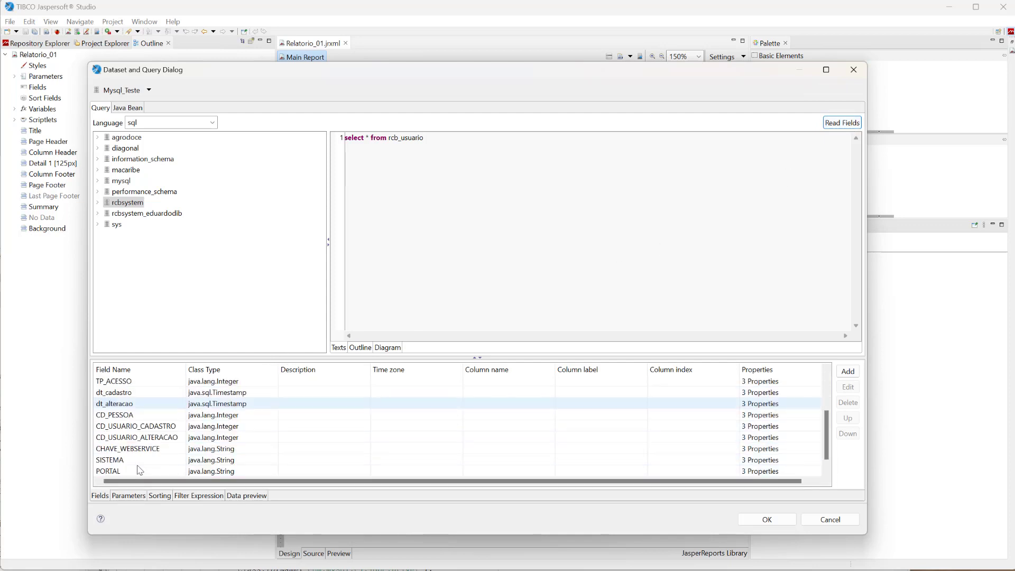
{"action": "scroll", "coordinate": [139, 470], "scroll_direction": "up", "scroll_amount": 3}
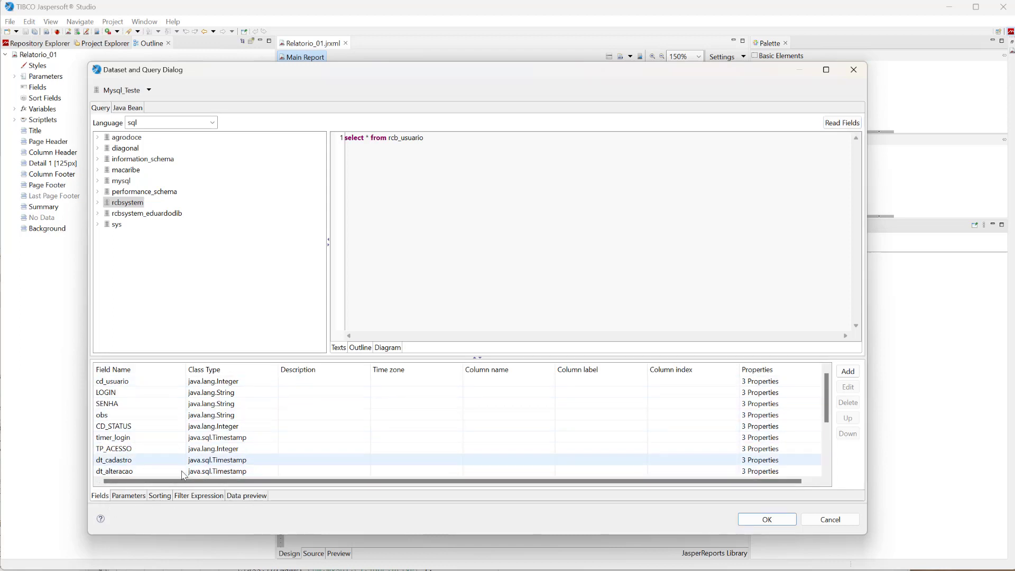
{"action": "left_click", "coordinate": [251, 498]}
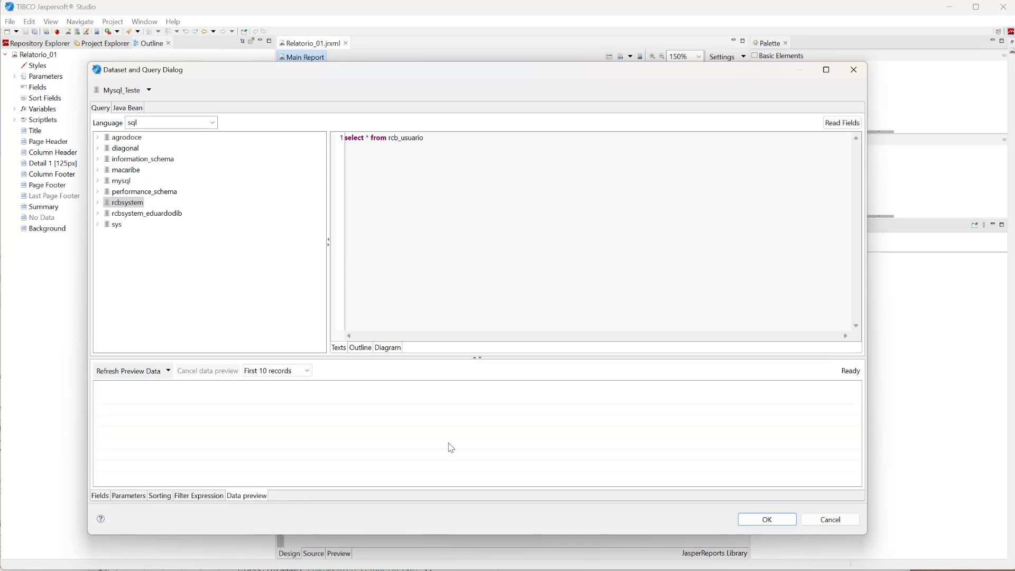
{"action": "left_click", "coordinate": [151, 371]}
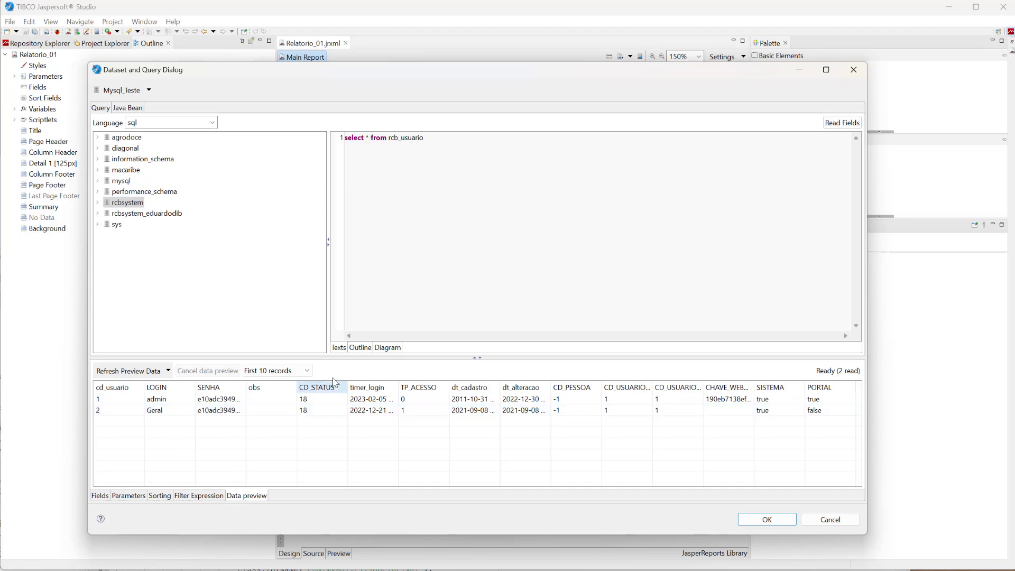
Review the field list, apply the dataset query to Relatorio_01, and expand Fields in the report outline.
{"action": "left_click", "coordinate": [100, 496]}
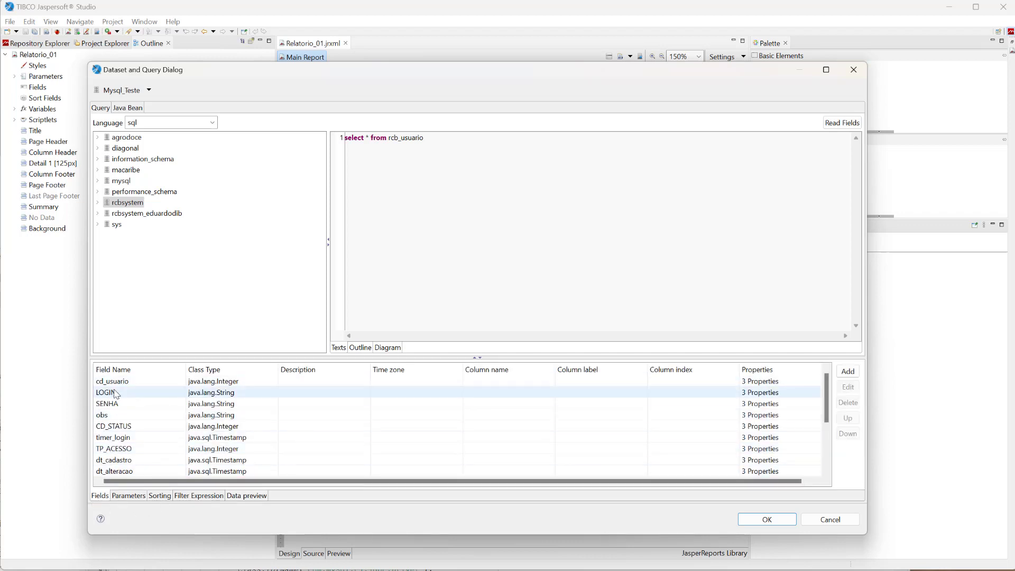
{"action": "left_click", "coordinate": [763, 524]}
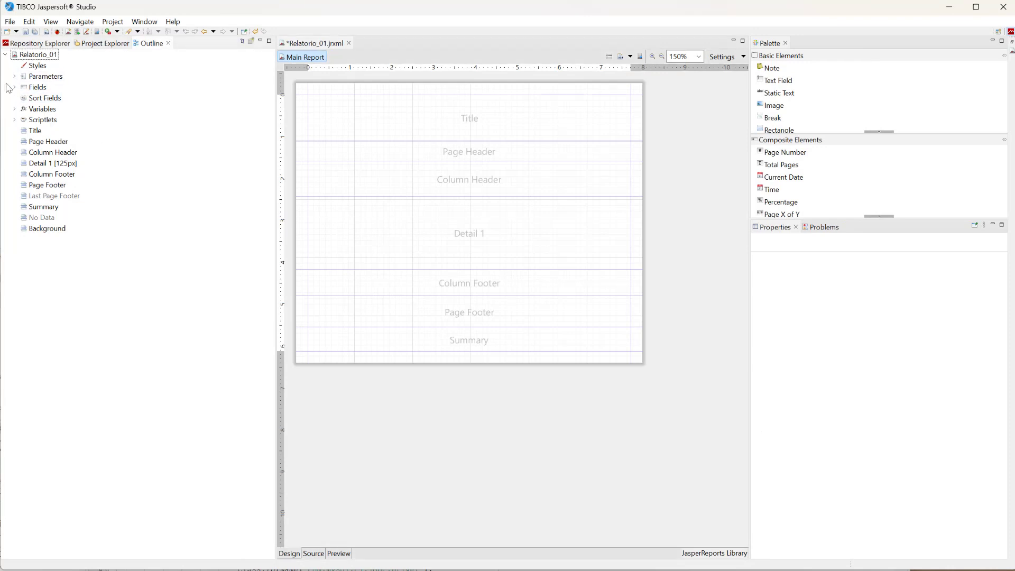
{"action": "left_click", "coordinate": [15, 87]}
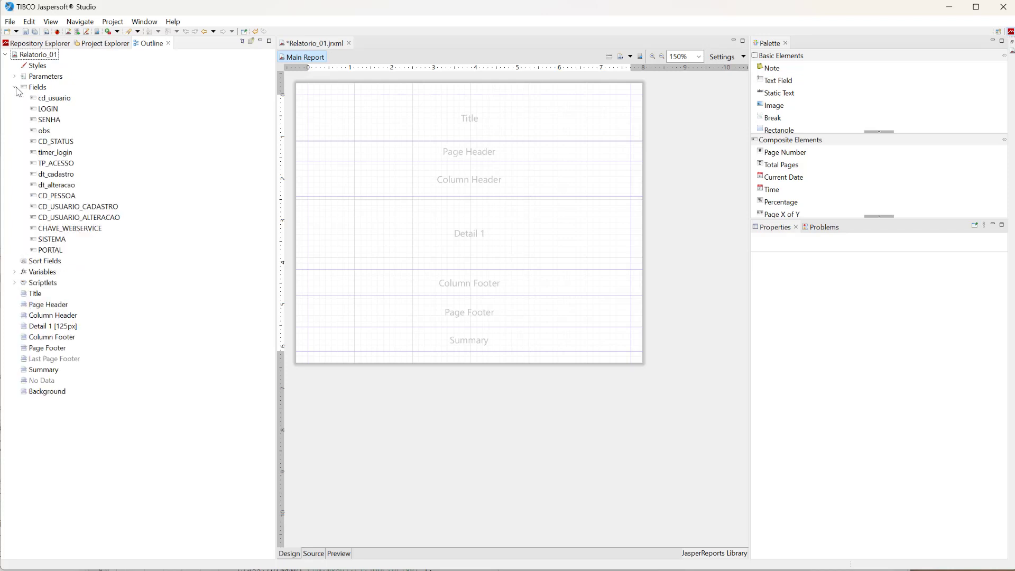
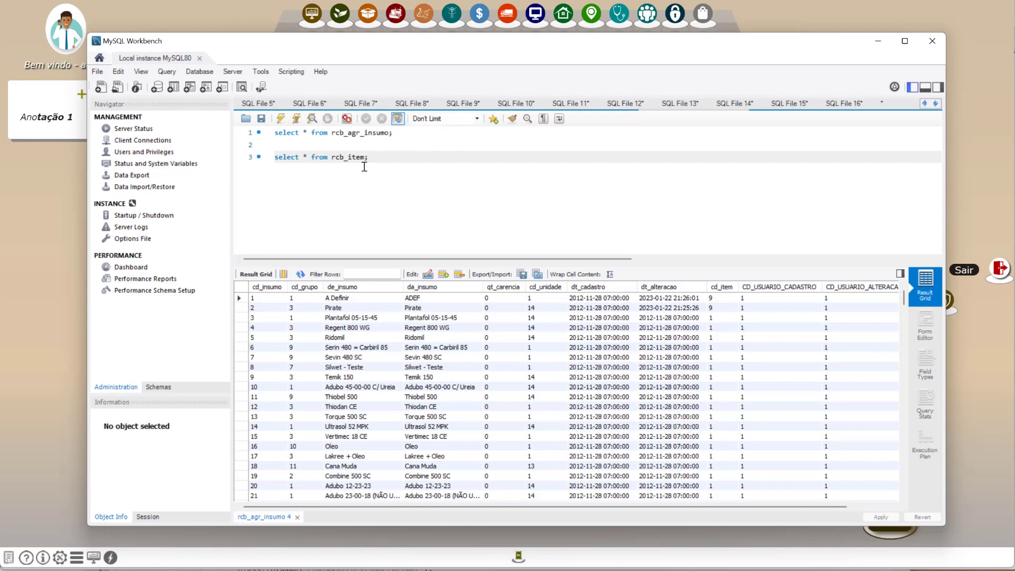
In MySQL Workbench, delete the rcb_item query, remove the asterisk from the rcb_agr_insumo select, split it across lines and alias the table as a.
{"action": "left_click_drag", "start_coordinate": [370, 157], "coordinate": [270, 157]}
{"action": "key", "text": "Delete"}
{"action": "left_click", "coordinate": [309, 131]}
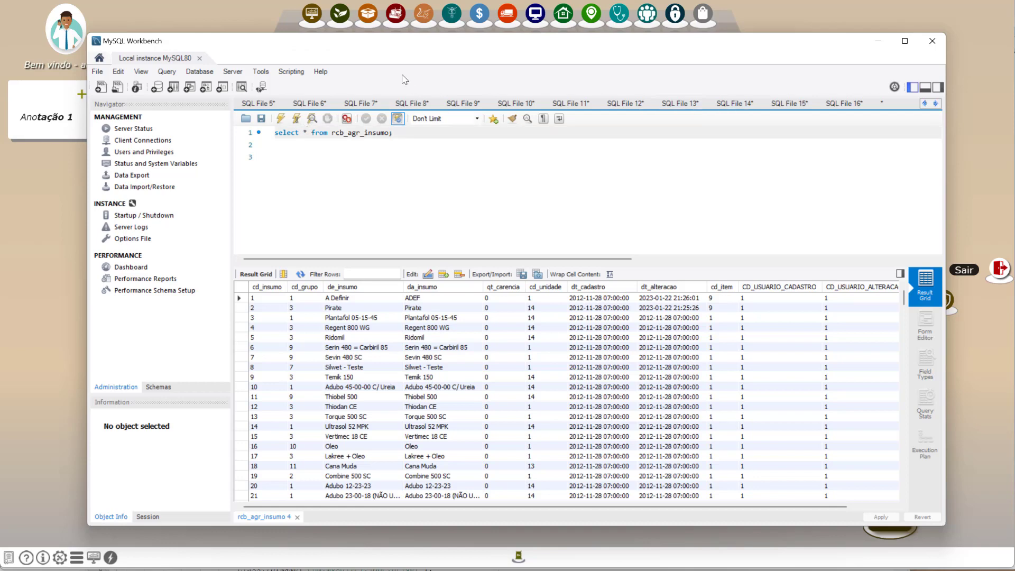
{"action": "key", "text": "BackSpace"}
{"action": "key", "text": "Return"}
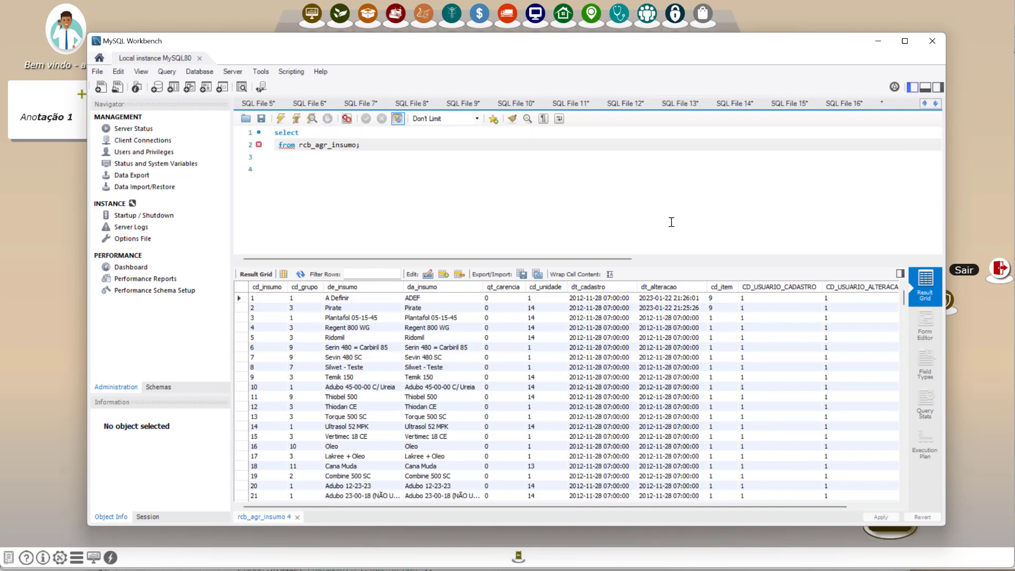
{"action": "key", "text": "Return"}
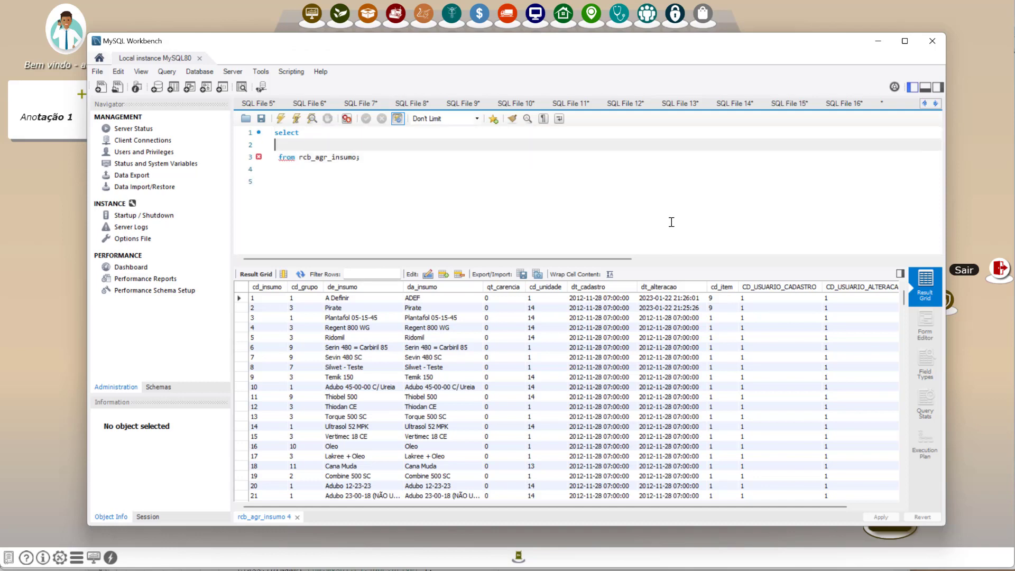
{"action": "key", "text": "Down"}
{"action": "key", "text": "End"}
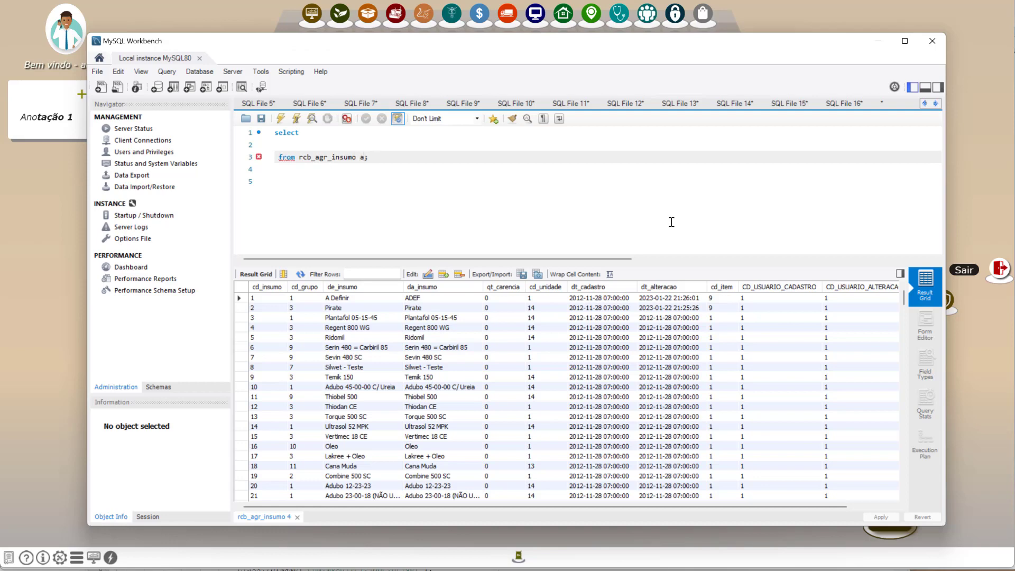
List a.de_insumo and a.da_insumo as the selected columns on the empty line below select.
{"action": "key", "text": "Up"}
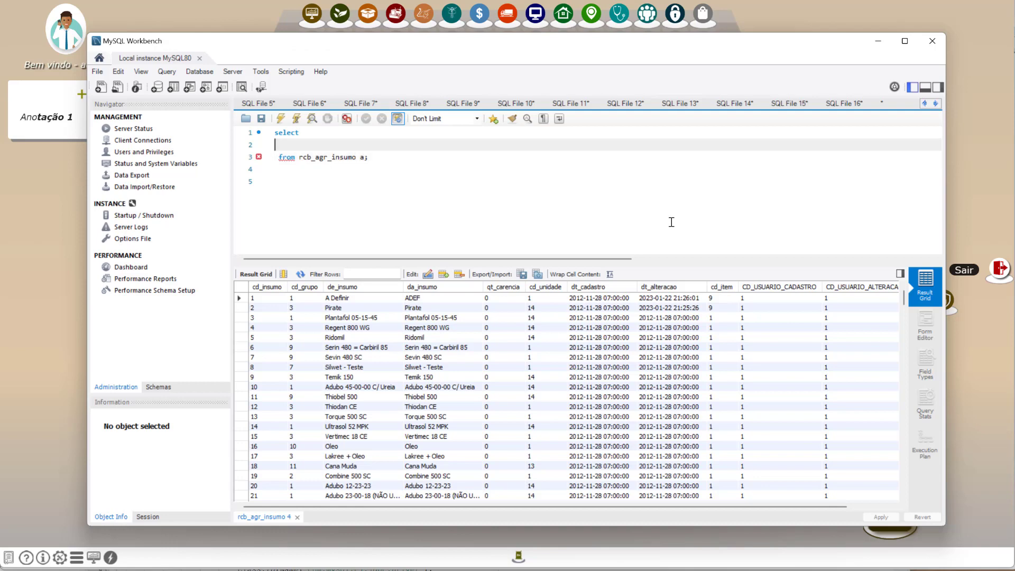
{"action": "type", "text": "a.de"}
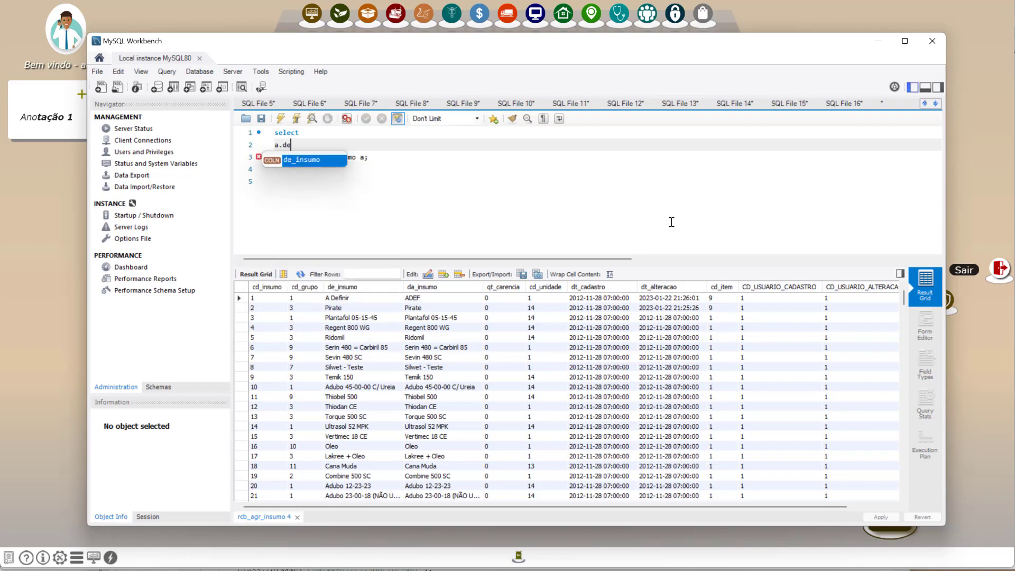
{"action": "type", "text": "_in"}
{"action": "key", "text": "Return"}
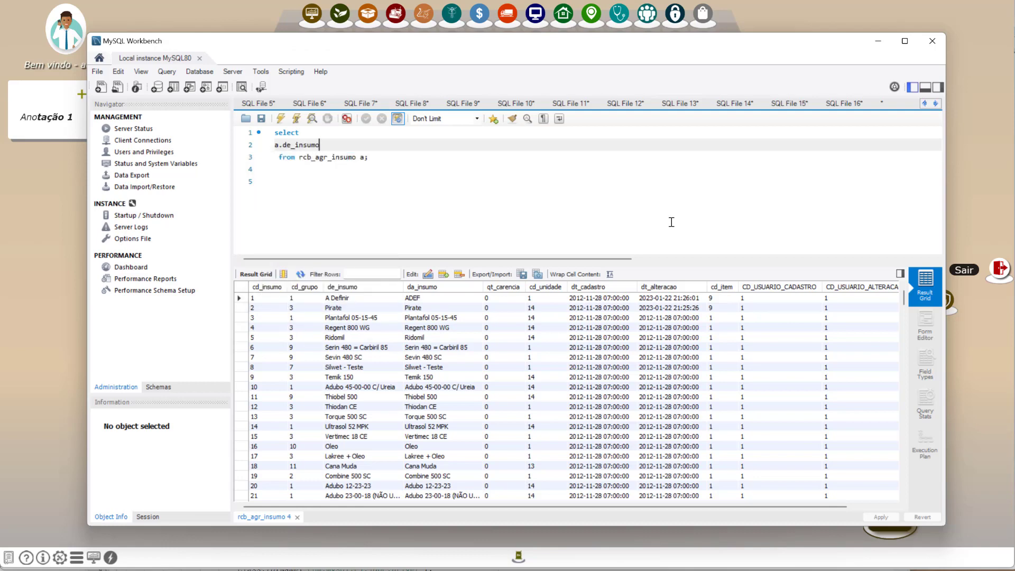
{"action": "type", "text": ", a.da"}
{"action": "key", "text": "Return"}
Add an inner join to the rcb_agr_insumo_grupo table after rcb_agr_insumo a.
{"action": "key", "text": "Down"}
{"action": "type", "text": "inner "}
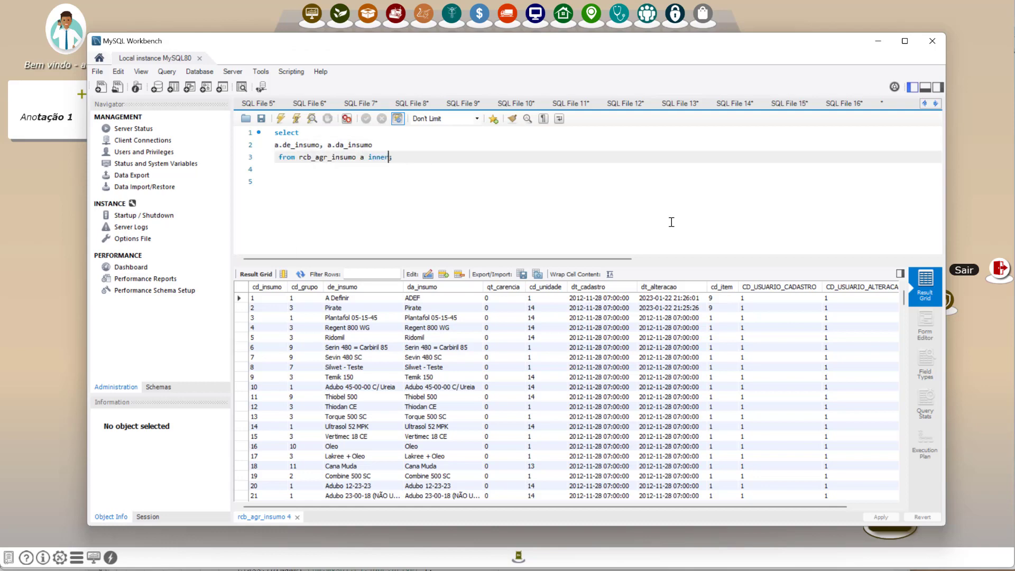
{"action": "type", "text": "jion"}
{"action": "type", "text": "in "}
{"action": "type", "text": "rcb_"}
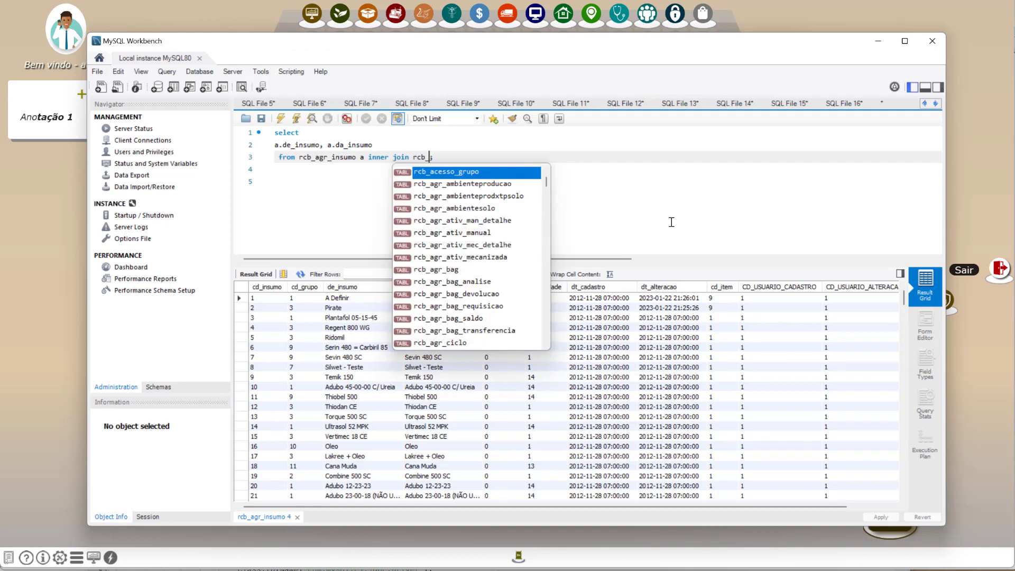
{"action": "type", "text": "agr_in"}
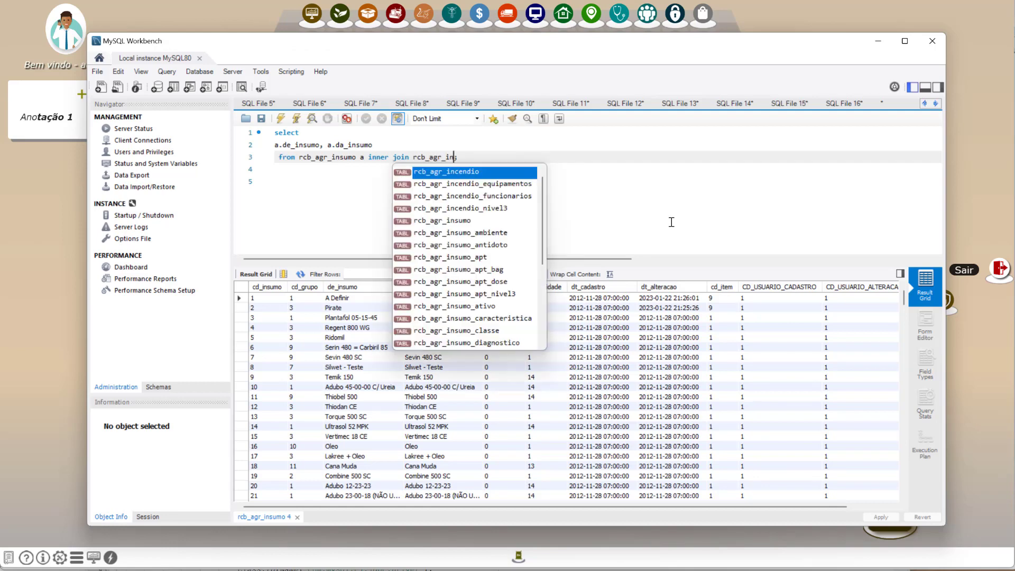
{"action": "key", "text": "Down"}
{"action": "key", "text": "Down"}
{"action": "key", "text": "Down"}
{"action": "key", "text": "Down"}
{"action": "key", "text": "Down"}
{"action": "key", "text": "Down"}
{"action": "key", "text": "Down"}
{"action": "key", "text": "Down"}
{"action": "key", "text": "Down"}
{"action": "key", "text": "Down"}
{"action": "key", "text": "Down"}
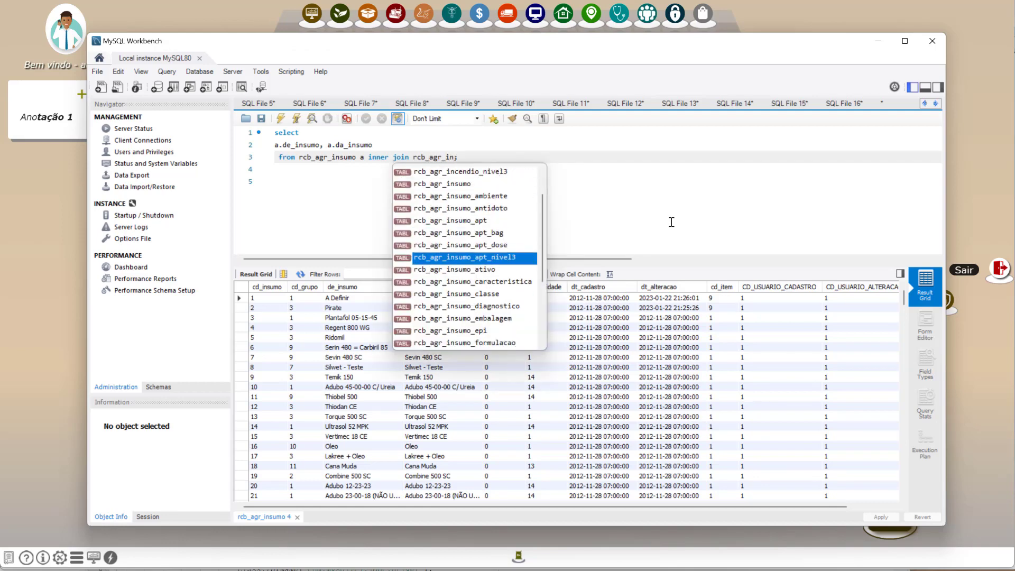
{"action": "key", "text": "Down"}
{"action": "key", "text": "Down"}
{"action": "key", "text": "Down"}
{"action": "key", "text": "Down"}
{"action": "key", "text": "Down"}
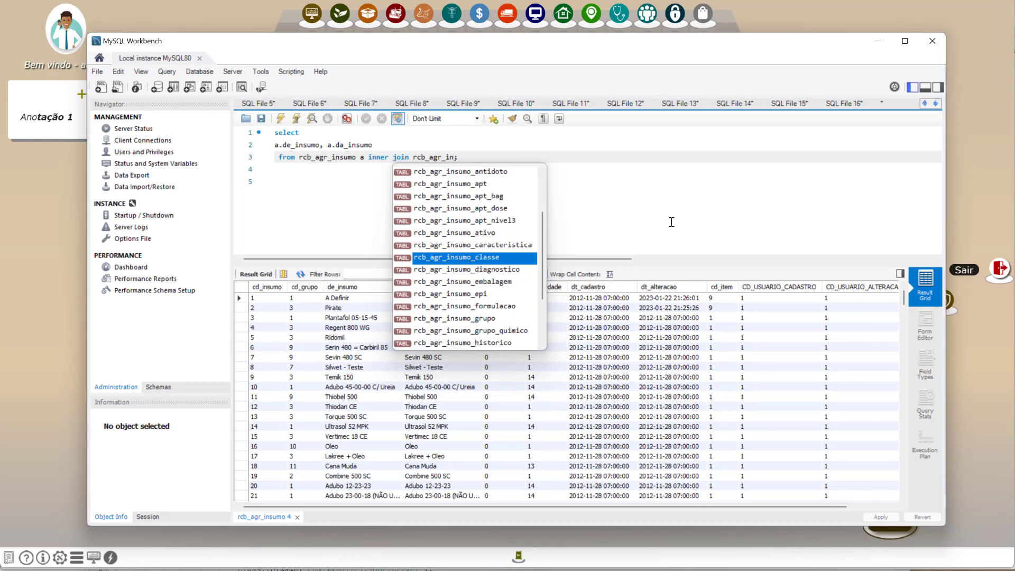
{"action": "key", "text": "Down"}
{"action": "key", "text": "Down"}
{"action": "key", "text": "Return"}
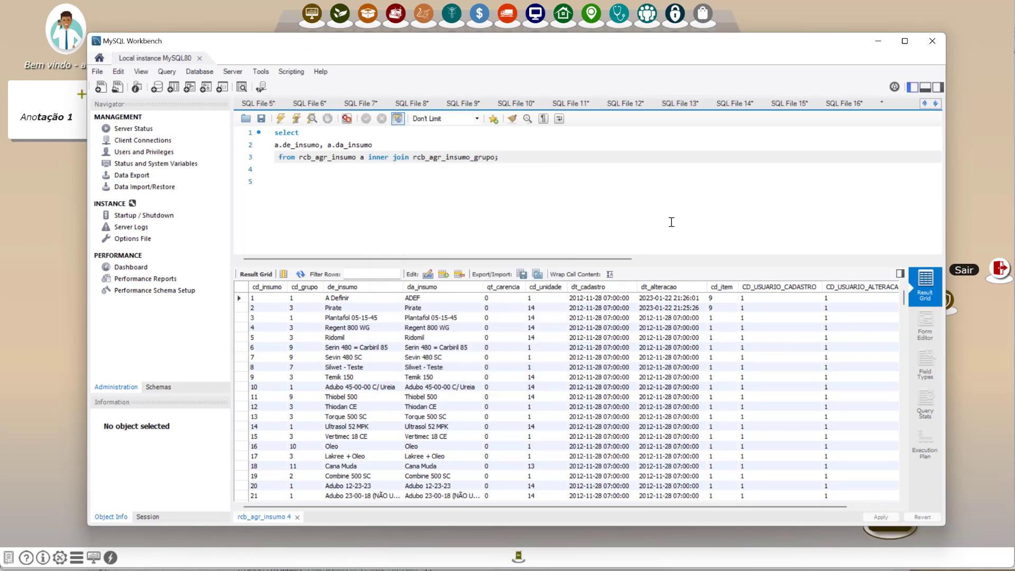
Alias the joined table as b and set the join condition to b.cd_grupo=a.cd_grupo.
{"action": "type", "text": "b on b.cd_grupo=a.cd_grupo"}
Add b.de_grupo to the selected columns and run the query.
{"action": "key", "text": "Up"}
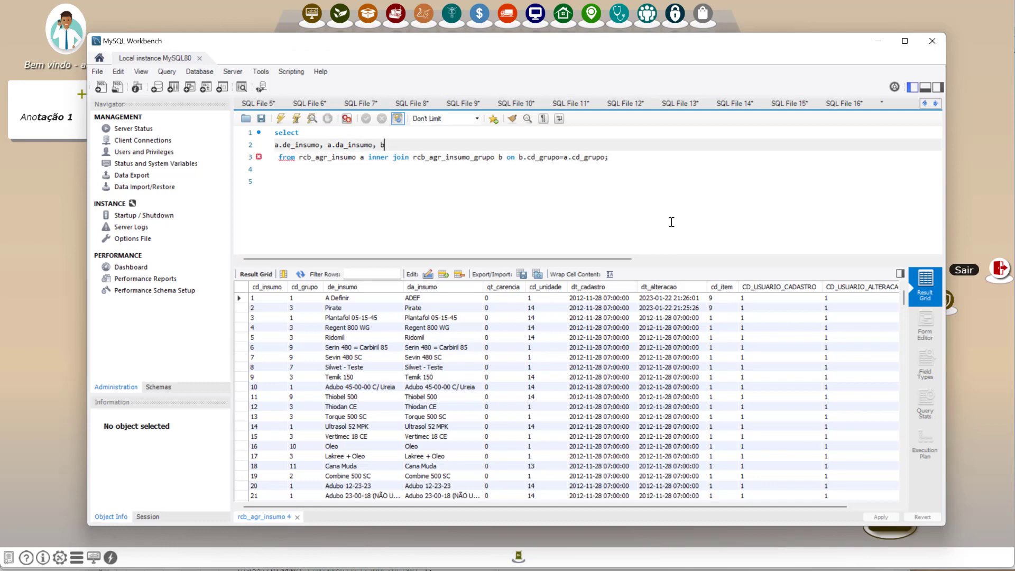
{"action": "type", "text": "de"}
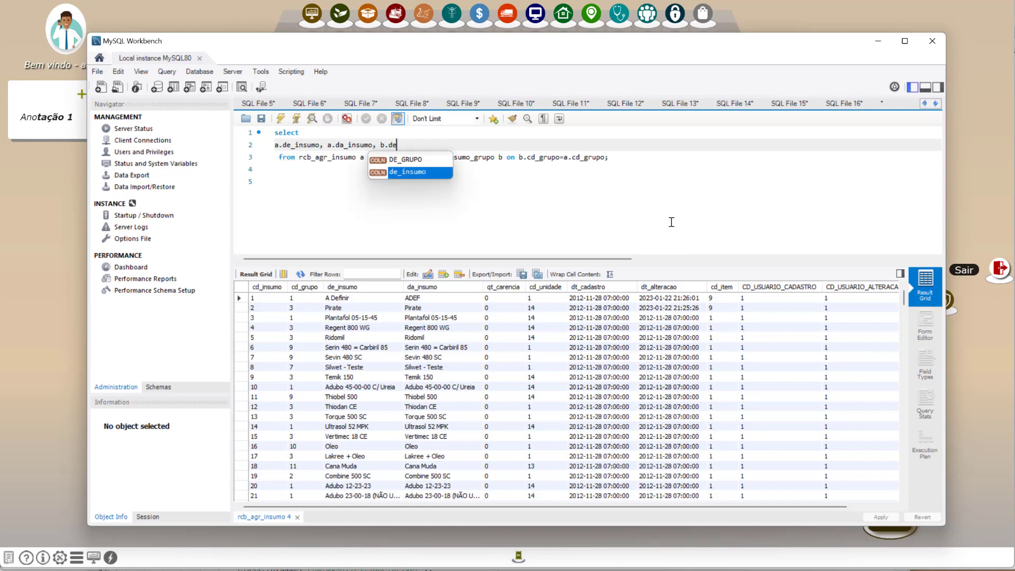
{"action": "type", "text": "_grupo"}
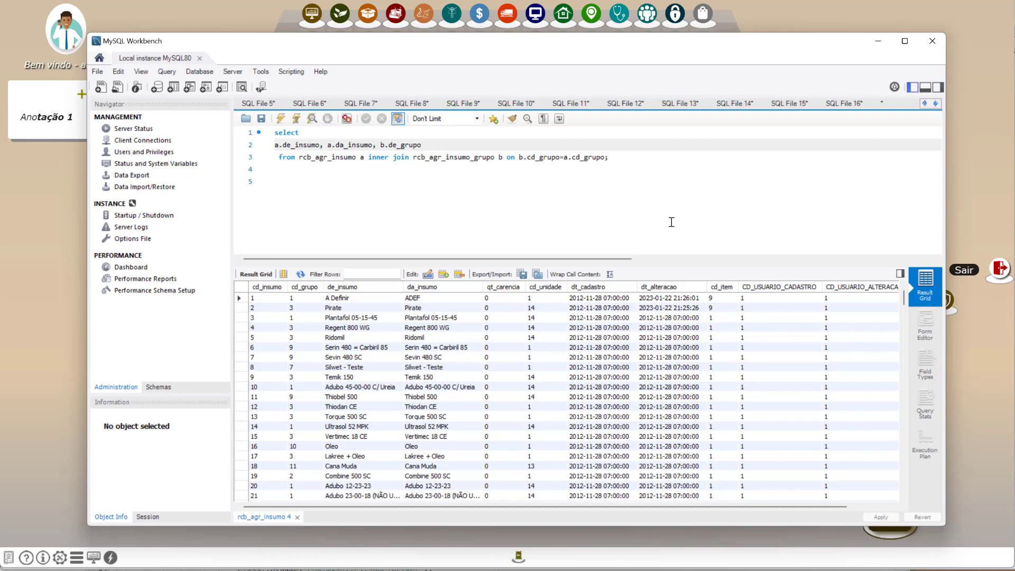
{"action": "key", "text": "ctrl+Return"}
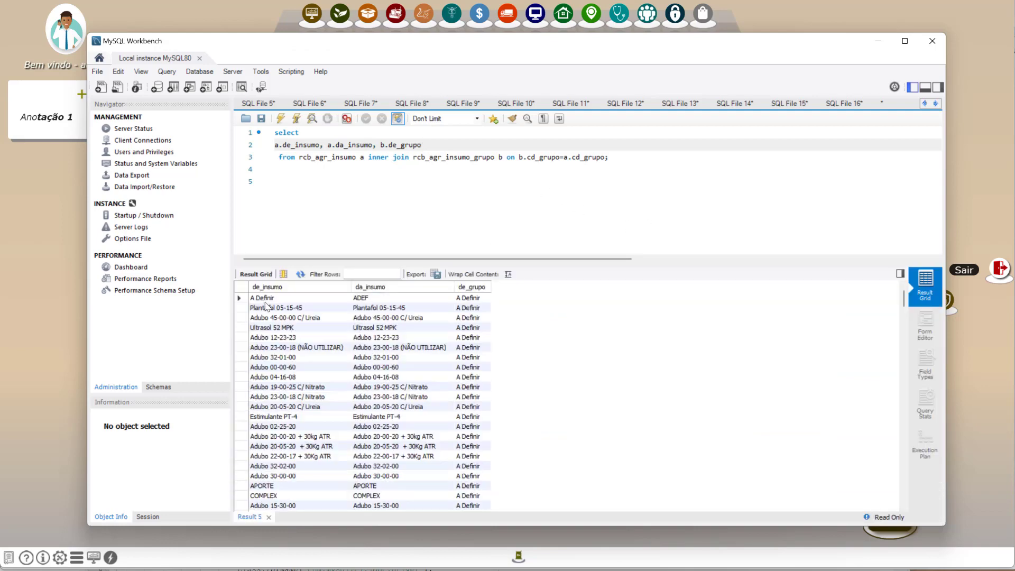
Add the line order by a.de_insumo before the semicolon and run the query again.
{"action": "left_click", "coordinate": [624, 156]}
{"action": "key", "text": "Left"}
{"action": "key", "text": "Return"}
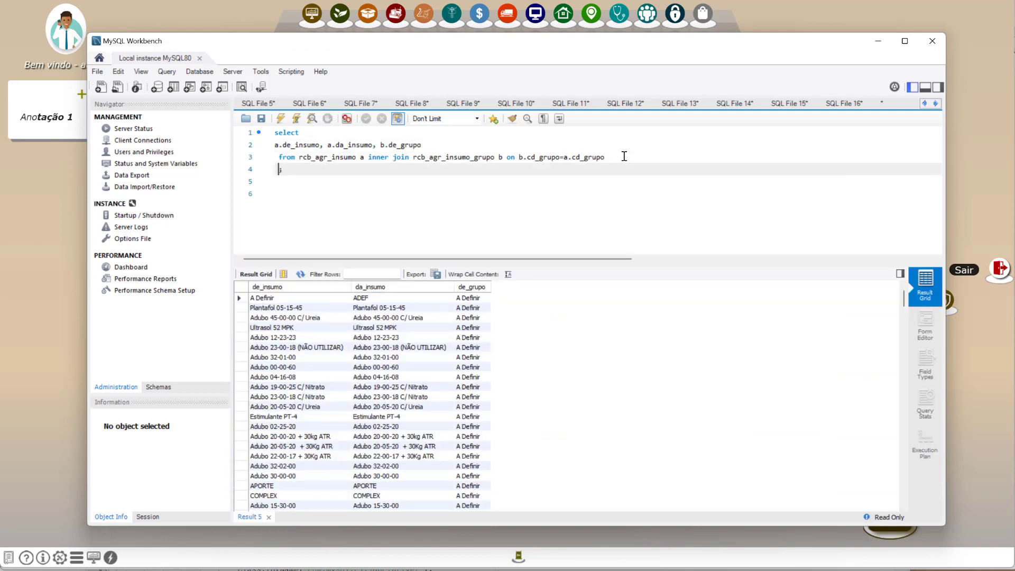
{"action": "type", "text": "order by"}
{"action": "scroll", "coordinate": [481, 437], "scroll_direction": "down", "scroll_amount": 6}
{"action": "scroll", "coordinate": [481, 436], "scroll_direction": "down", "scroll_amount": 1}
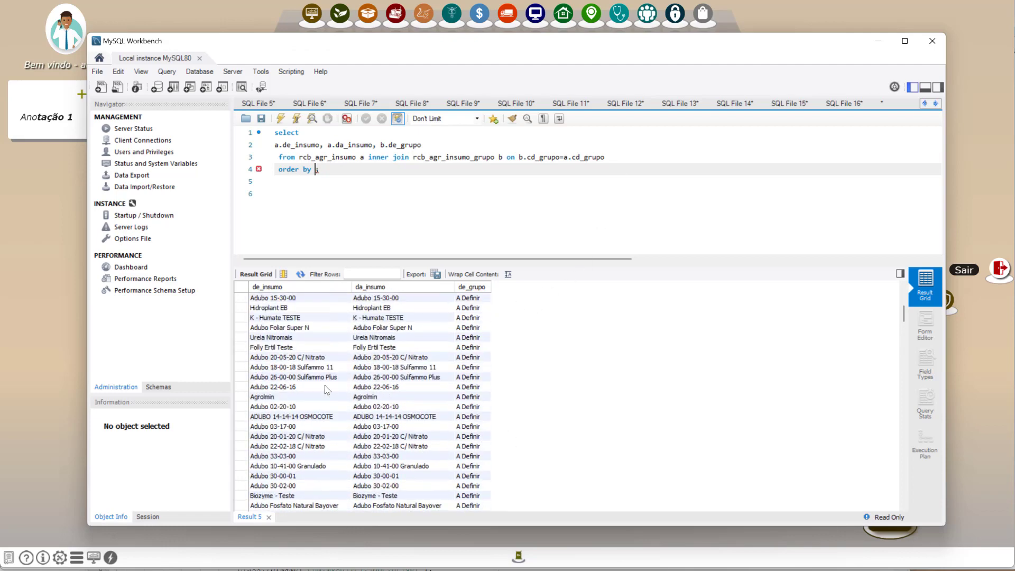
{"action": "scroll", "coordinate": [295, 398], "scroll_direction": "up", "scroll_amount": 7}
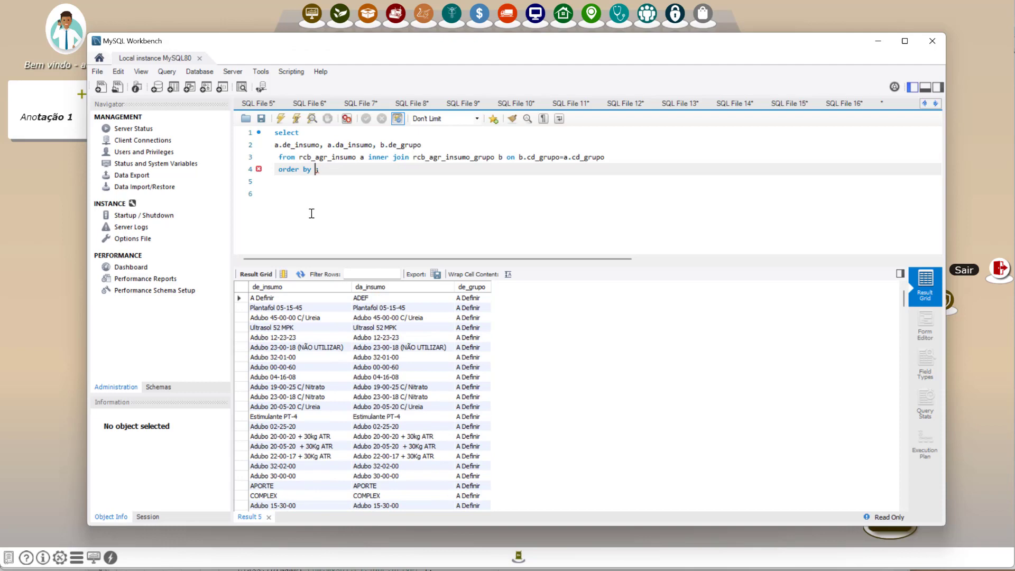
{"action": "type", "text": "de"}
{"action": "key", "text": "BackSpace"}
{"action": "key", "text": "BackSpace"}
{"action": "type", "text": "a.de_insumo"}
{"action": "key", "text": "ctrl+Return"}
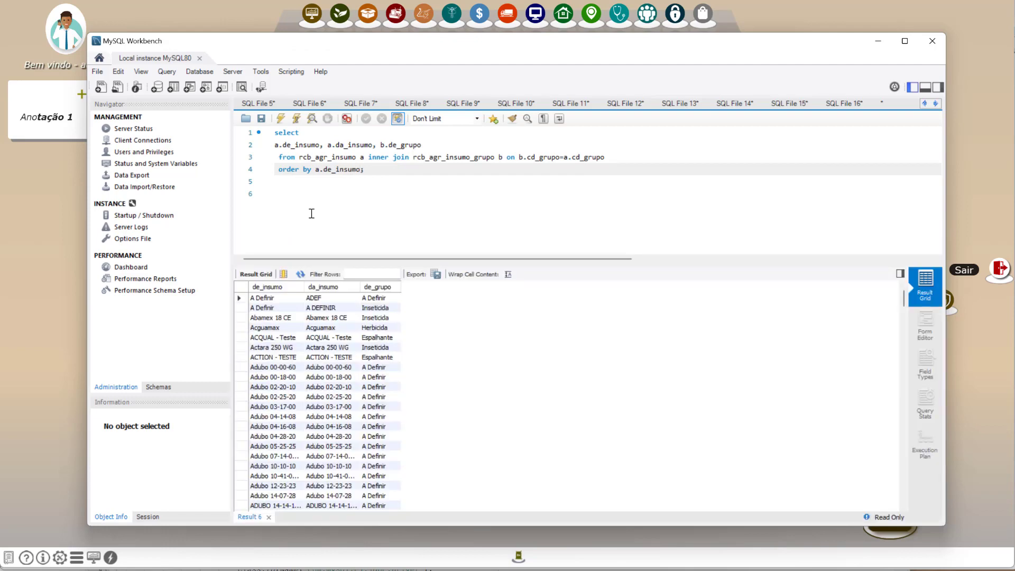
Copy the query without its closing semicolon, and start a new record on the Consulta page of RCBSystem.
{"action": "key", "text": "ctrl+shift+Home"}
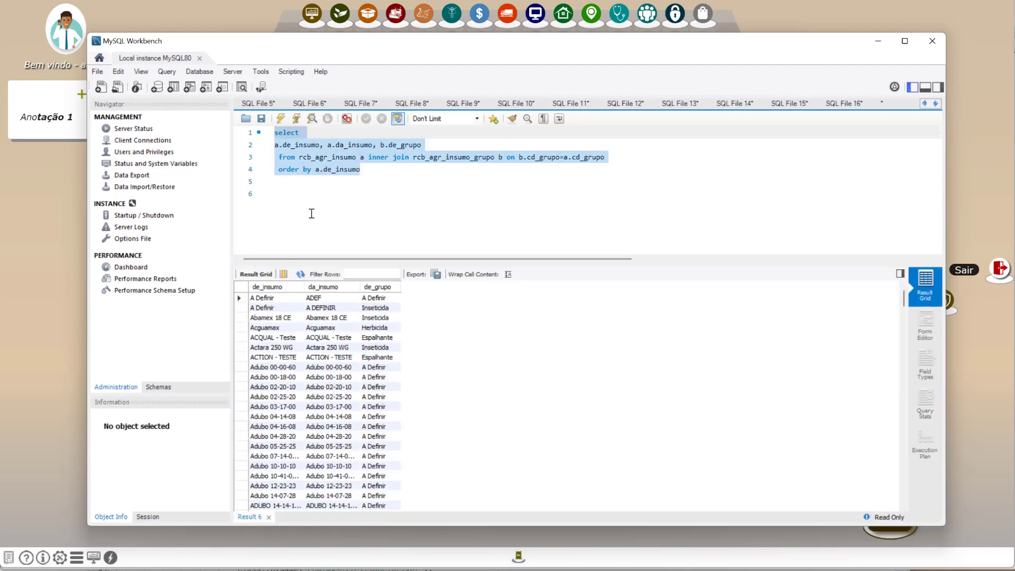
{"action": "left_click", "coordinate": [878, 41]}
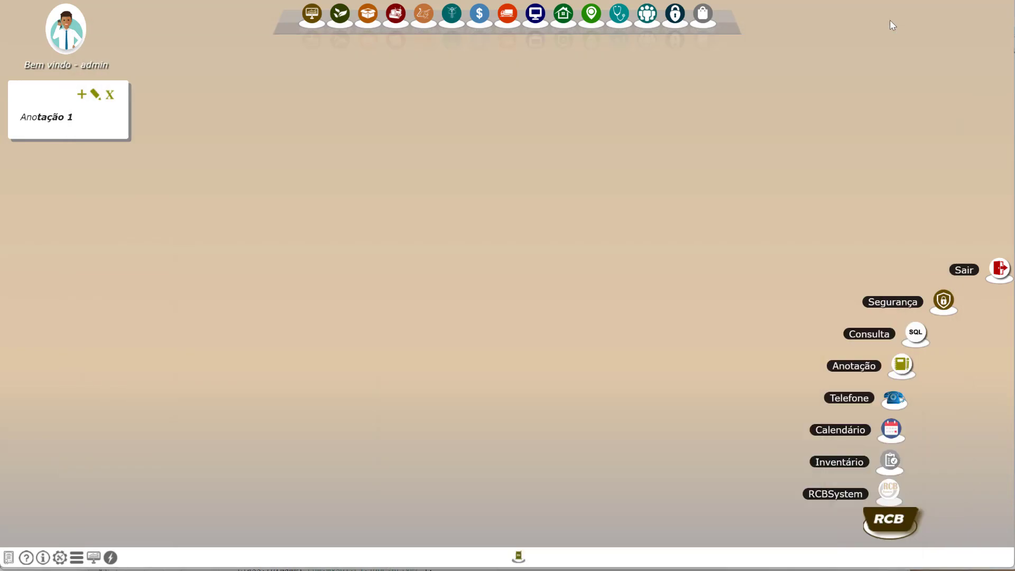
{"action": "left_click", "coordinate": [911, 336]}
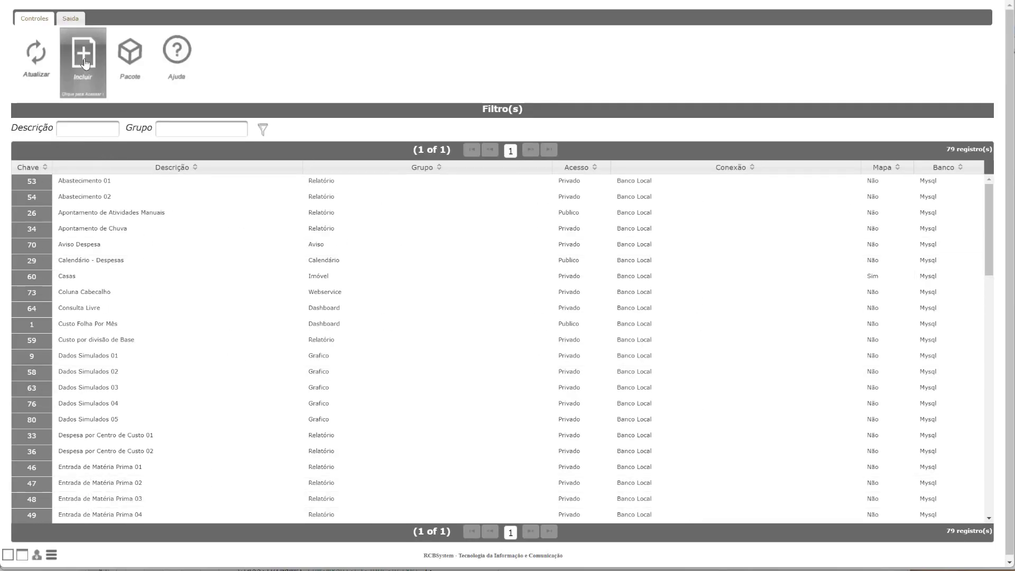
{"action": "left_click", "coordinate": [83, 66]}
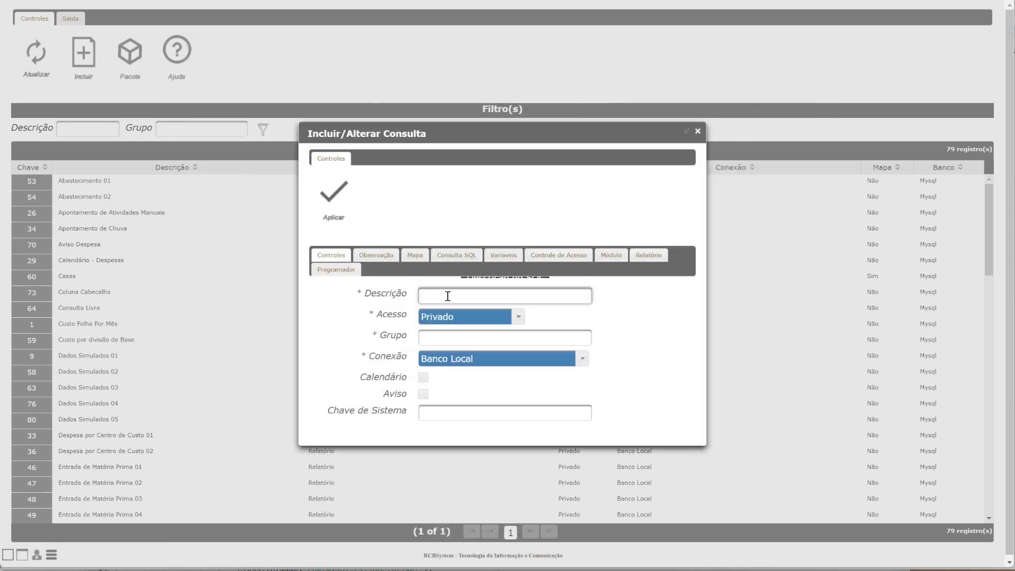
Set the new query's Descrição to Lista de Insumos and its Grupo to Webservice.
{"action": "left_click", "coordinate": [447, 296]}
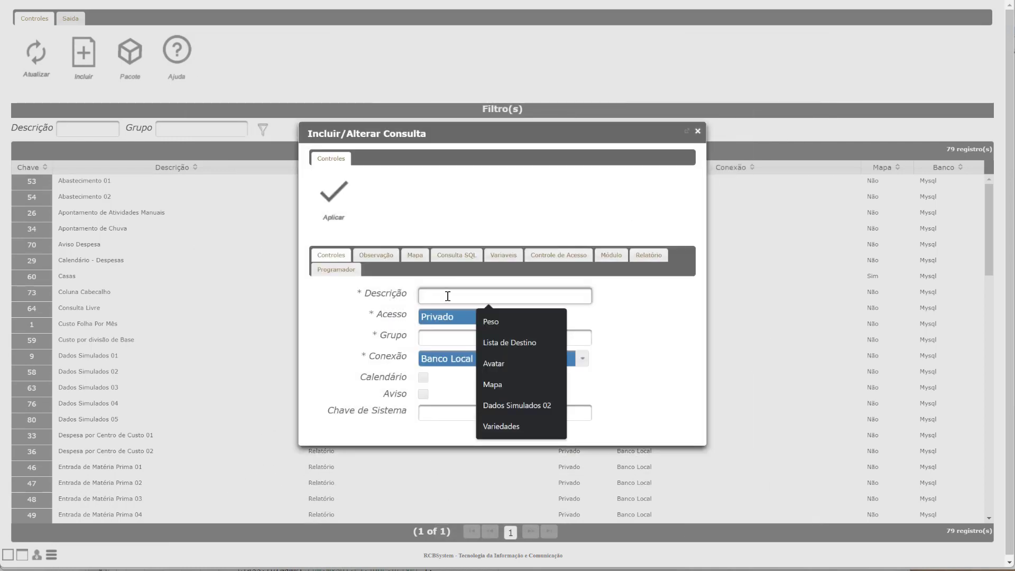
{"action": "type", "text": "Lista de Insumos"}
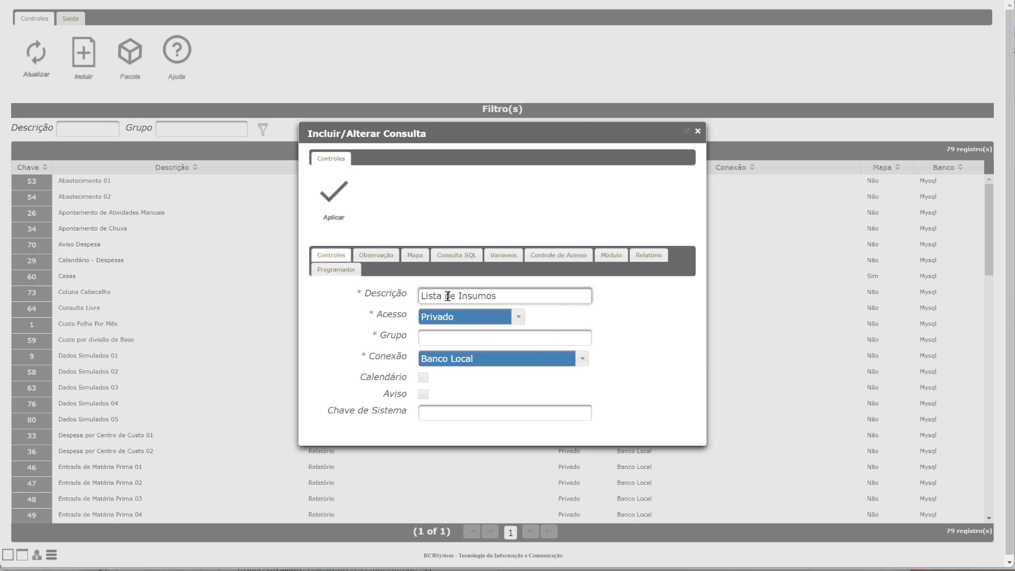
{"action": "left_click", "coordinate": [438, 334]}
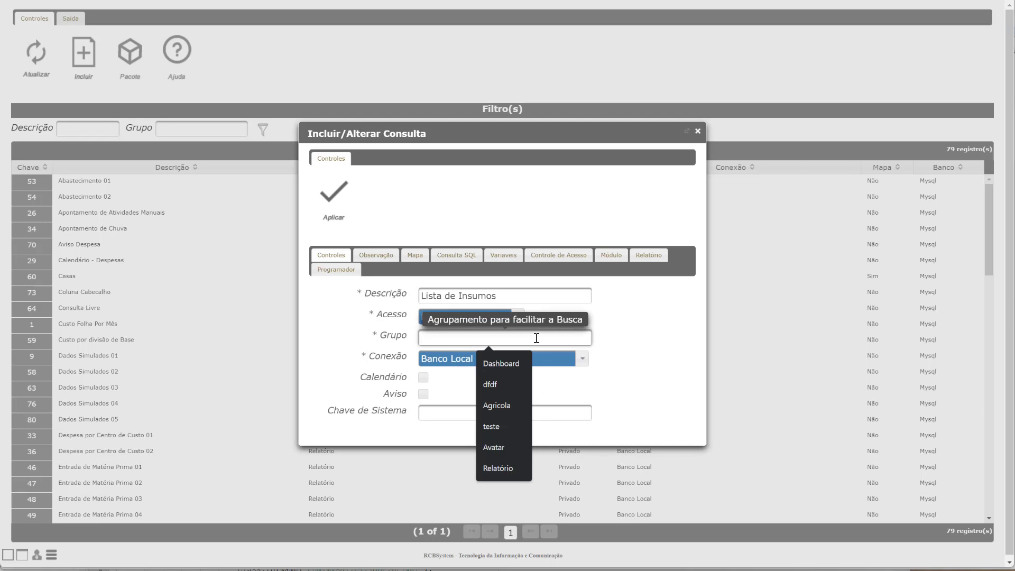
{"action": "type", "text": "Web"}
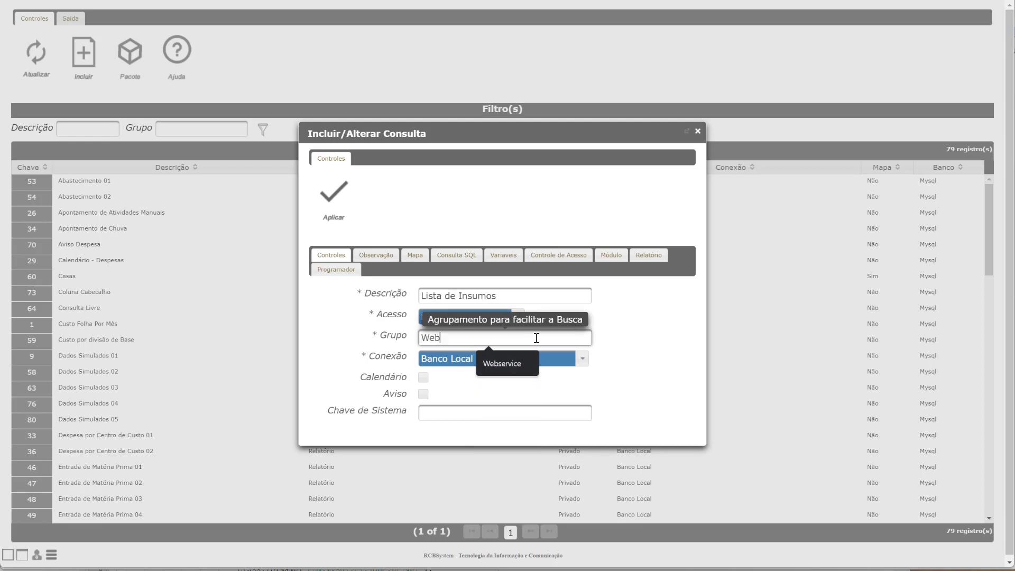
{"action": "key", "text": "Down"}
{"action": "key", "text": "Return"}
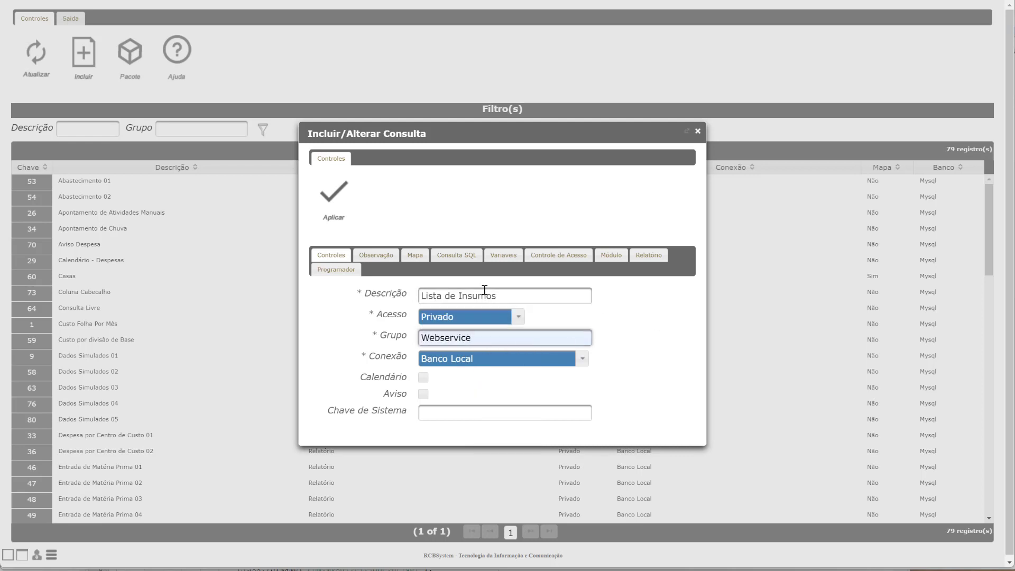
Paste the copied SQL statement as the record's Consulta SQL and widen the dialog to fit it.
{"action": "left_click", "coordinate": [457, 255]}
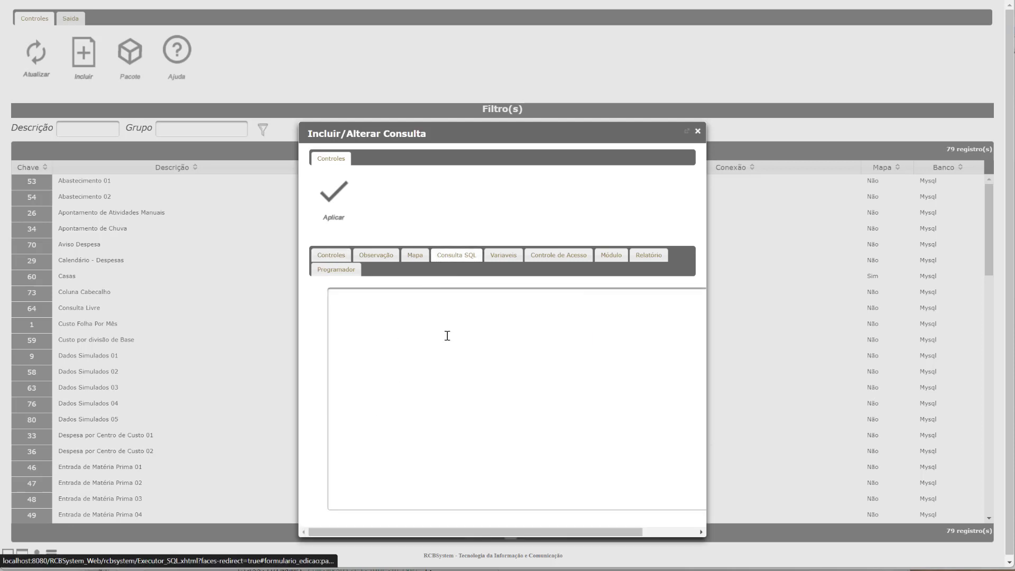
{"action": "left_click", "coordinate": [447, 336]}
{"action": "type", "text": "select a.de_insumo, a.da_insumo, b.de_grupo  from rcb_agr_insumo a inner join rcb_agr_insumo_grupo b on b.cd_grupo=a.cd_grupo  order by a.de_insumo"}
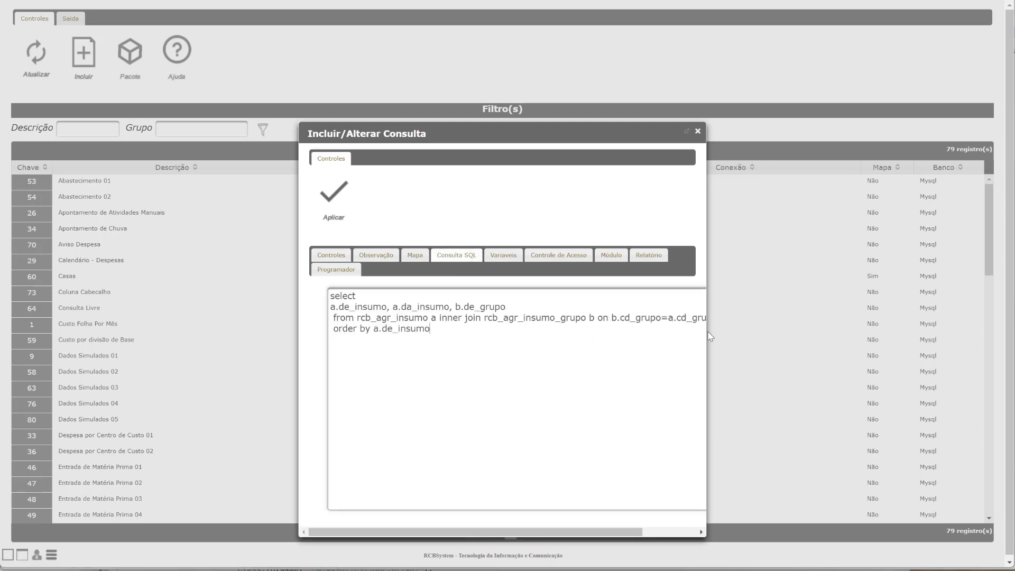
{"action": "left_click_drag", "start_coordinate": [707, 331], "coordinate": [776, 327]}
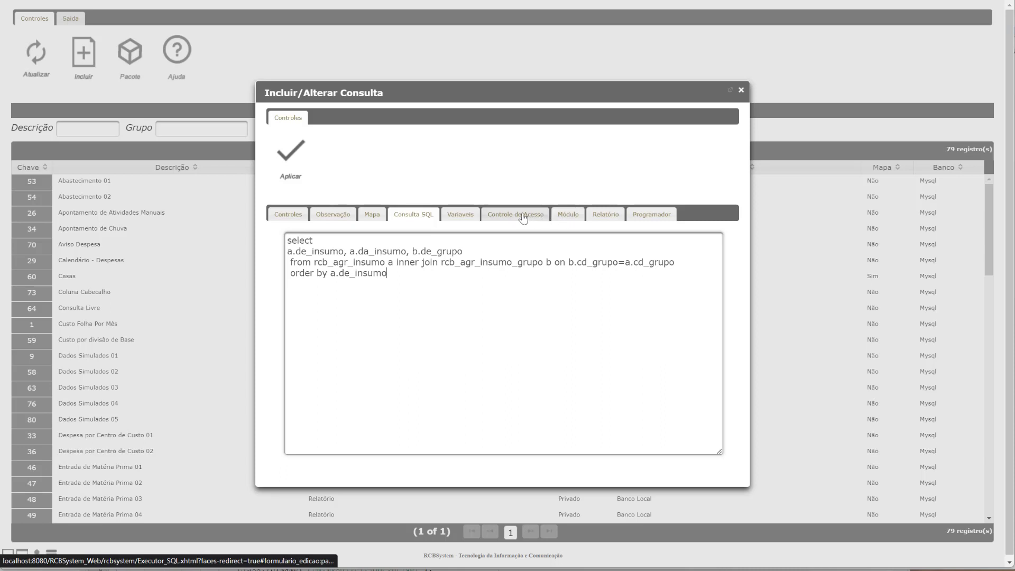
Grant the admin user access to the Lista de Insumos query under Controle de Acesso and apply the record.
{"action": "left_click", "coordinate": [302, 217]}
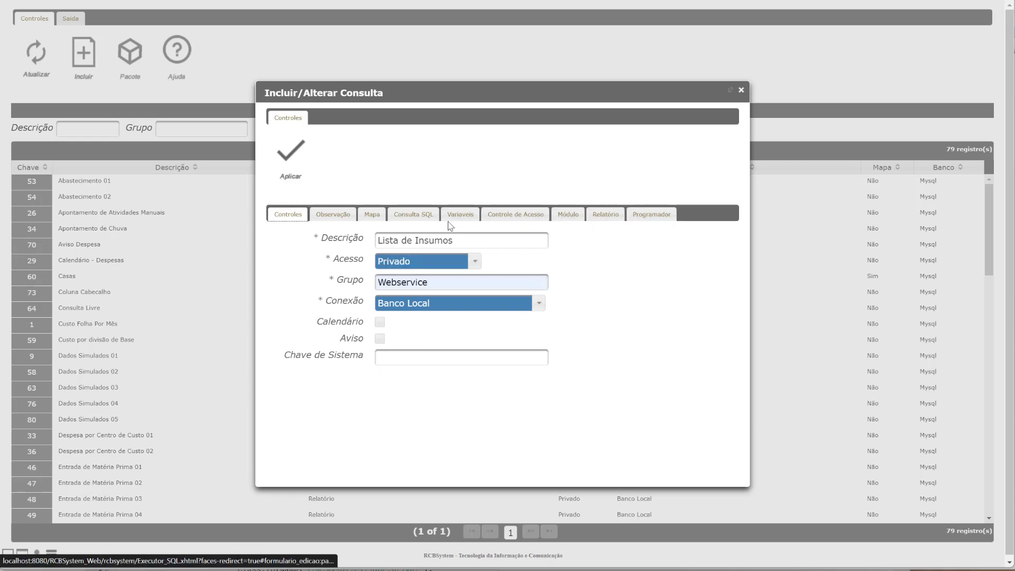
{"action": "left_click", "coordinate": [499, 217]}
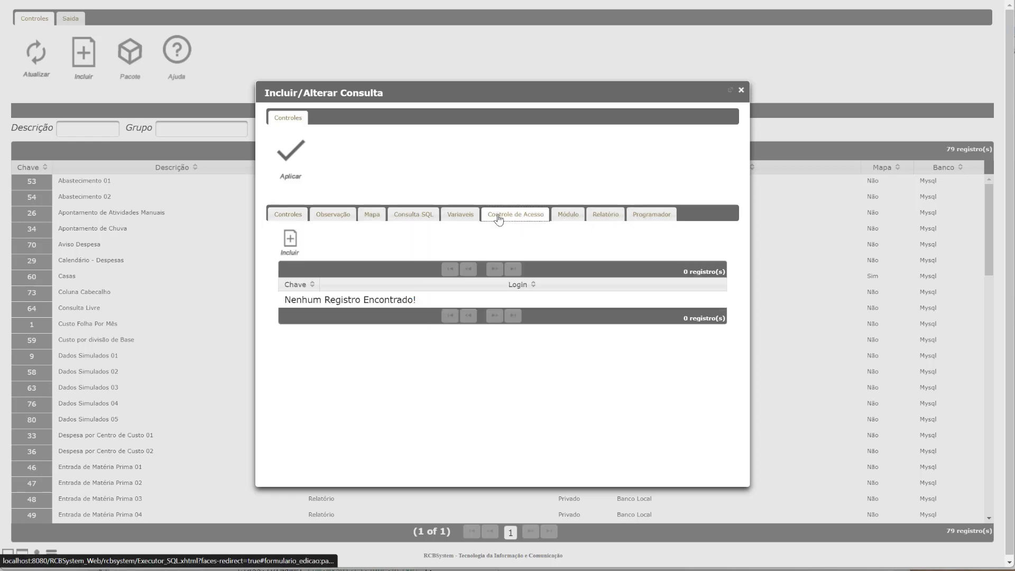
{"action": "left_click", "coordinate": [280, 251]}
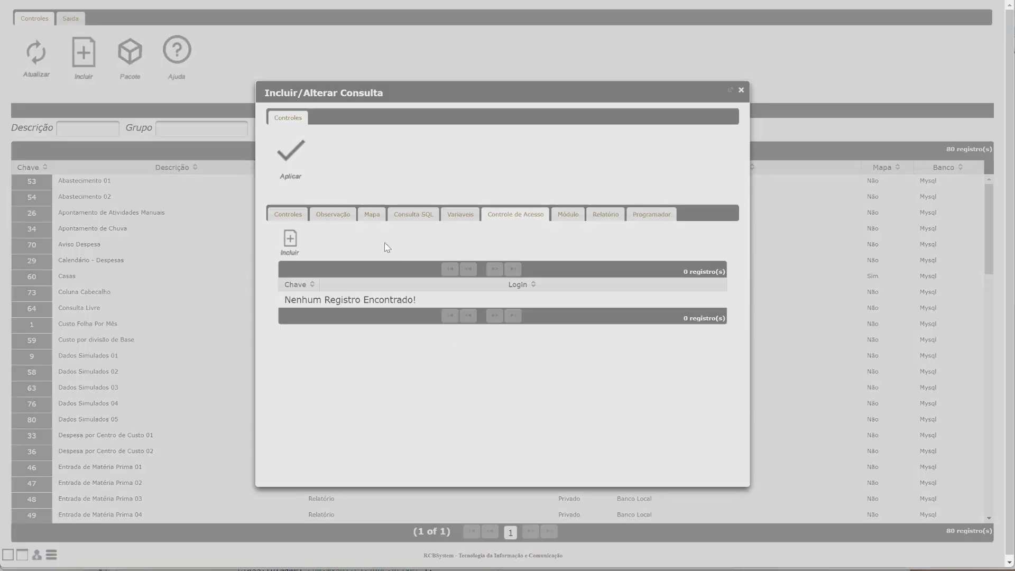
{"action": "right_click", "coordinate": [403, 316]}
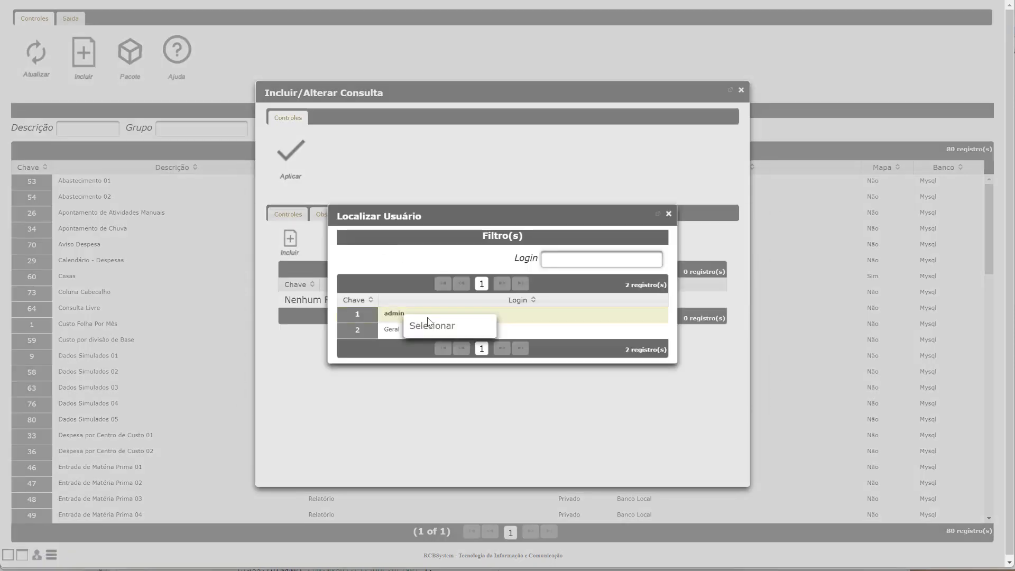
{"action": "left_click", "coordinate": [428, 330]}
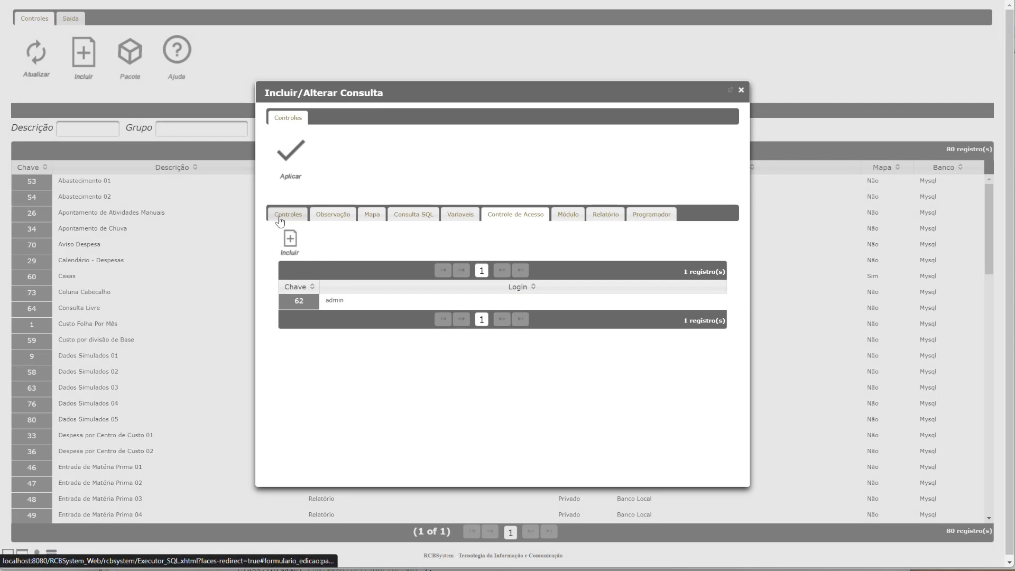
{"action": "left_click", "coordinate": [281, 218]}
{"action": "left_click", "coordinate": [286, 187]}
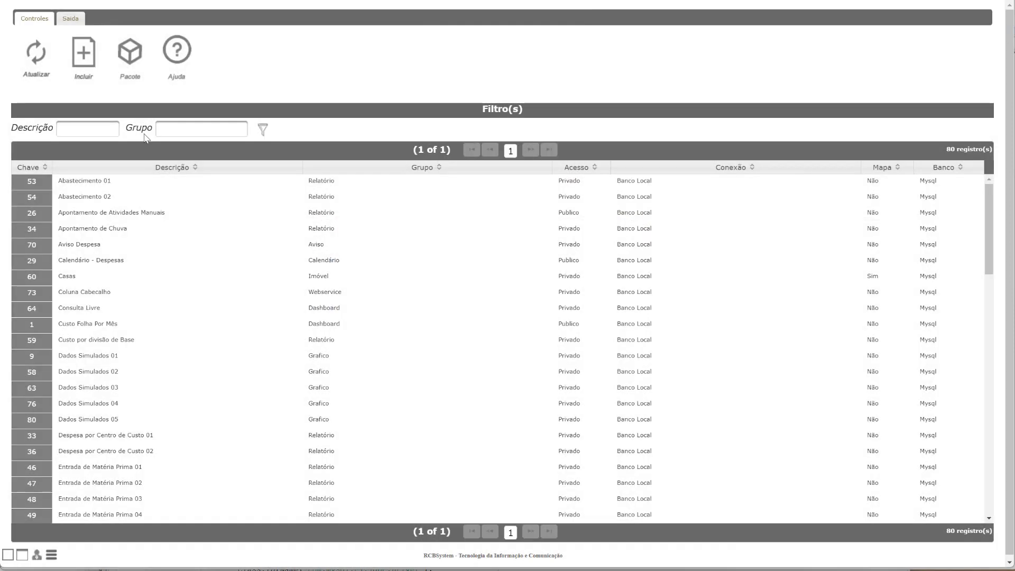
Filter the queries by Descrição insumo and execute the Lista de Insumos query.
{"action": "left_click", "coordinate": [106, 131]}
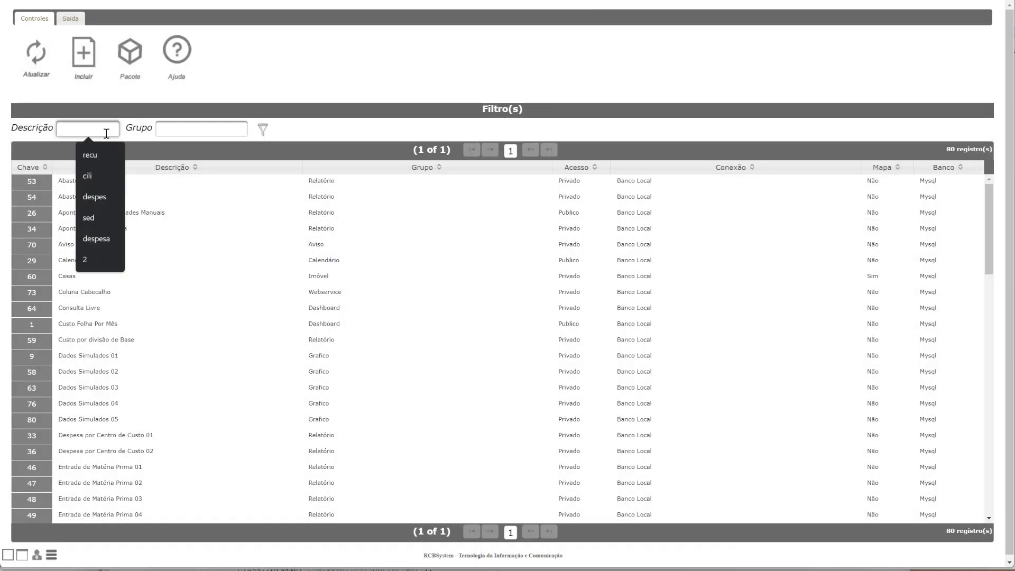
{"action": "type", "text": "insumo"}
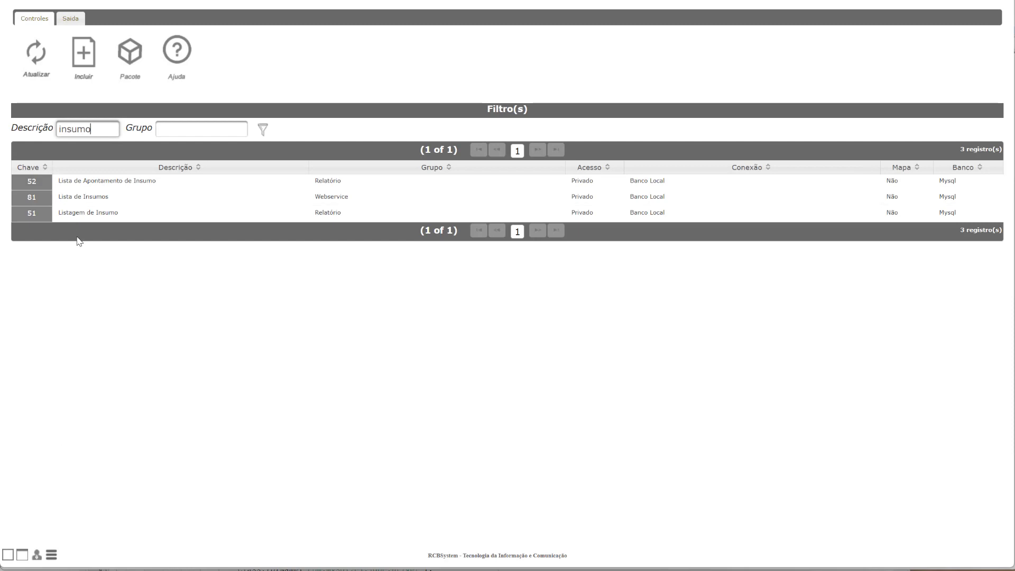
{"action": "left_click", "coordinate": [65, 199]}
{"action": "right_click", "coordinate": [91, 201]}
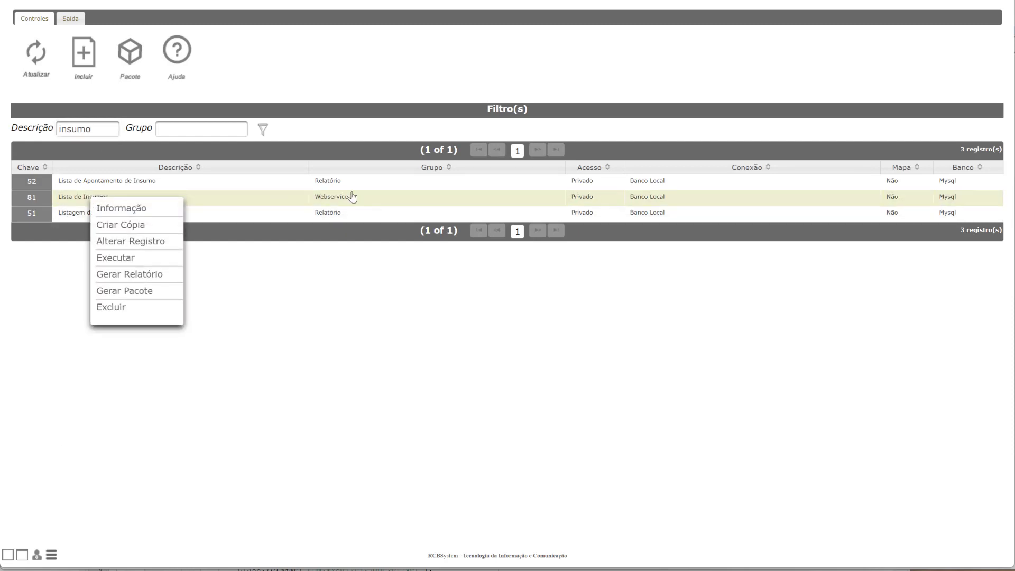
{"action": "left_click", "coordinate": [127, 258]}
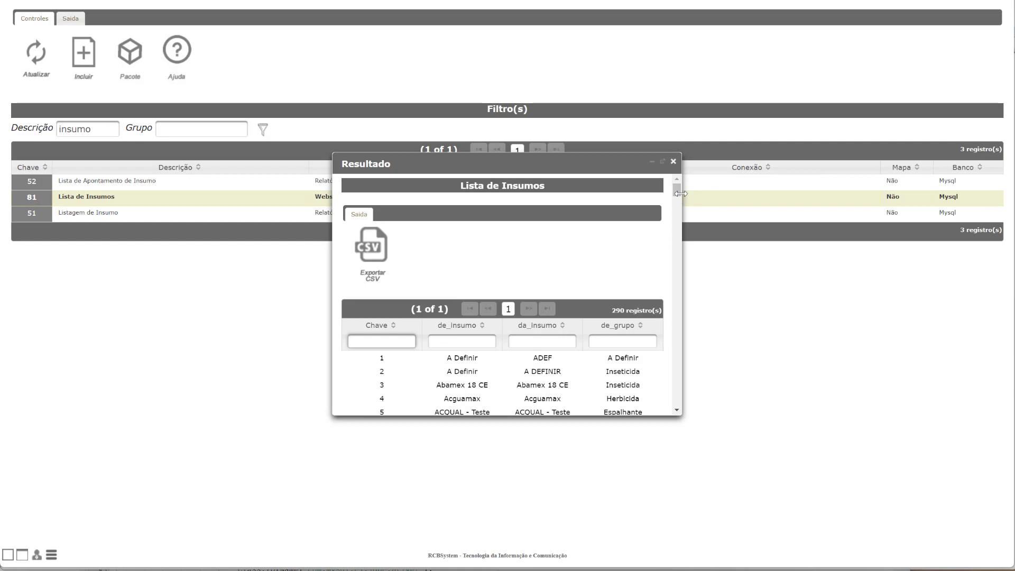
Enlarge the Resultado window to examine the Lista de Insumos rows, and close it.
{"action": "left_click", "coordinate": [684, 196]}
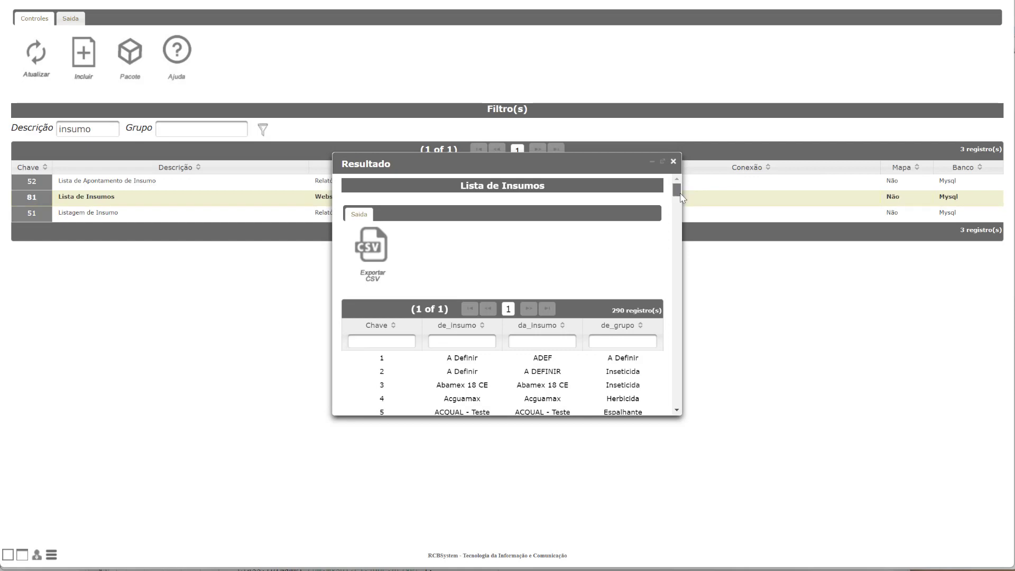
{"action": "left_click_drag", "start_coordinate": [683, 196], "coordinate": [806, 198]}
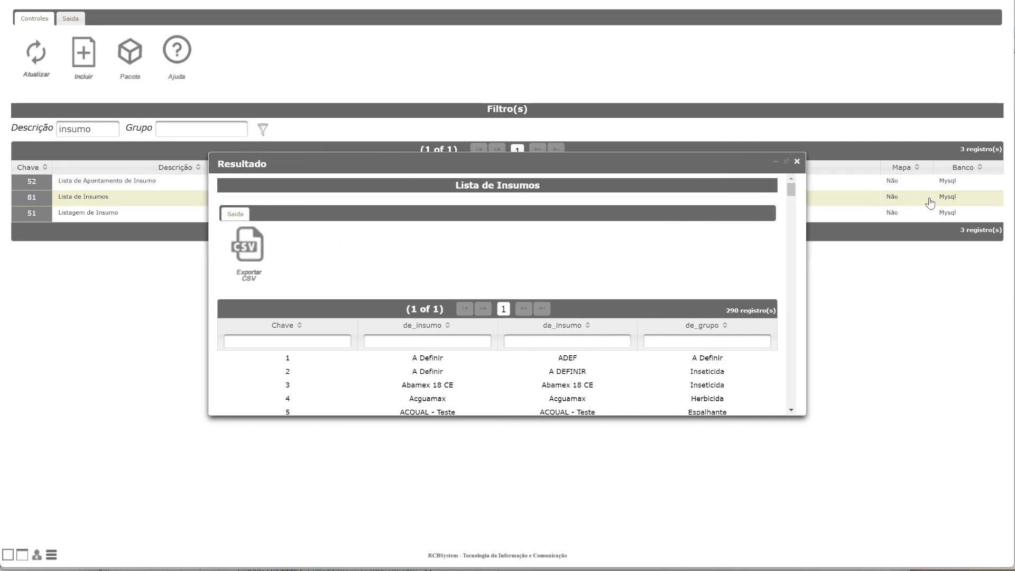
{"action": "left_click_drag", "start_coordinate": [512, 166], "coordinate": [507, 86]}
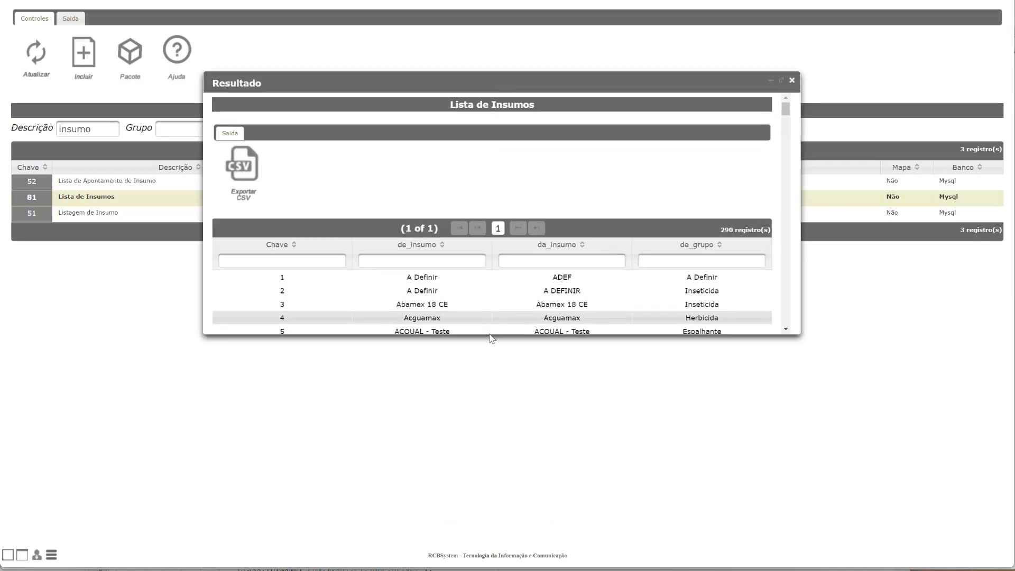
{"action": "left_click_drag", "start_coordinate": [488, 333], "coordinate": [487, 502]}
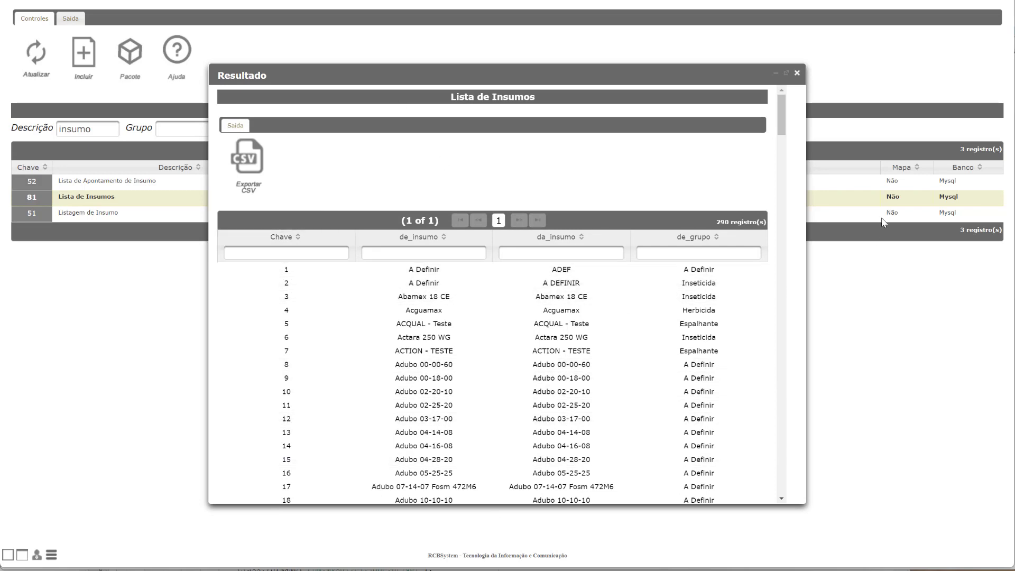
{"action": "left_click", "coordinate": [798, 74]}
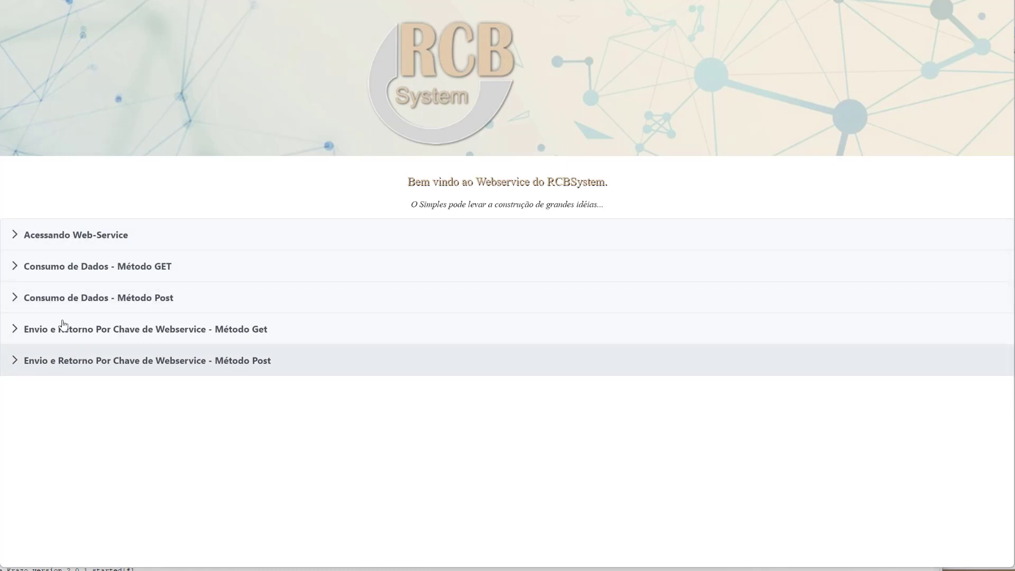
Examine the RCBSystem Webservice page's Post method parameters and the example access address under Acessando Web-Service.
{"action": "left_click", "coordinate": [13, 305]}
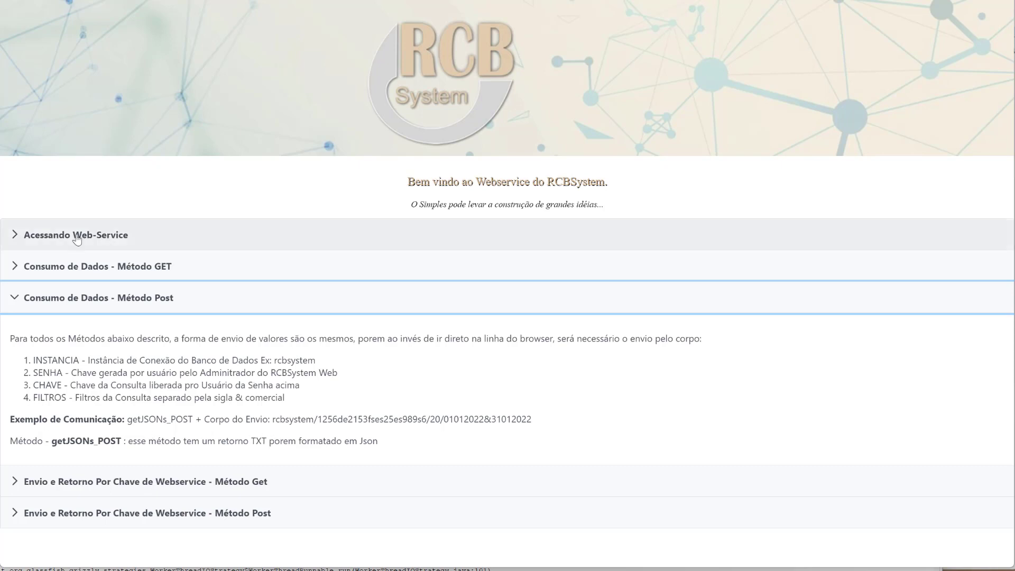
{"action": "left_click", "coordinate": [14, 237]}
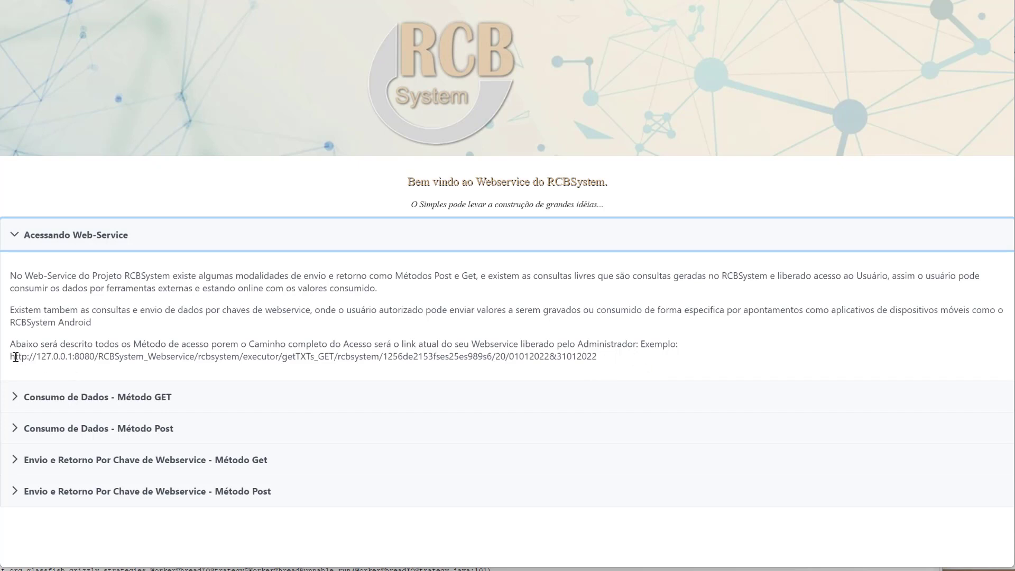
{"action": "left_click_drag", "start_coordinate": [11, 356], "coordinate": [343, 359]}
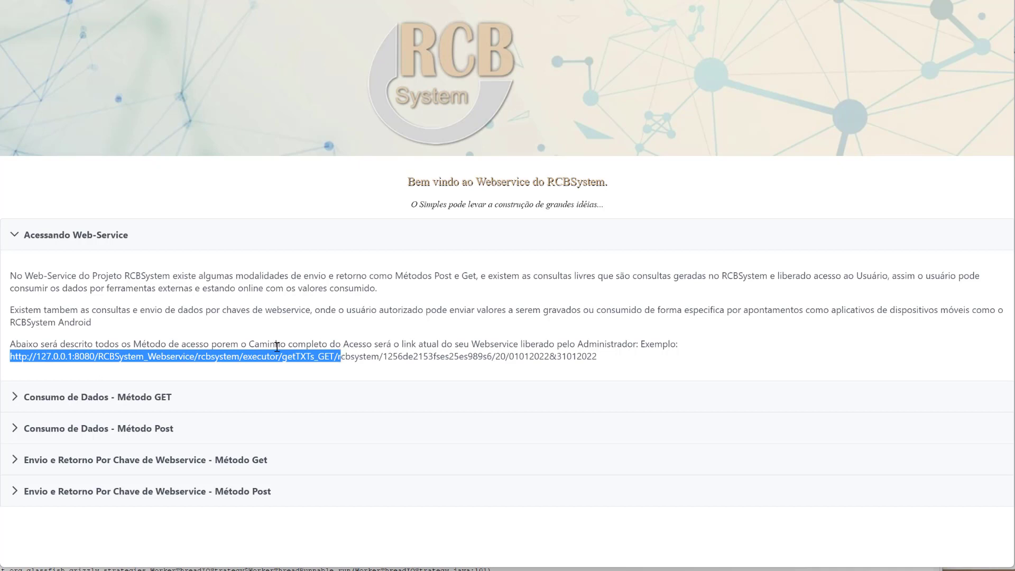
{"action": "left_click", "coordinate": [15, 437]}
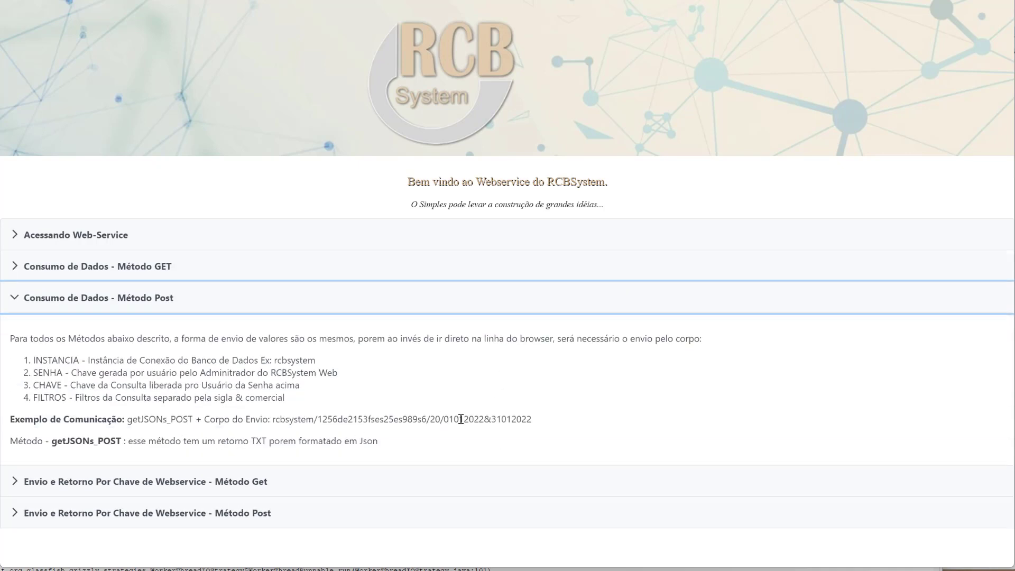
{"action": "left_click", "coordinate": [449, 422]}
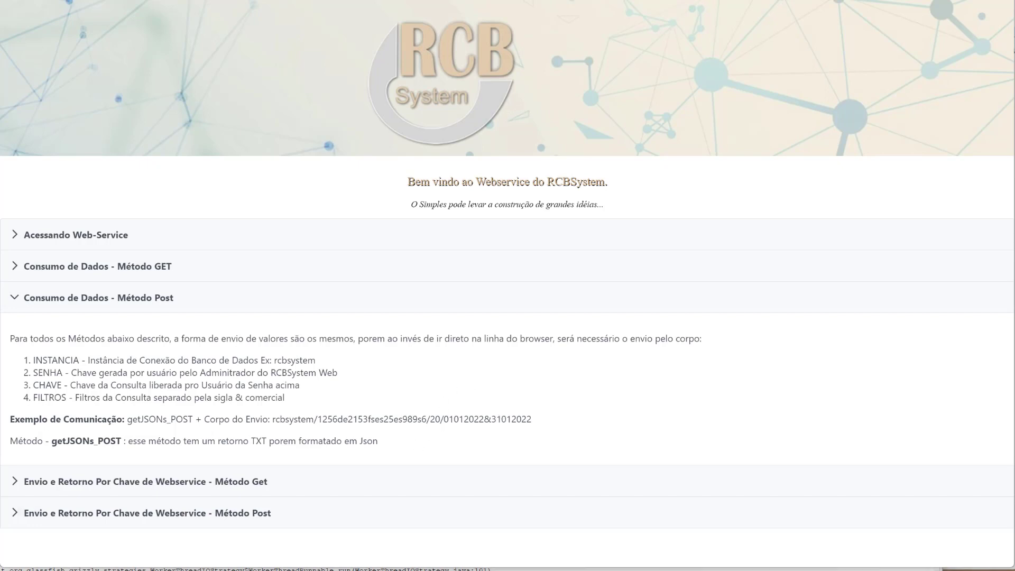
Switch to Notepad and examine the host, application and method parts of the getJSONs_POST webservice address.
{"action": "key", "text": "alt+Tab"}
{"action": "left_click_drag", "start_coordinate": [486, 172], "coordinate": [476, 109]}
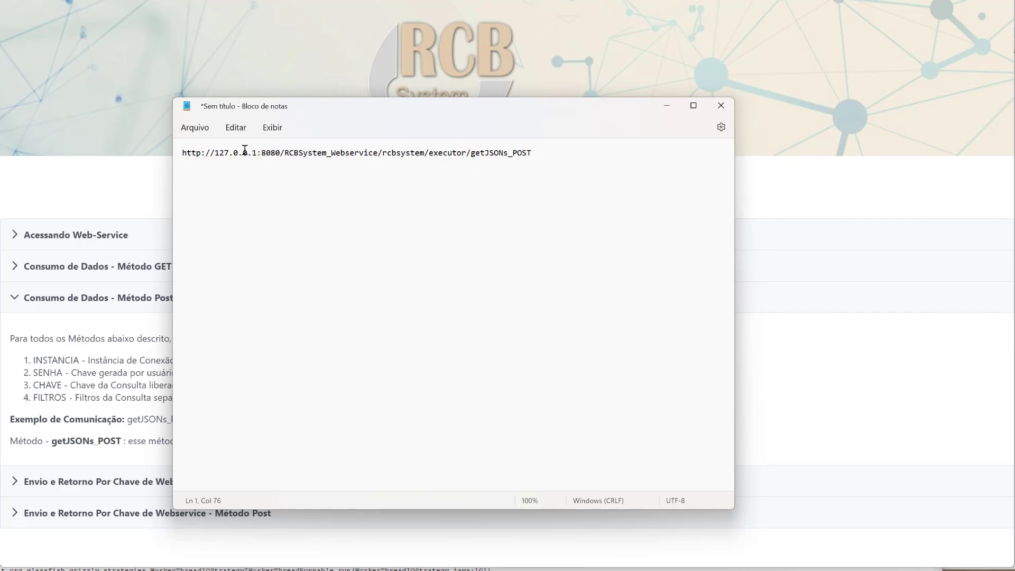
{"action": "left_click_drag", "start_coordinate": [214, 153], "coordinate": [257, 153]}
{"action": "left_click", "coordinate": [317, 153]}
{"action": "left_click_drag", "start_coordinate": [284, 153], "coordinate": [380, 154]}
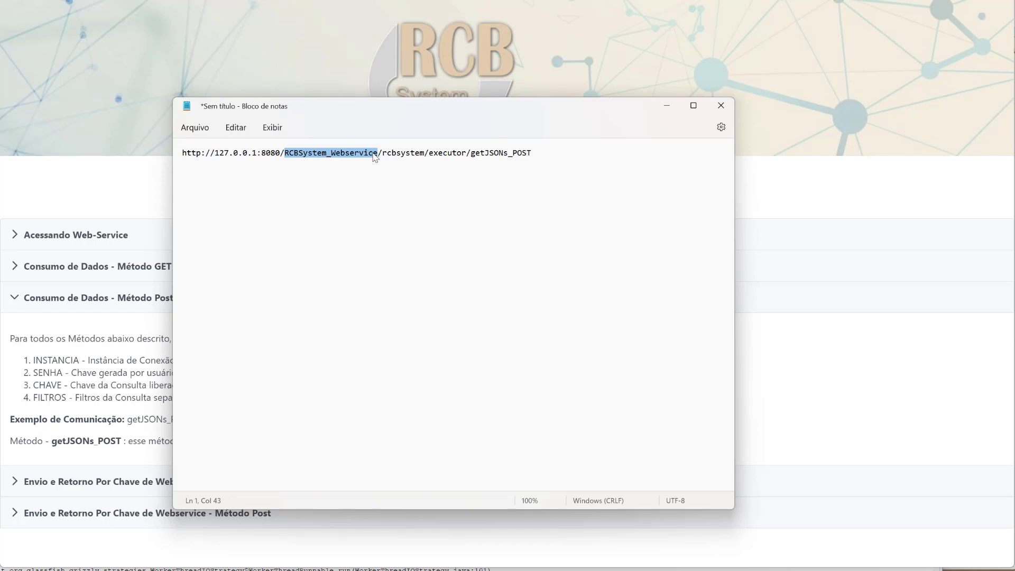
{"action": "left_click", "coordinate": [427, 155]}
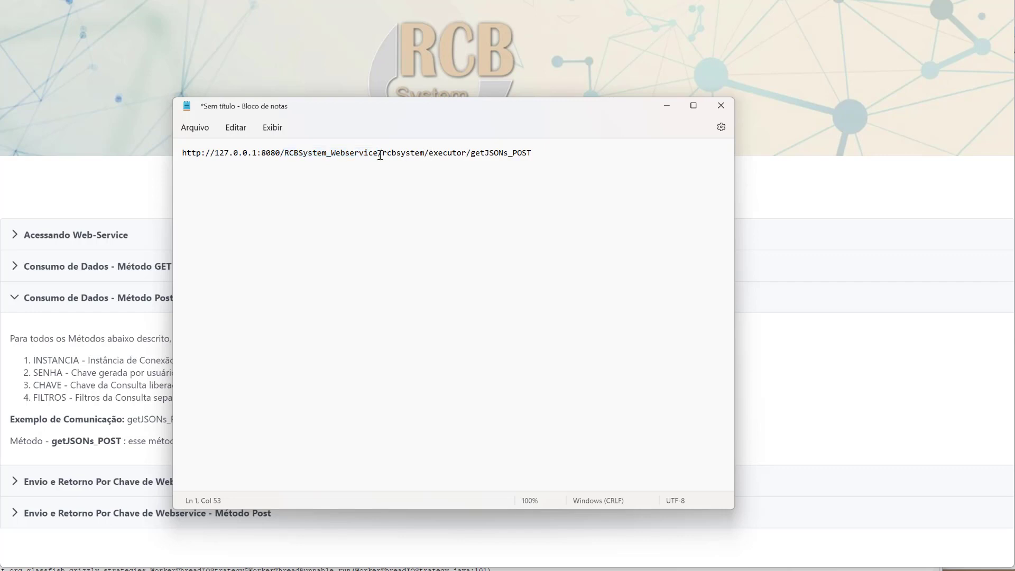
{"action": "left_click_drag", "start_coordinate": [379, 154], "coordinate": [538, 152]}
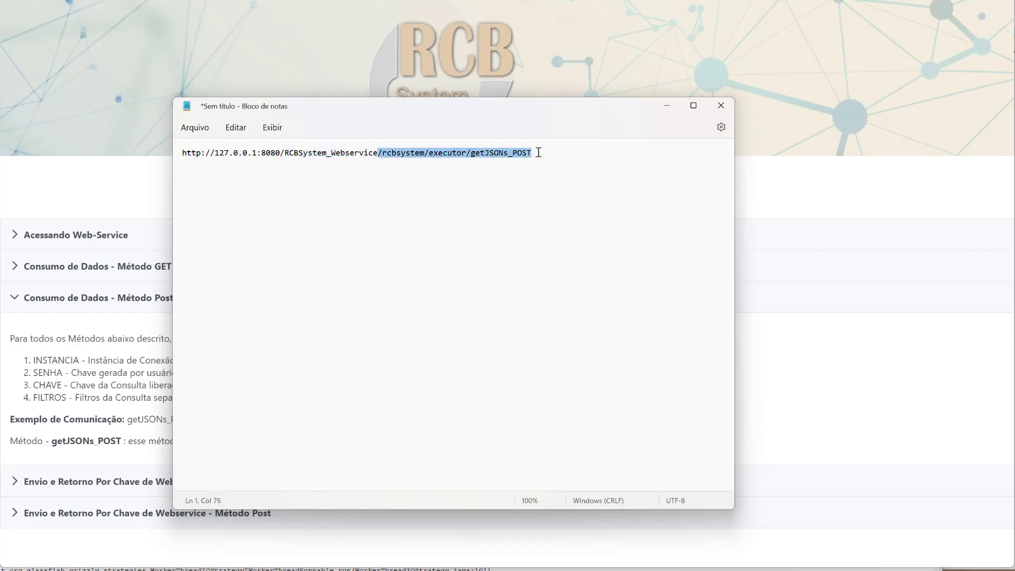
{"action": "left_click", "coordinate": [538, 152]}
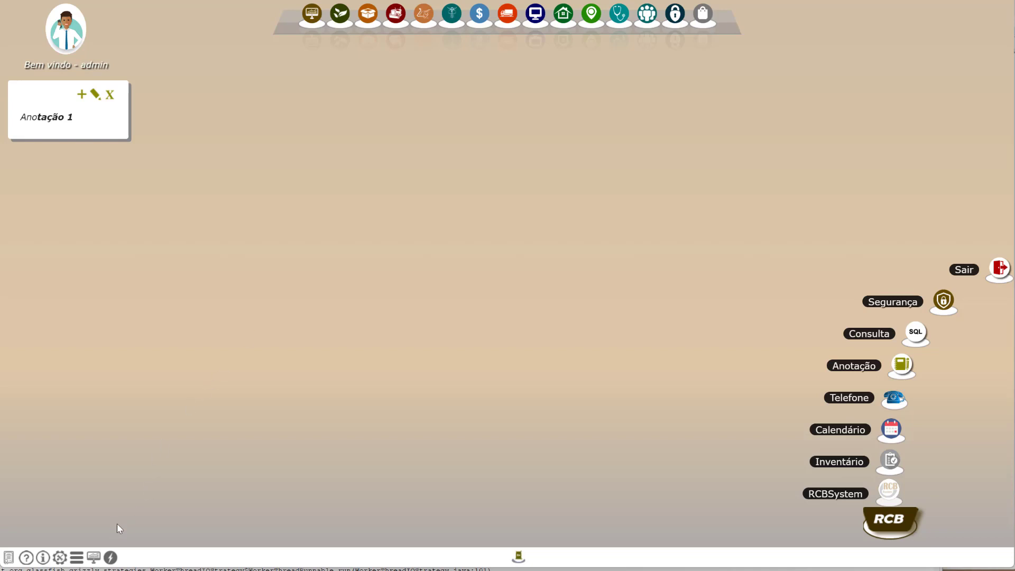
Search RCBSystem's Menu de Acesso Rápido for usuá and open the user registration page.
{"action": "left_click", "coordinate": [85, 551]}
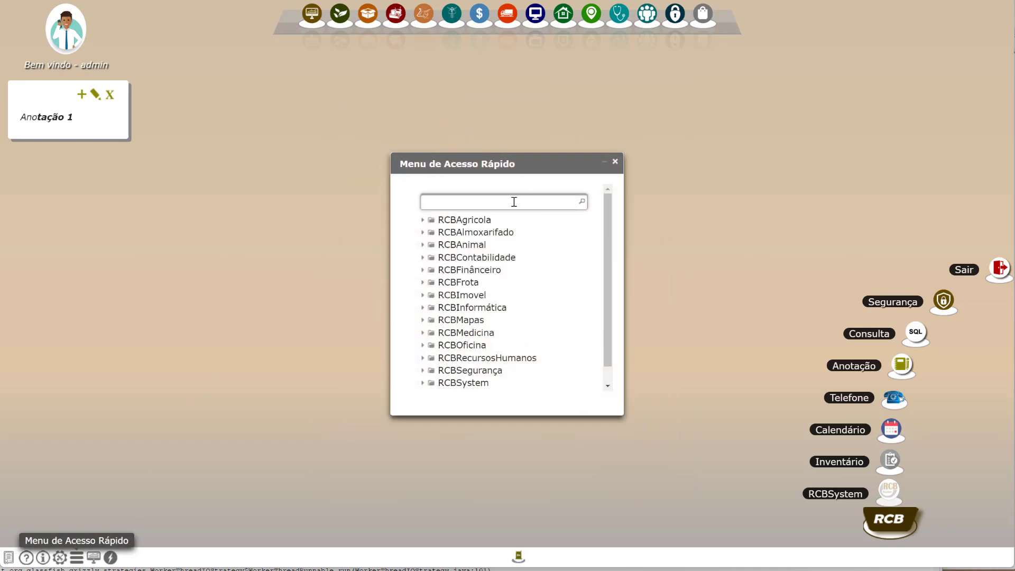
{"action": "type", "text": "usina"}
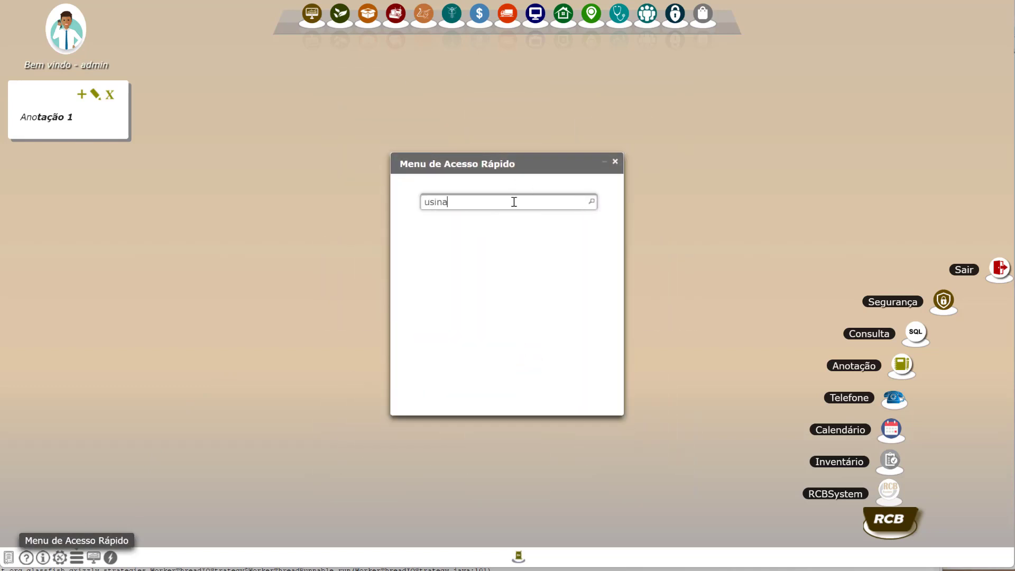
{"action": "key", "text": "BackSpace"}
{"action": "key", "text": "BackSpace"}
{"action": "key", "text": "BackSpace"}
{"action": "type", "text": "uá"}
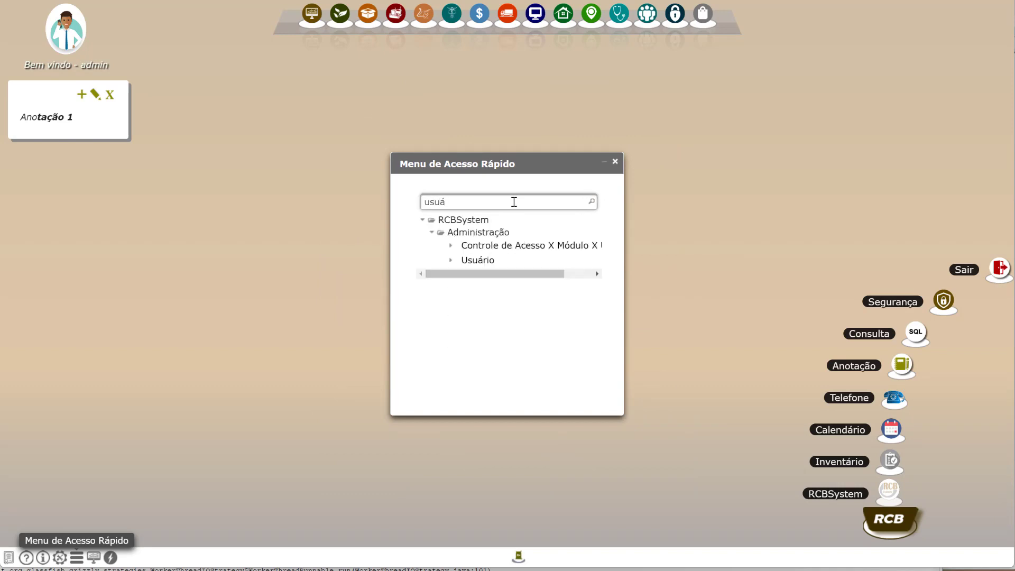
{"action": "left_click", "coordinate": [478, 264]}
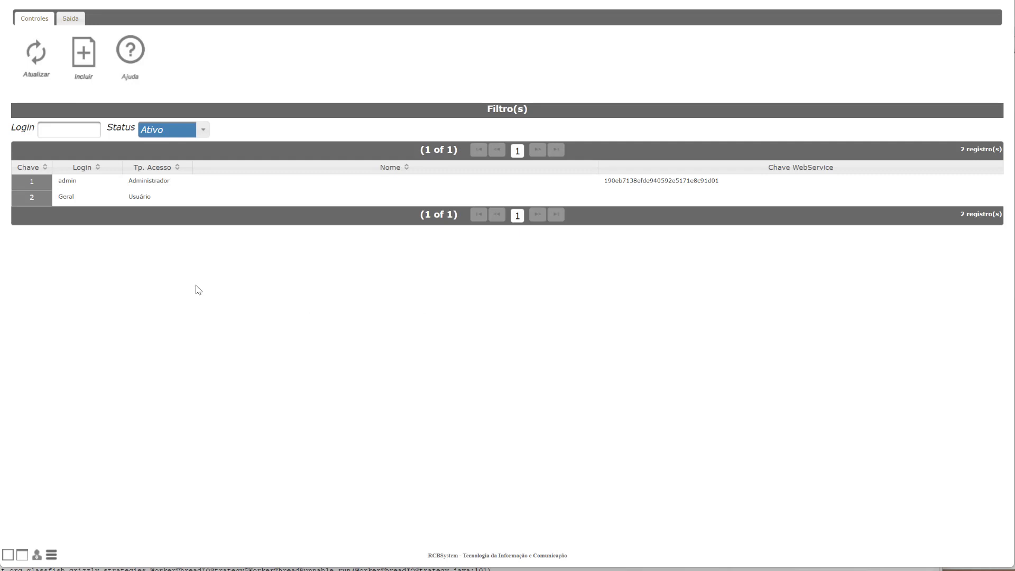
Open the admin user's record for editing and select its entire Chave WebService value.
{"action": "left_click", "coordinate": [152, 182]}
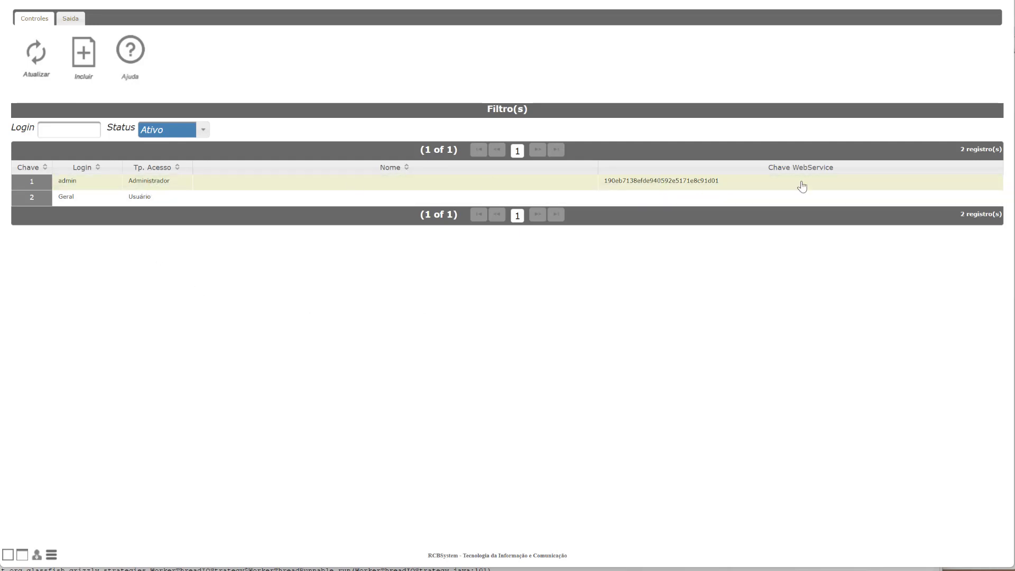
{"action": "right_click", "coordinate": [170, 182]}
{"action": "left_click", "coordinate": [190, 209]}
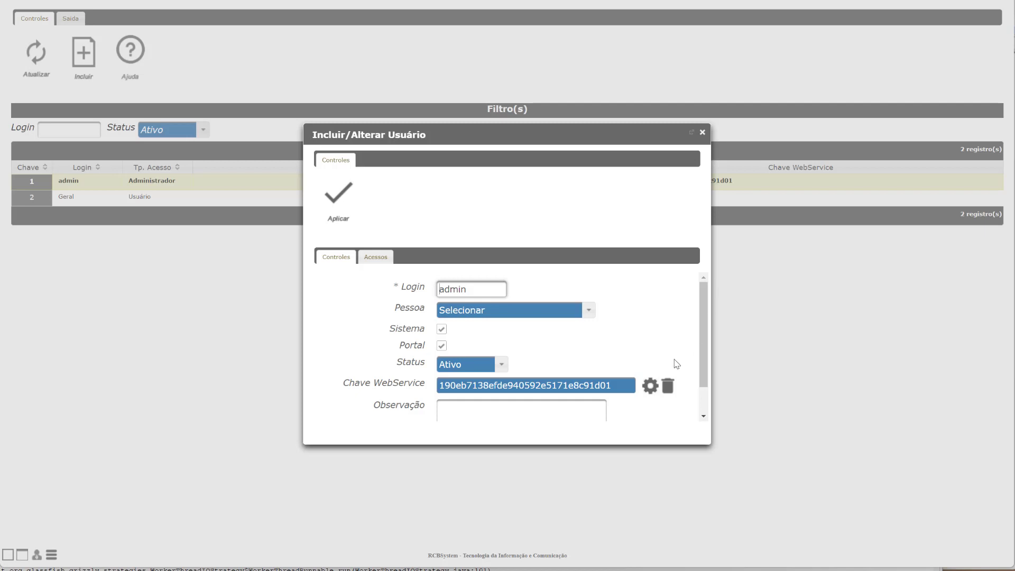
{"action": "left_click_drag", "start_coordinate": [620, 384], "coordinate": [432, 389]}
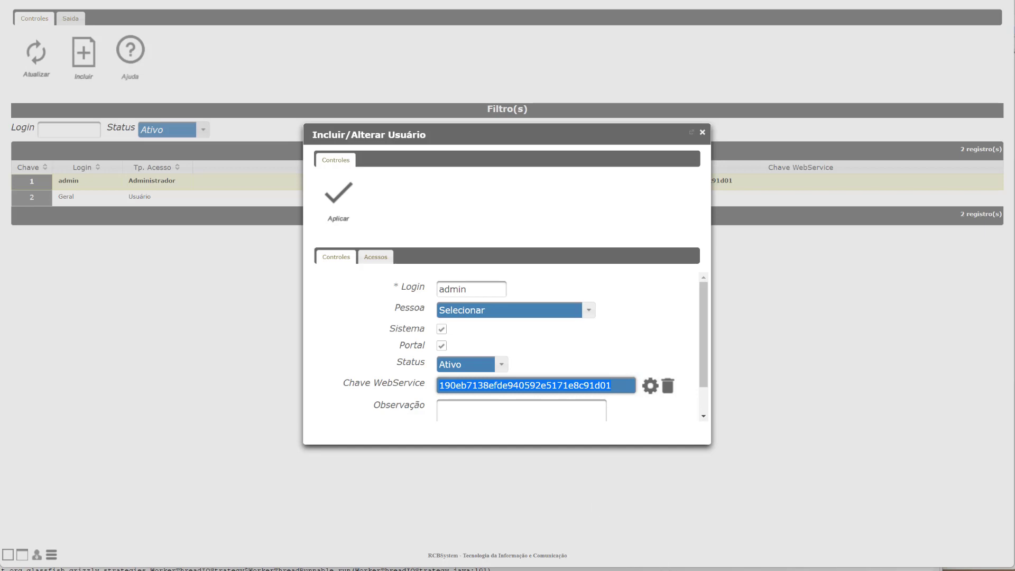
Minimise the webservice browser window and Notepad, and return to the admin user's record.
{"action": "key", "text": "alt+Tab"}
{"action": "key", "text": "alt+Tab"}
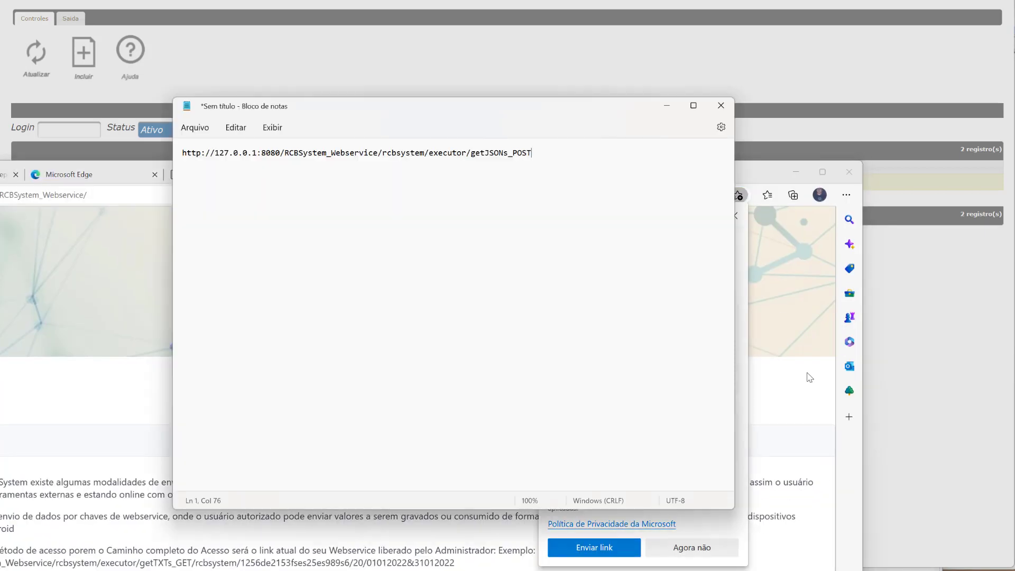
{"action": "left_click", "coordinate": [796, 172]}
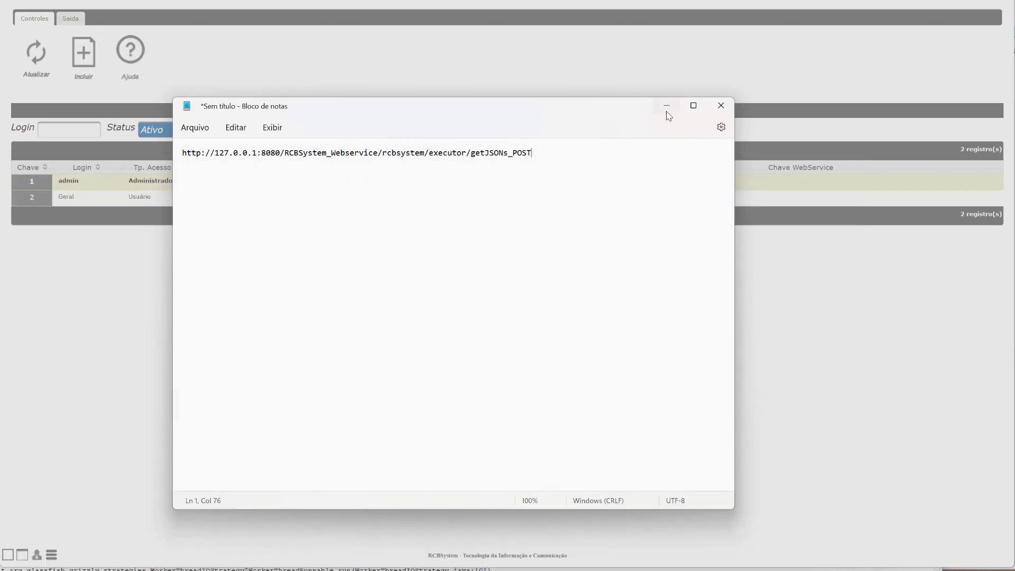
{"action": "left_click", "coordinate": [667, 111]}
{"action": "key", "text": "alt+Tab"}
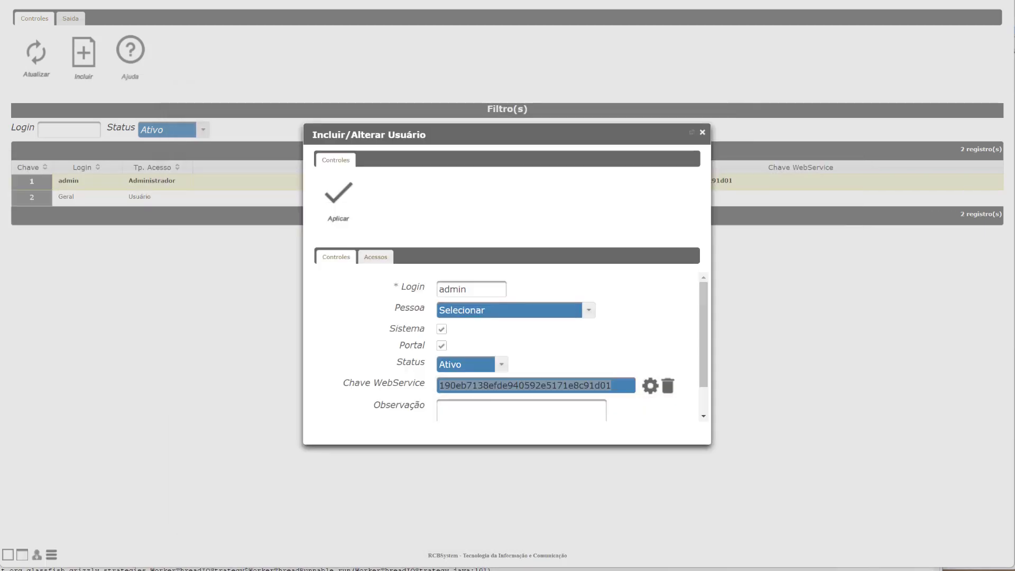
Following the Post method's parameter list on the webservice page, start a request body line in Notepad with the instance rcbsystem.
{"action": "key", "text": "Return"}
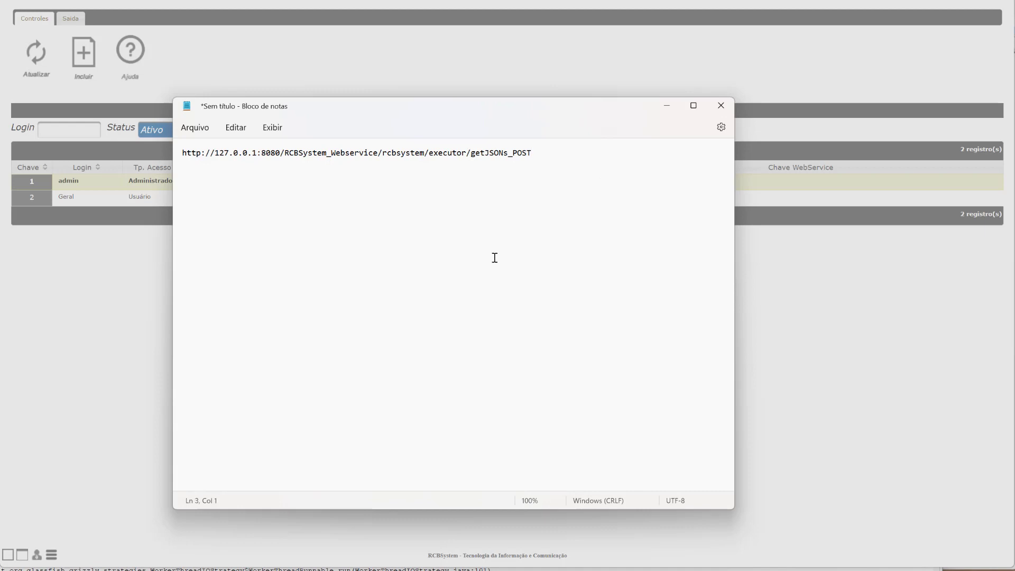
{"action": "key", "text": "alt+Tab"}
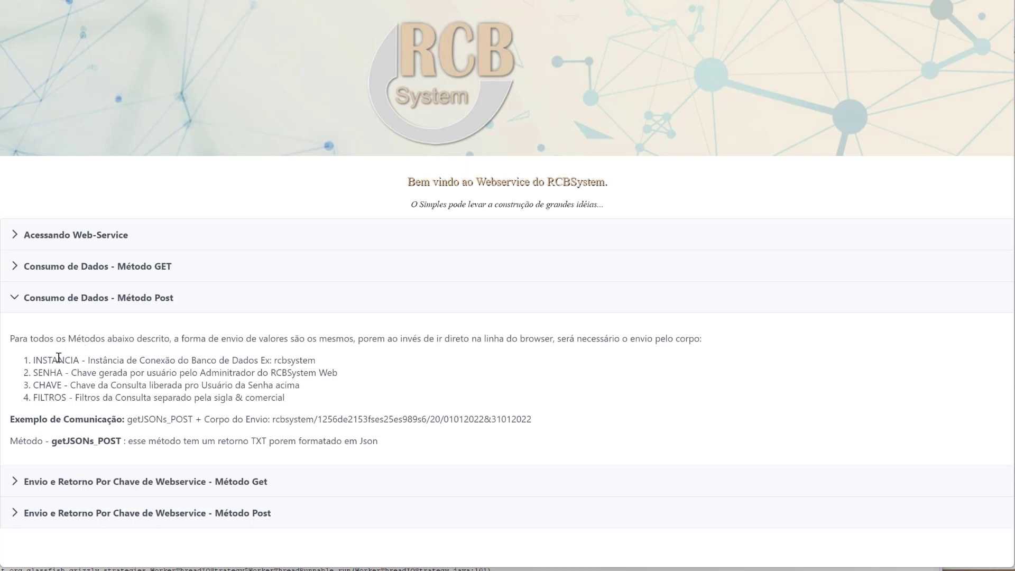
{"action": "left_click_drag", "start_coordinate": [34, 361], "coordinate": [67, 399]}
{"action": "key", "text": "alt+Tab"}
{"action": "left_click_drag", "start_coordinate": [483, 111], "coordinate": [578, 108]}
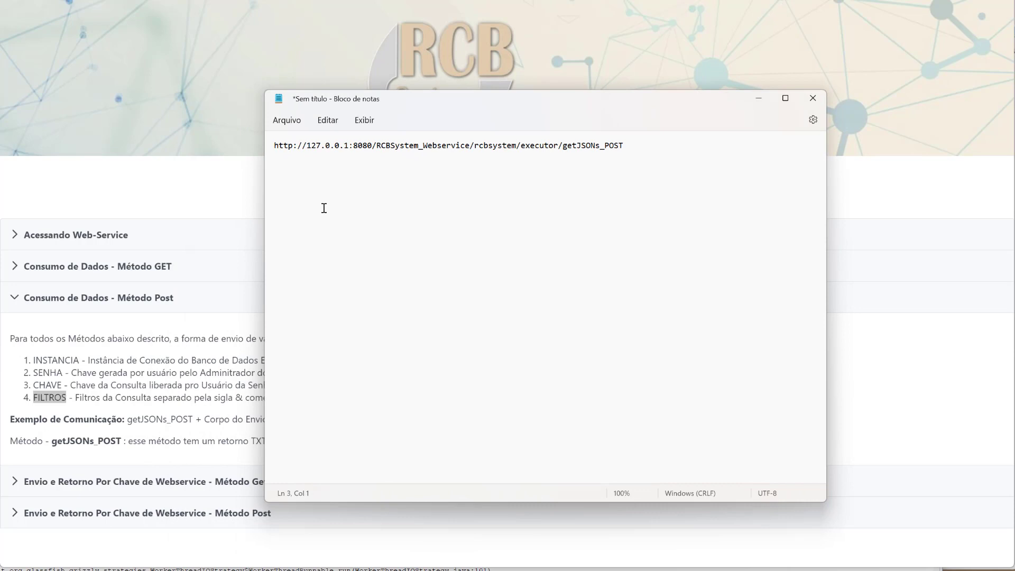
{"action": "type", "text": "cbsystem"}
Append the admin user's webservice key to the Notepad body line, with & before and after it.
{"action": "left_click_drag", "start_coordinate": [519, 96], "coordinate": [724, 77]}
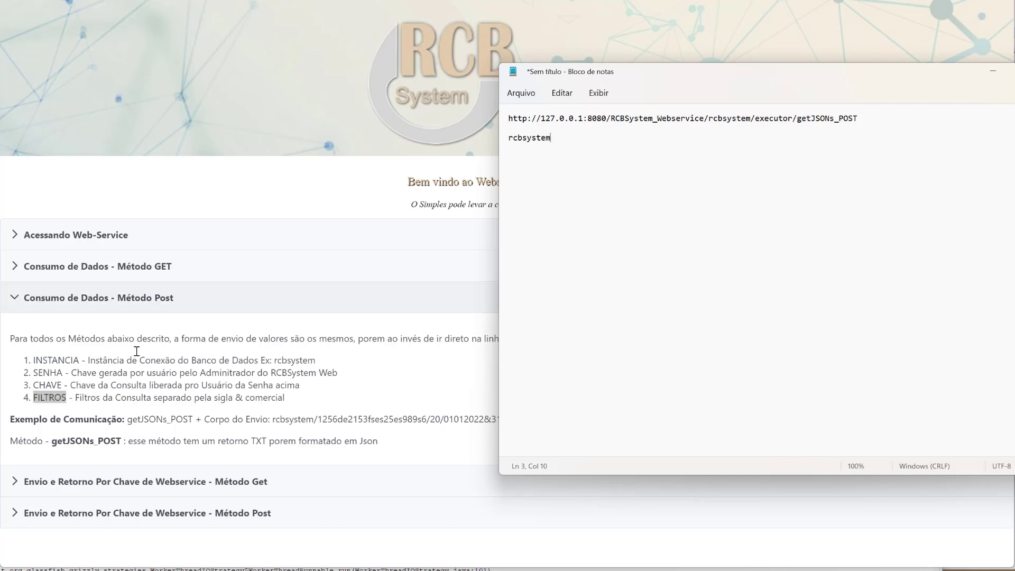
{"action": "left_click_drag", "start_coordinate": [613, 78], "coordinate": [398, 77]}
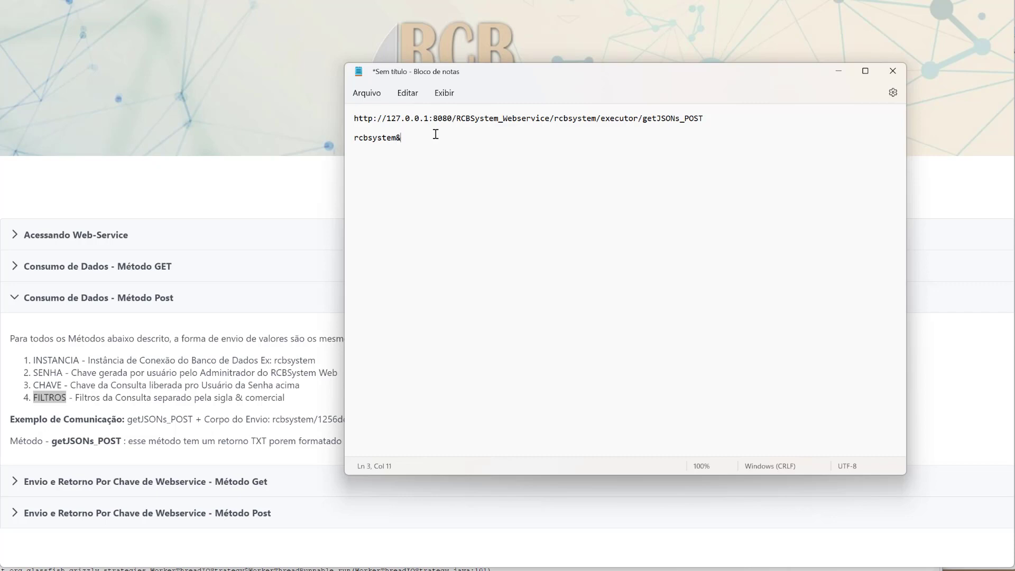
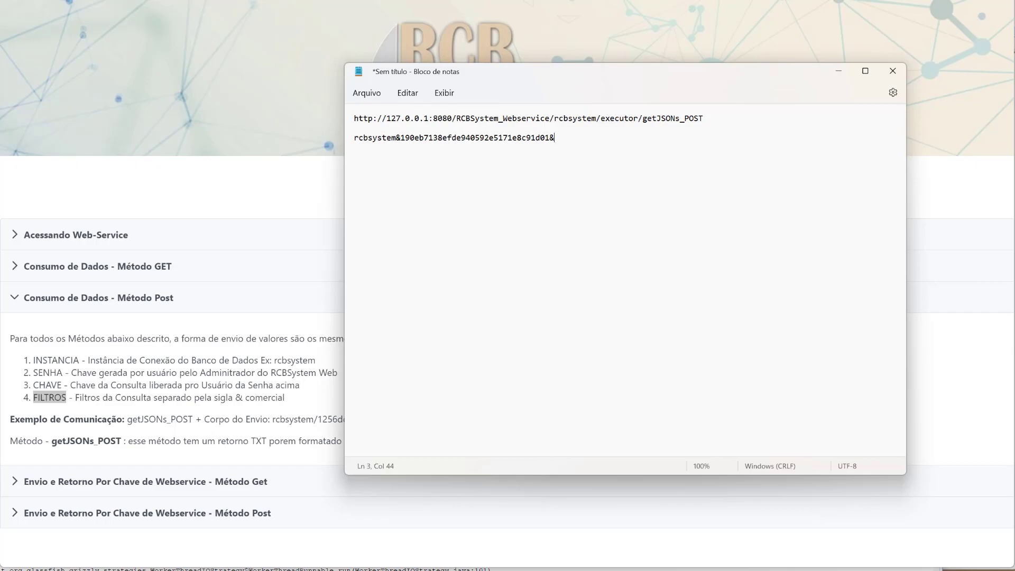
Check the Lista de Insumos query key in RCBSystem and complete the Notepad body line with 81&0.
{"action": "key", "text": "alt+Tab"}
{"action": "key", "text": "ctrl+Tab"}
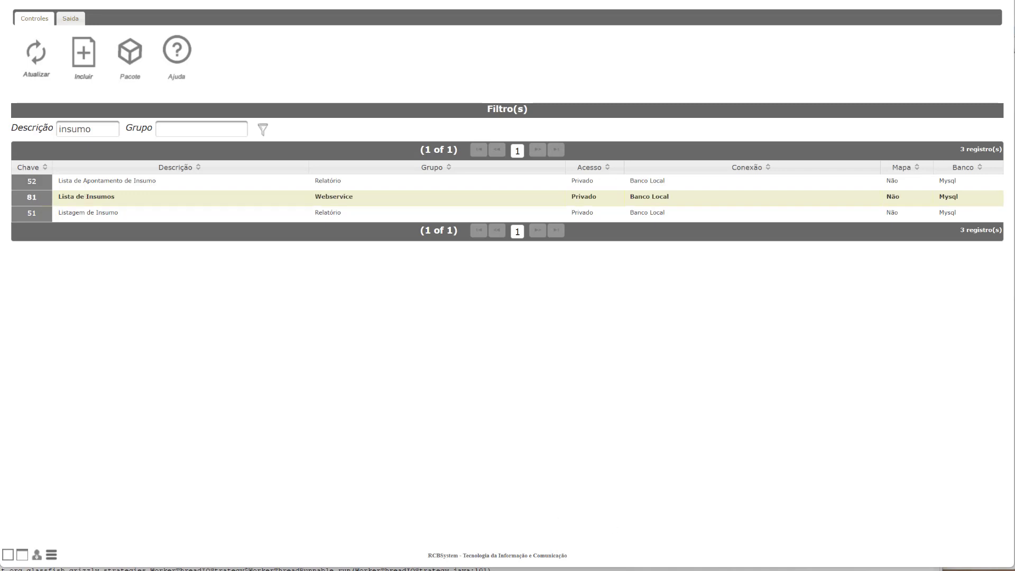
{"action": "key", "text": "alt+Tab"}
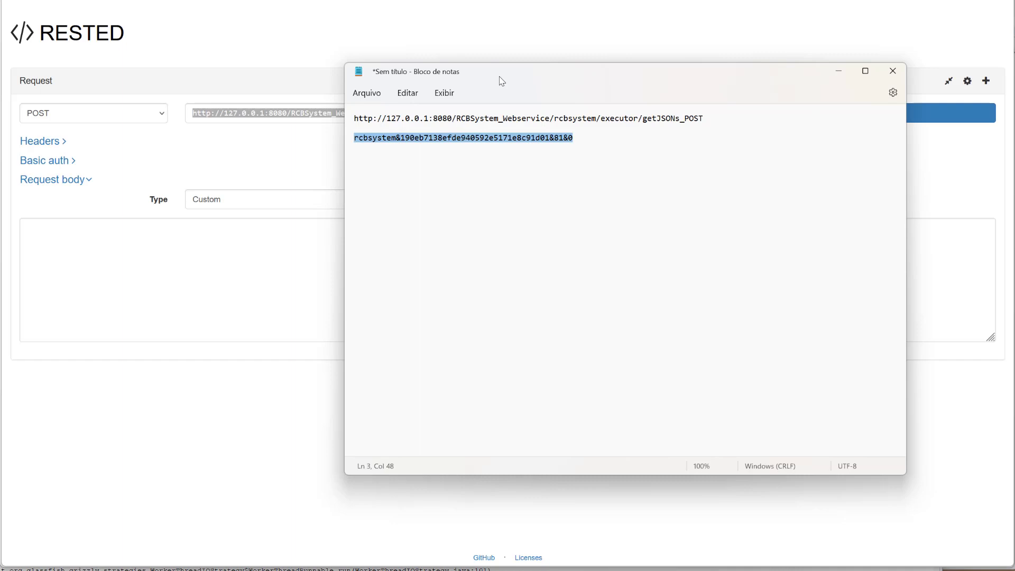
{"action": "left_click_drag", "start_coordinate": [708, 119], "coordinate": [308, 91]}
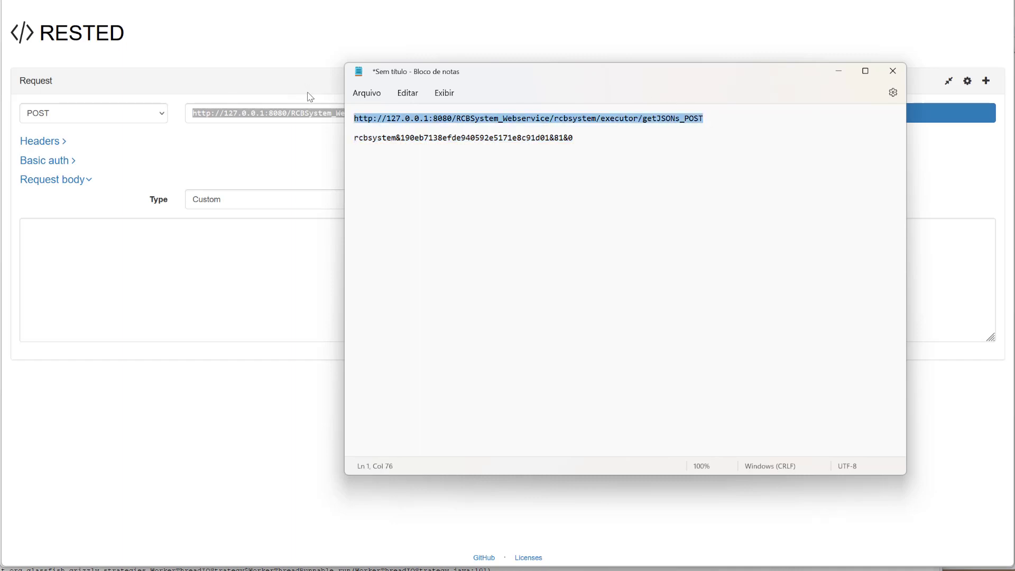
{"action": "left_click", "coordinate": [233, 118]}
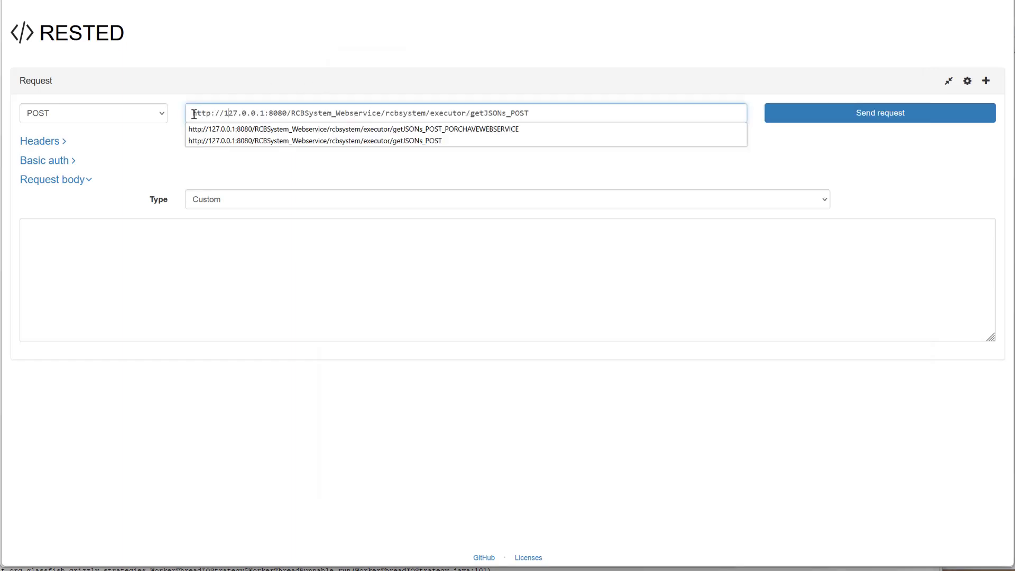
{"action": "left_click_drag", "start_coordinate": [238, 111], "coordinate": [594, 116]}
{"action": "left_click", "coordinate": [587, 117]}
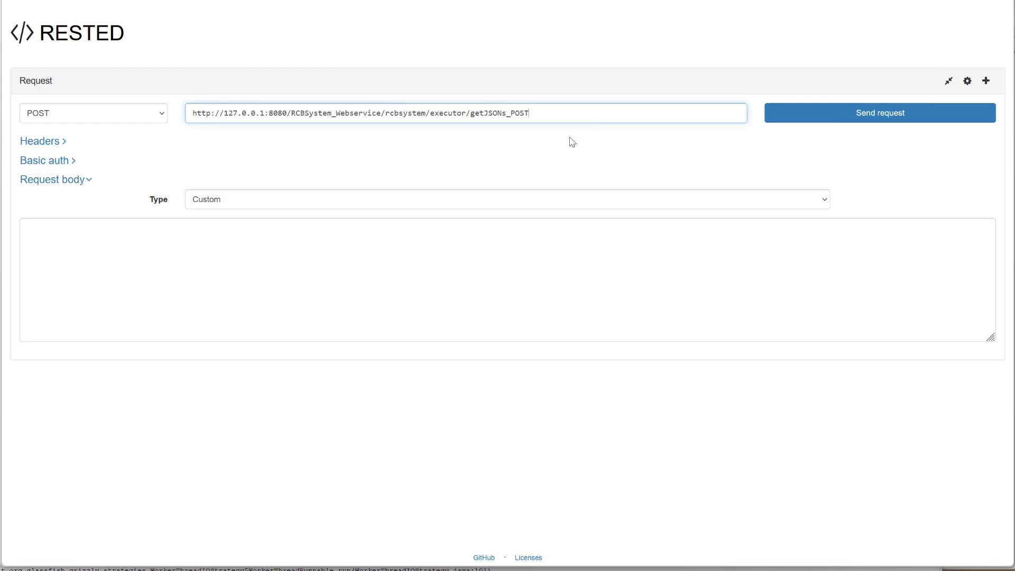
Copy the Notepad body line containing the webservice key into the RESTED request body and send the request.
{"action": "left_click", "coordinate": [70, 251]}
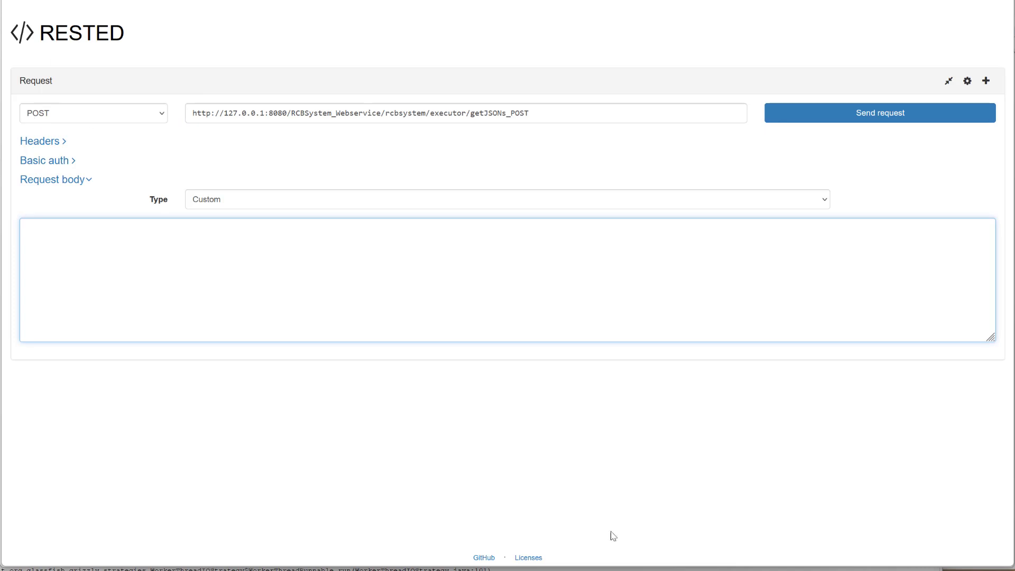
{"action": "key", "text": "alt+Tab"}
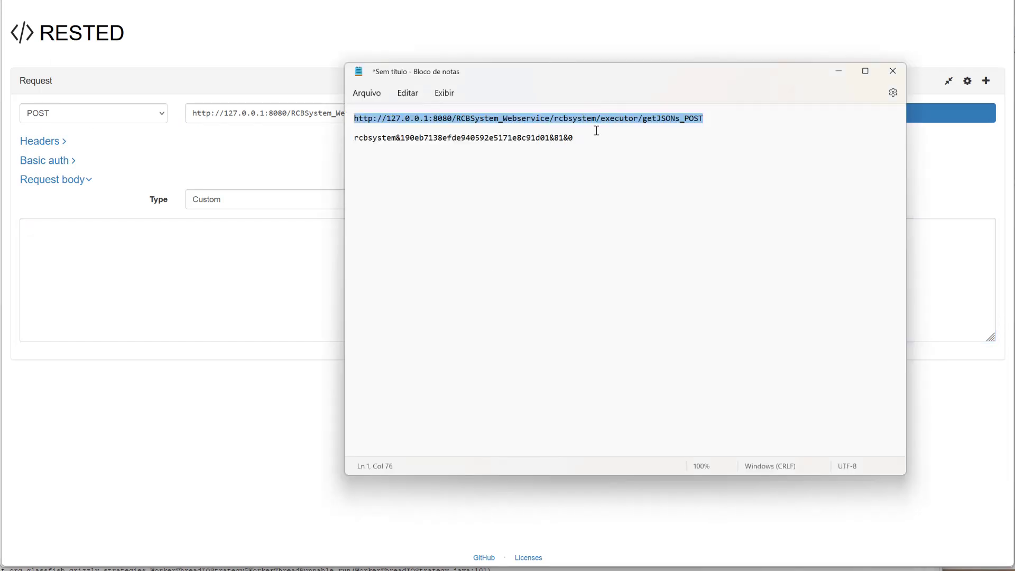
{"action": "left_click_drag", "start_coordinate": [574, 138], "coordinate": [360, 136]}
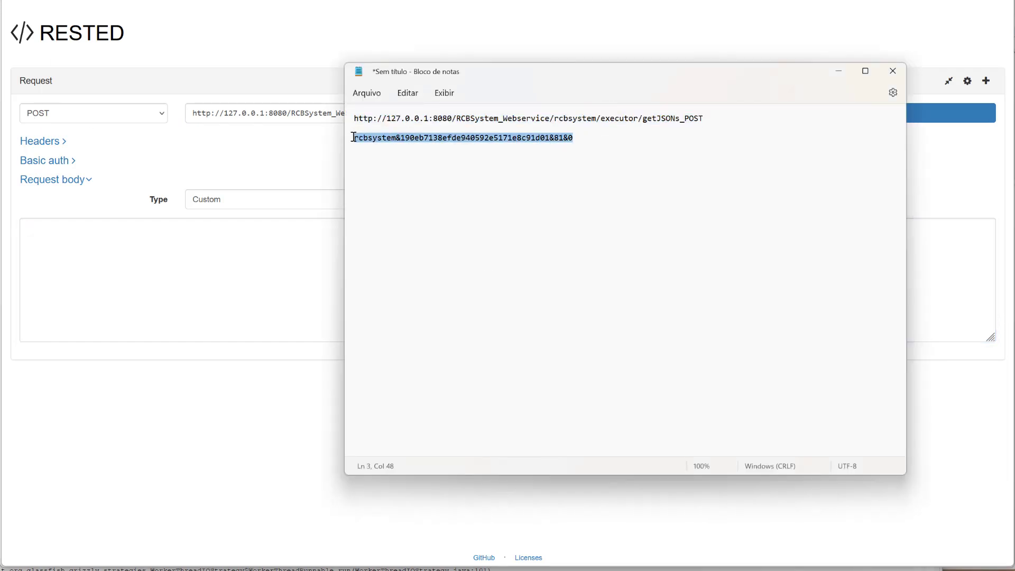
{"action": "left_click", "coordinate": [164, 265]}
{"action": "key", "text": "ctrl+v"}
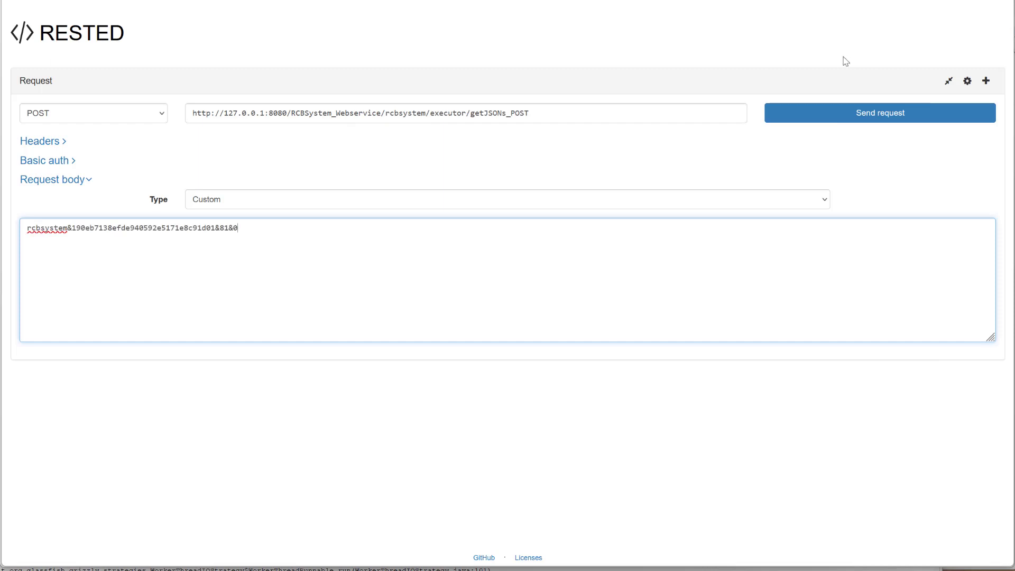
{"action": "left_click", "coordinate": [855, 117]}
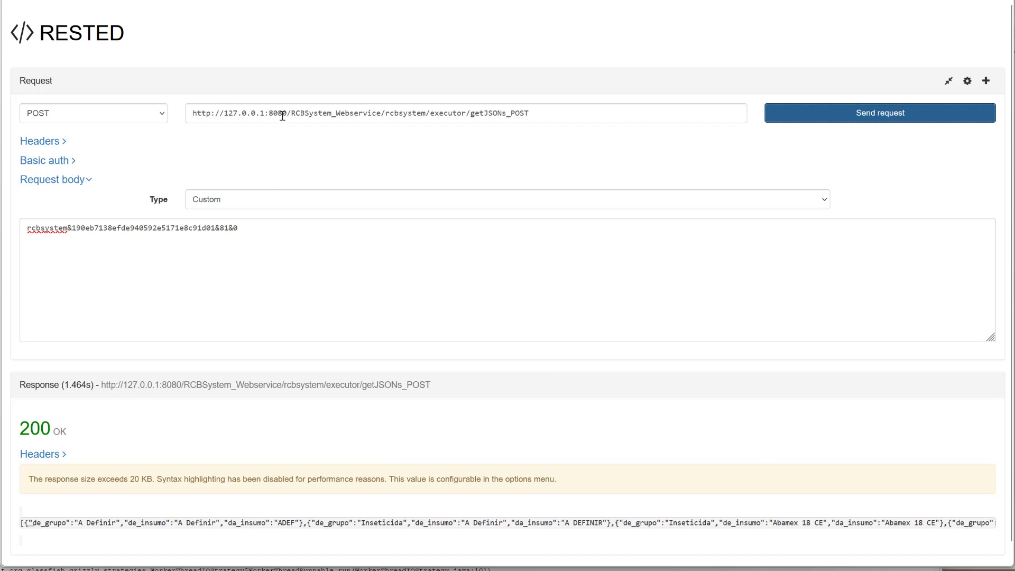
Copy the request address from RESTED and start a new JSON File data adapter in Jaspersoft Studio.
{"action": "left_click_drag", "start_coordinate": [539, 120], "coordinate": [173, 115]}
{"action": "key", "text": "ctrl+c"}
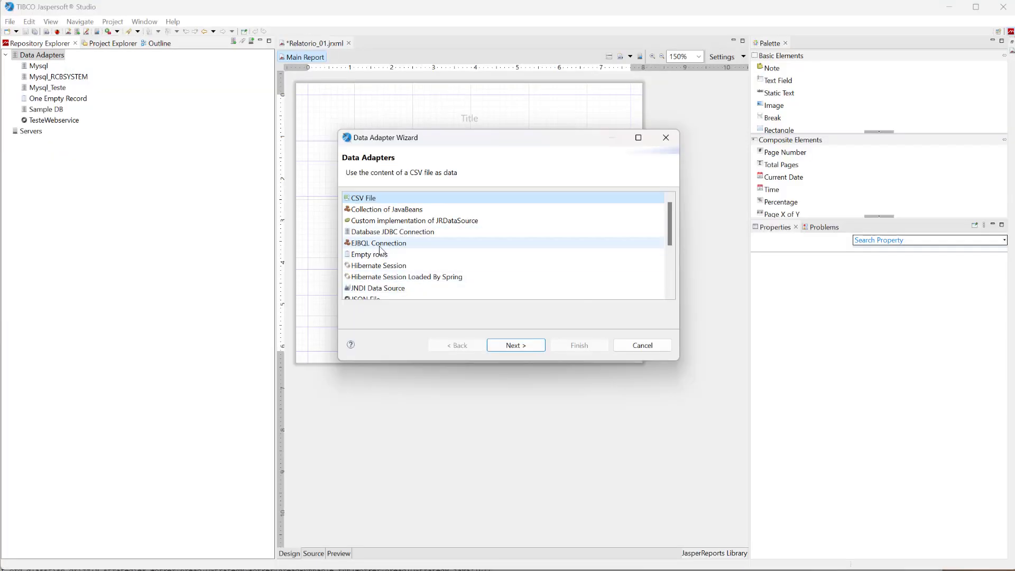
{"action": "scroll", "coordinate": [371, 267], "scroll_direction": "down", "scroll_amount": 1}
{"action": "left_click", "coordinate": [370, 267]}
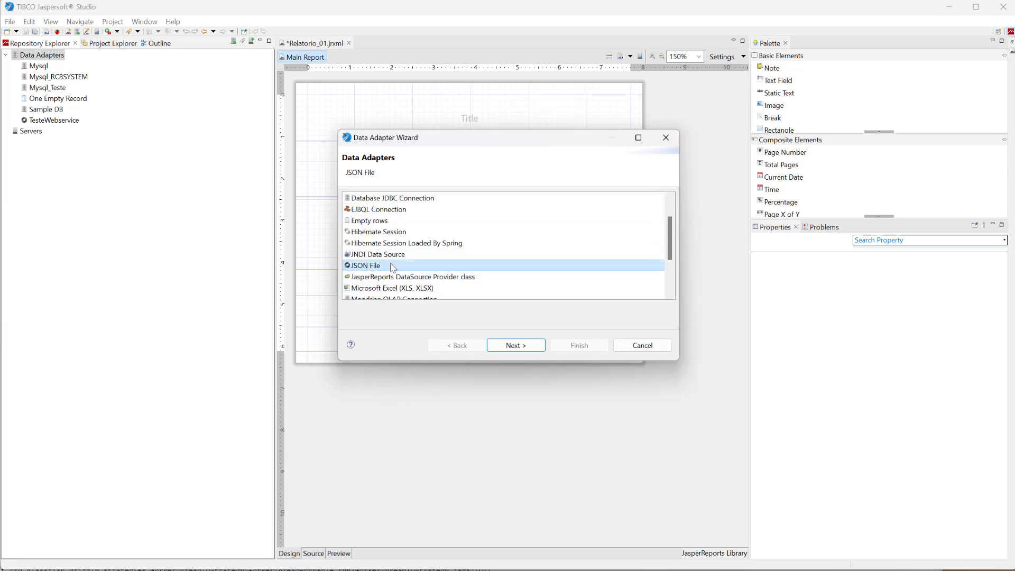
{"action": "left_click", "coordinate": [512, 346]}
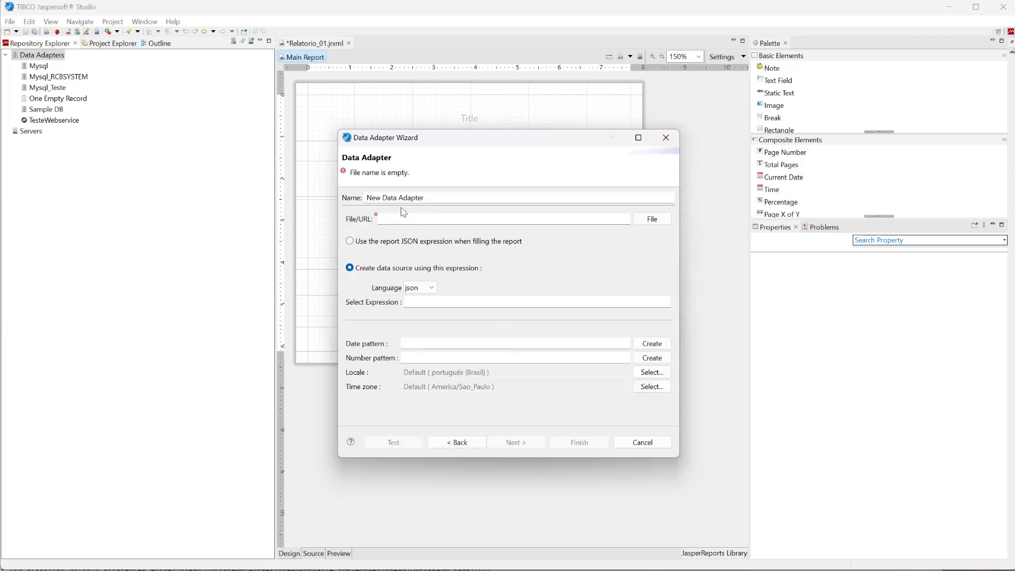
Name the adapter JSONTESTE, paste the getJSONs_POST address as its File/URL, and use the report JSON expression when filling the report.
{"action": "left_click_drag", "start_coordinate": [433, 197], "coordinate": [331, 198]}
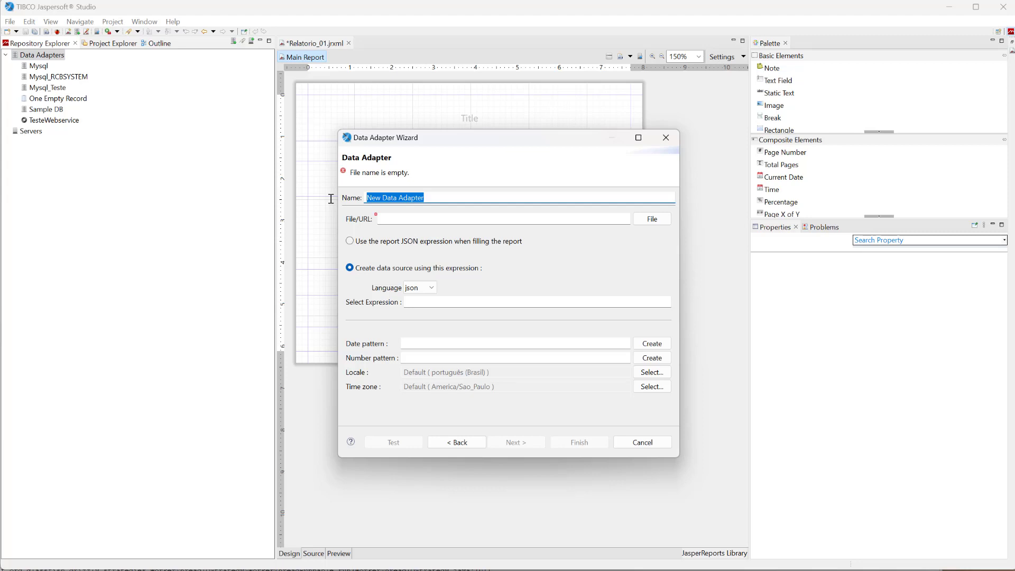
{"action": "type", "text": "js"}
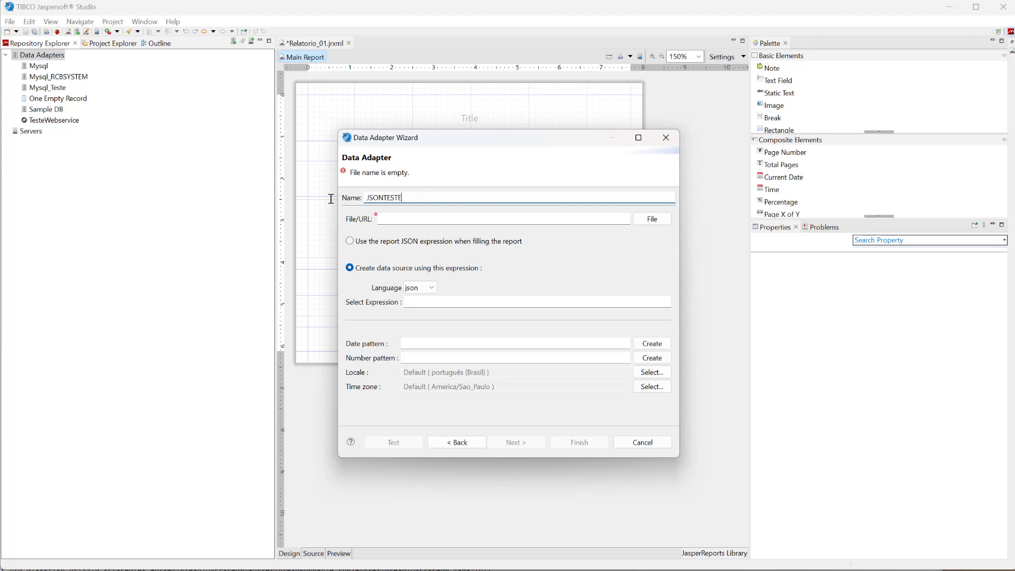
{"action": "left_click", "coordinate": [413, 218]}
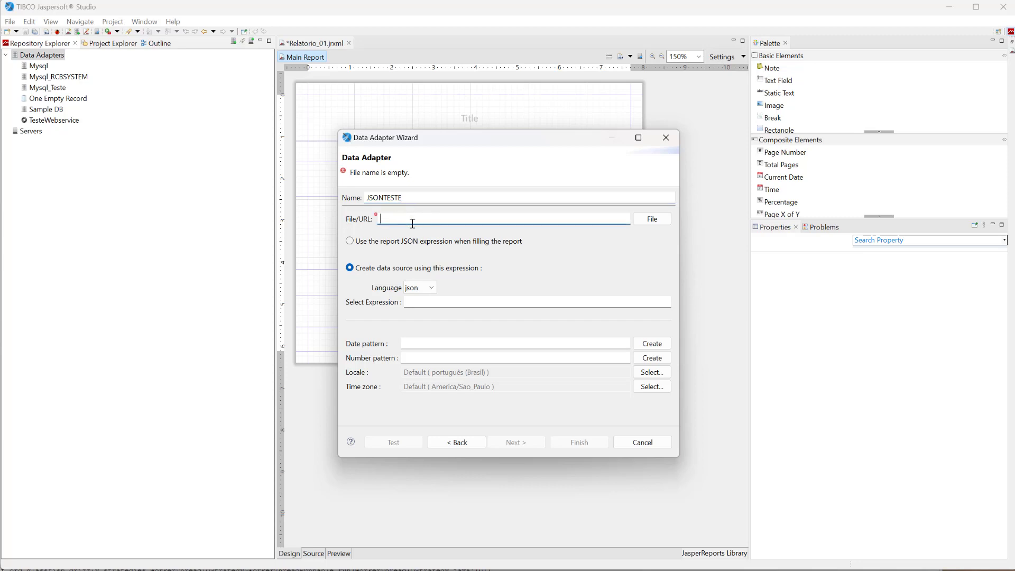
{"action": "key", "text": "ctrl+v"}
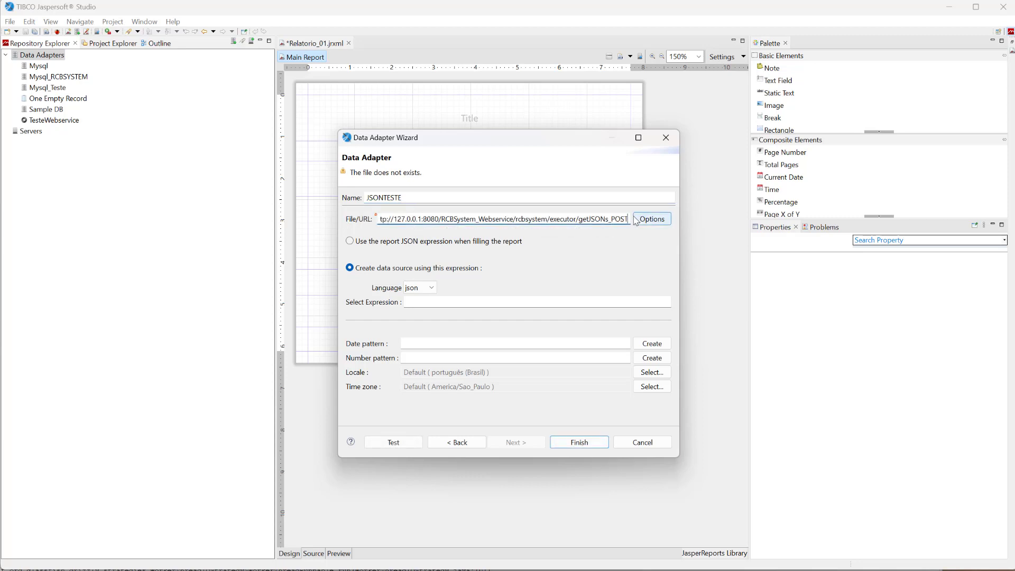
{"action": "left_click", "coordinate": [351, 243]}
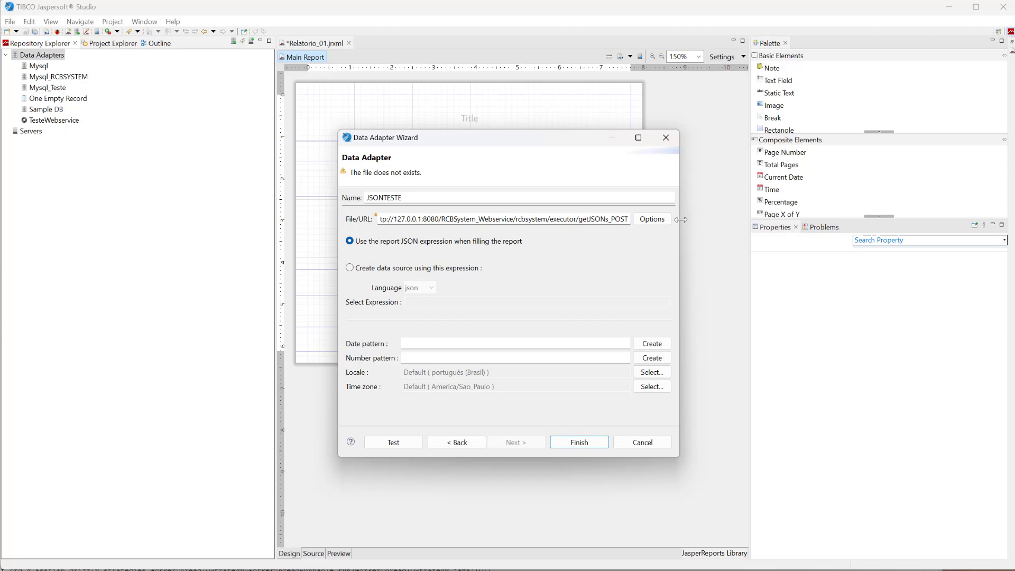
Set the adapter's HTTP request type to POST and enable Free text in BODY for its POST parameters.
{"action": "left_click", "coordinate": [656, 223]}
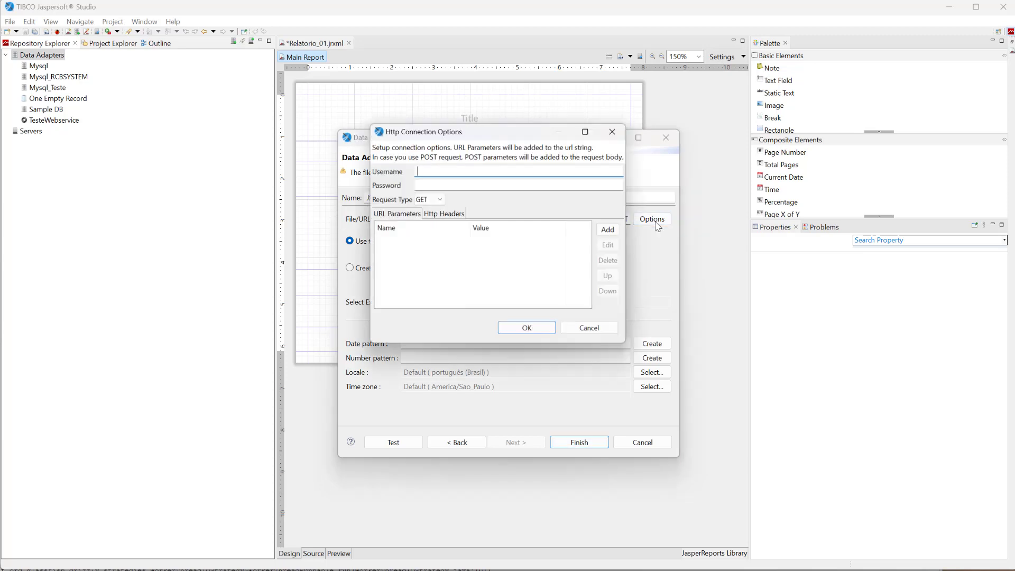
{"action": "left_click", "coordinate": [430, 199]}
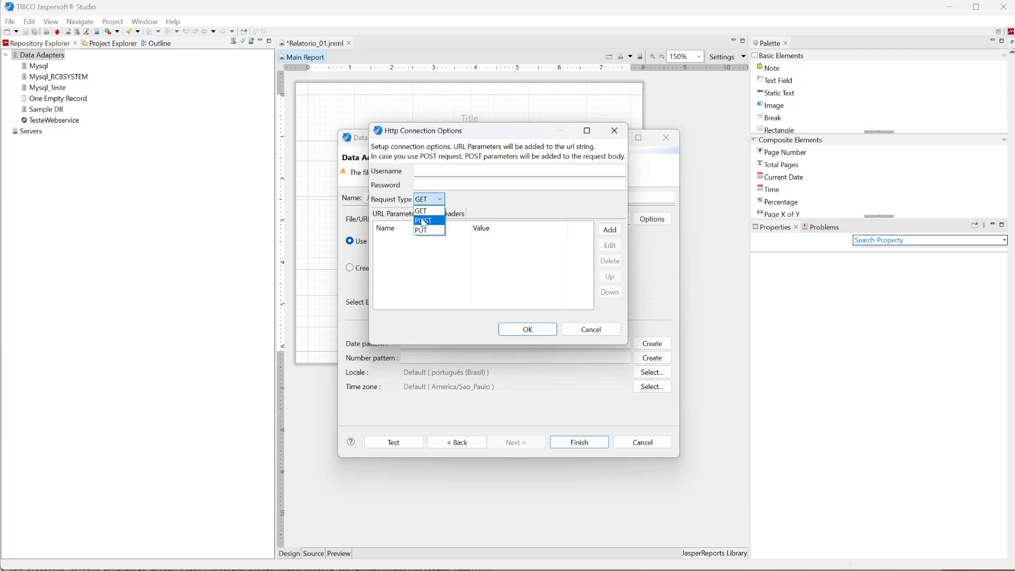
{"action": "left_click", "coordinate": [424, 217]}
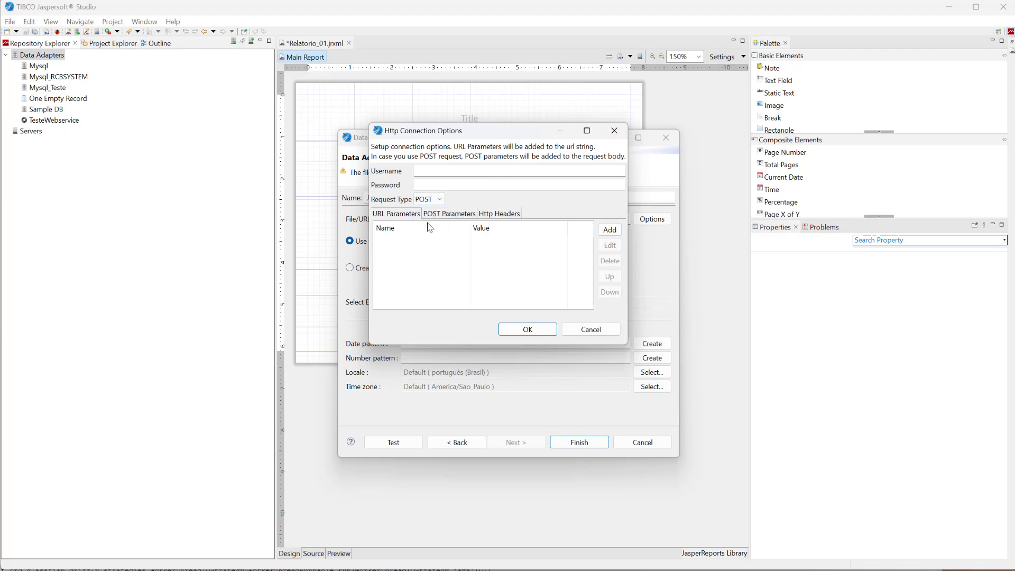
{"action": "left_click", "coordinate": [440, 215]}
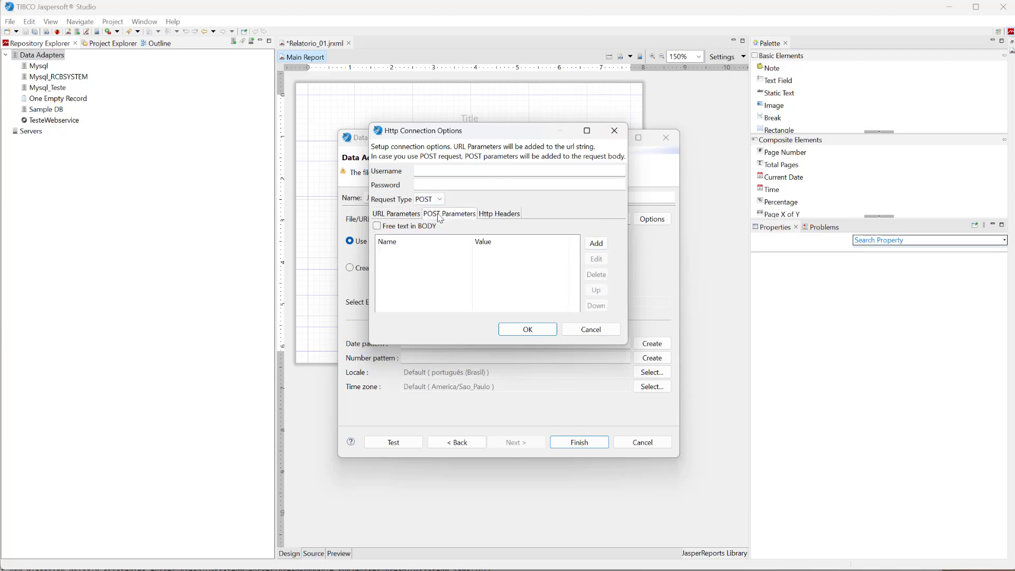
{"action": "left_click", "coordinate": [377, 226]}
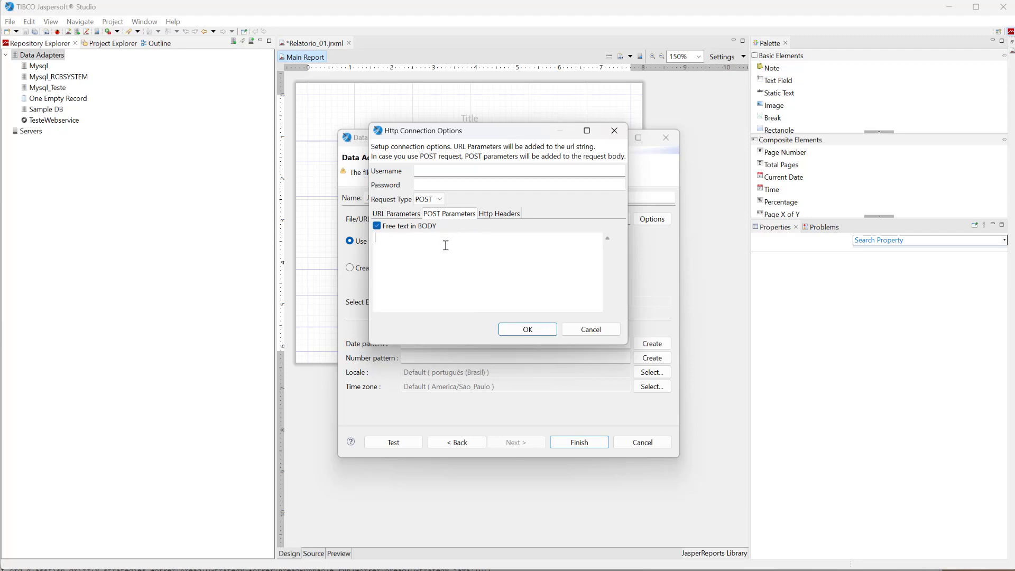
Copy the body line with the webservice key from Notepad into the adapter's POST body and accept the HTTP connection options.
{"action": "key", "text": "alt+Tab"}
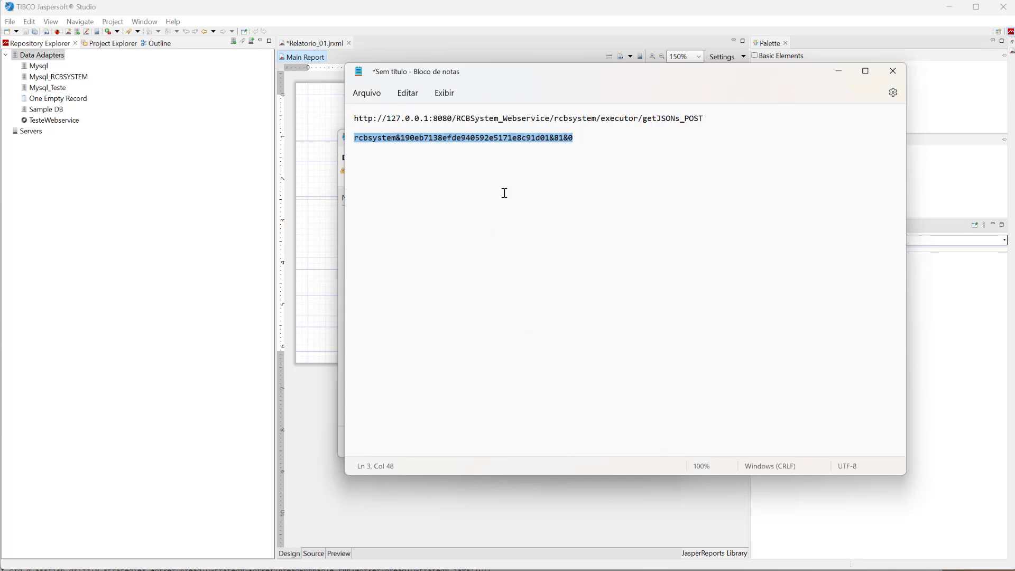
{"action": "left_click", "coordinate": [503, 149]}
{"action": "left_click_drag", "start_coordinate": [576, 141], "coordinate": [317, 136]}
{"action": "left_click", "coordinate": [839, 71]}
{"action": "left_click", "coordinate": [428, 239]}
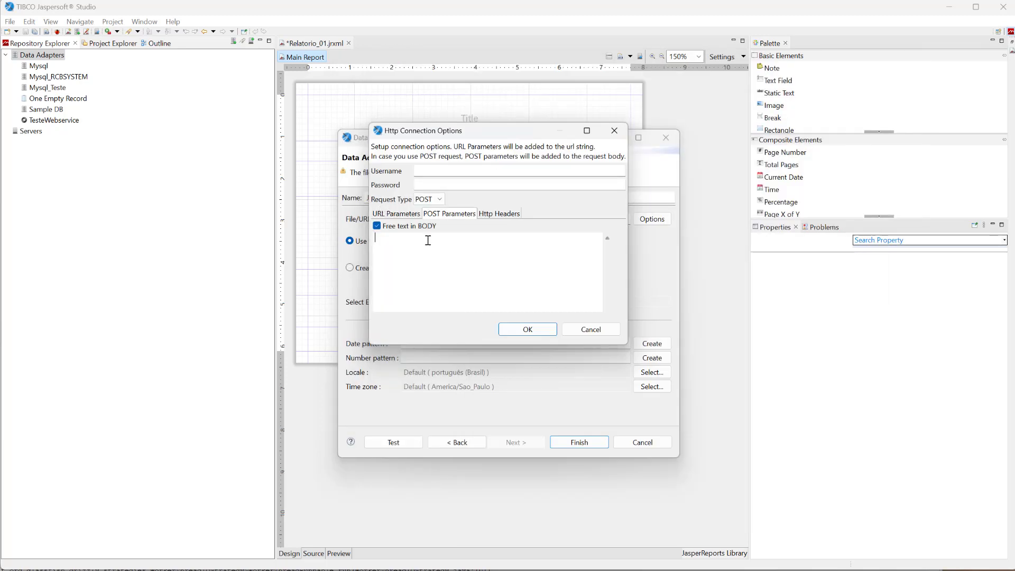
{"action": "key", "text": "ctrl+v"}
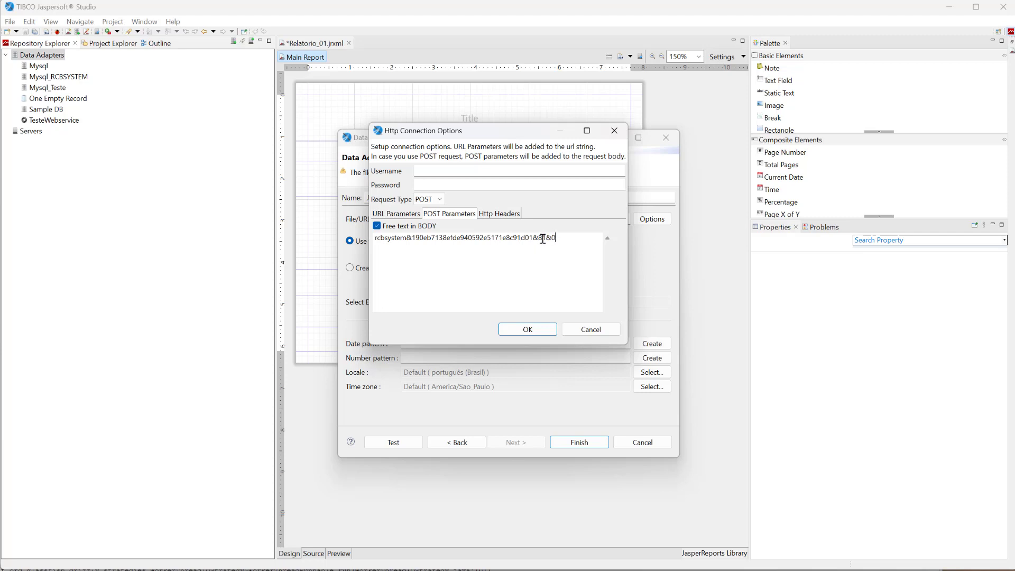
{"action": "left_click", "coordinate": [527, 329]}
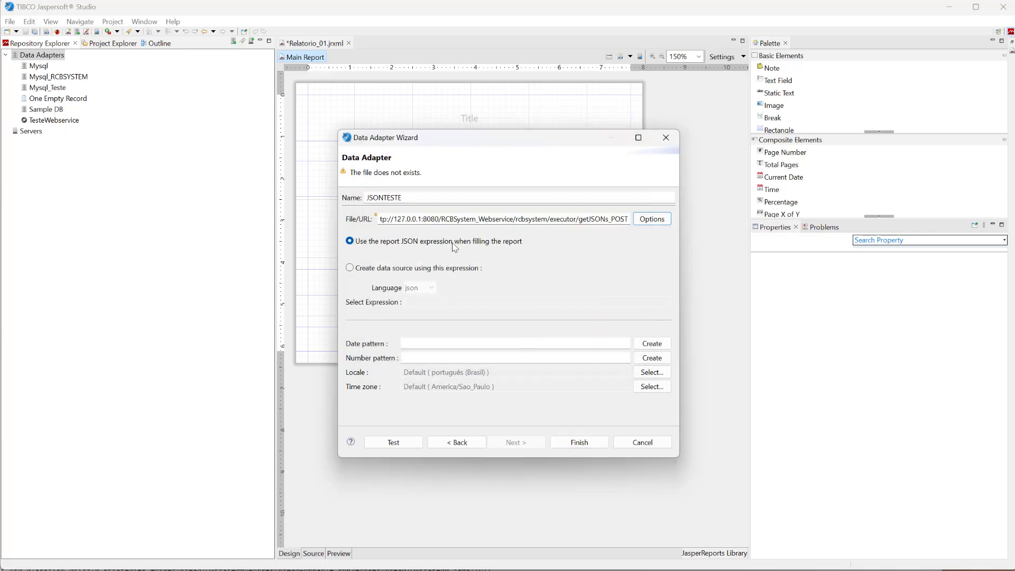
Test the JSONTESTE data adapter's connection and finish creating the adapter.
{"action": "left_click", "coordinate": [403, 446]}
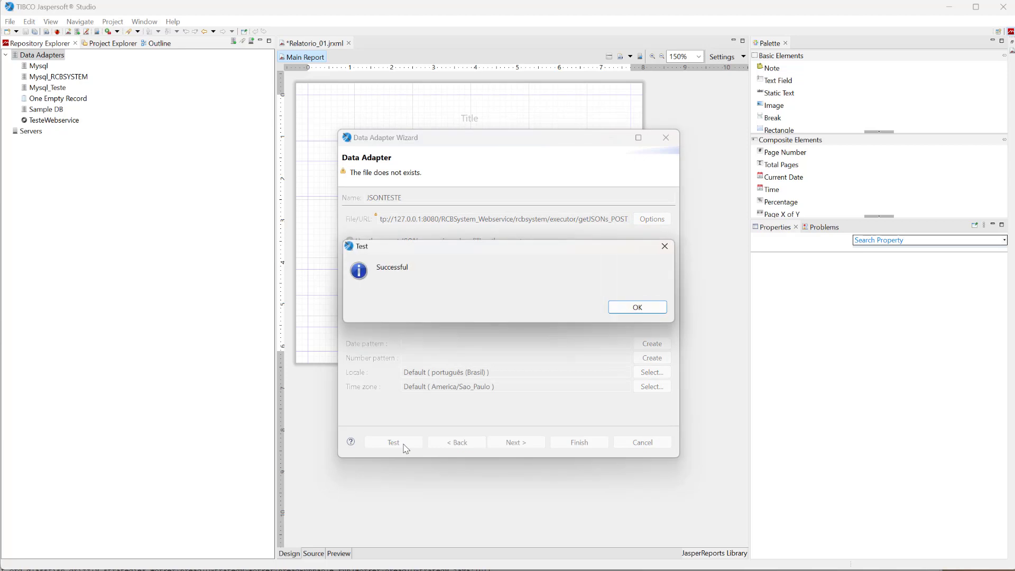
{"action": "left_click", "coordinate": [628, 308]}
{"action": "left_click", "coordinate": [590, 443]}
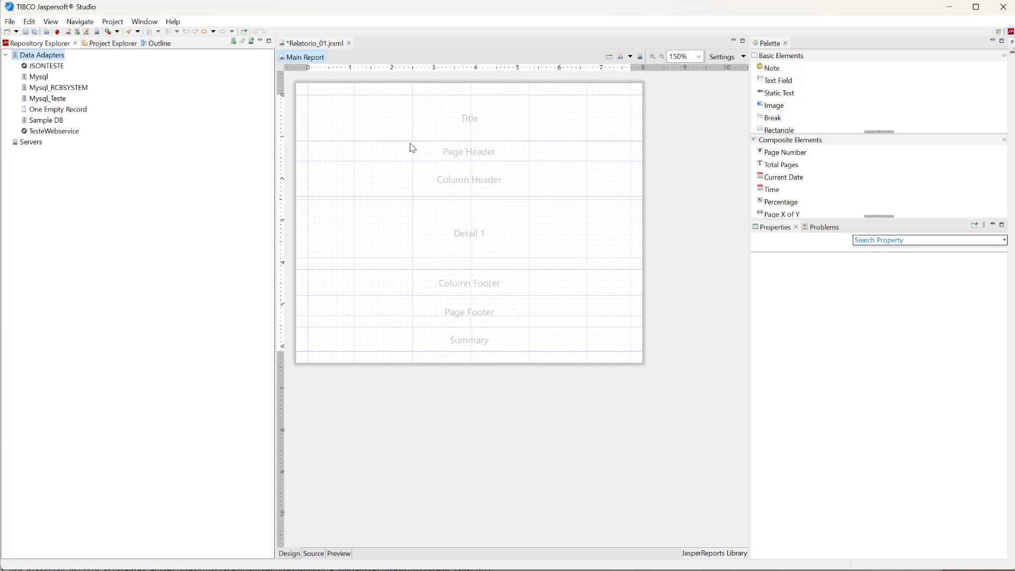
Switch the main report's dataset to the JSONTESTE data adapter and set its query language to JSON.
{"action": "left_click", "coordinate": [105, 44]}
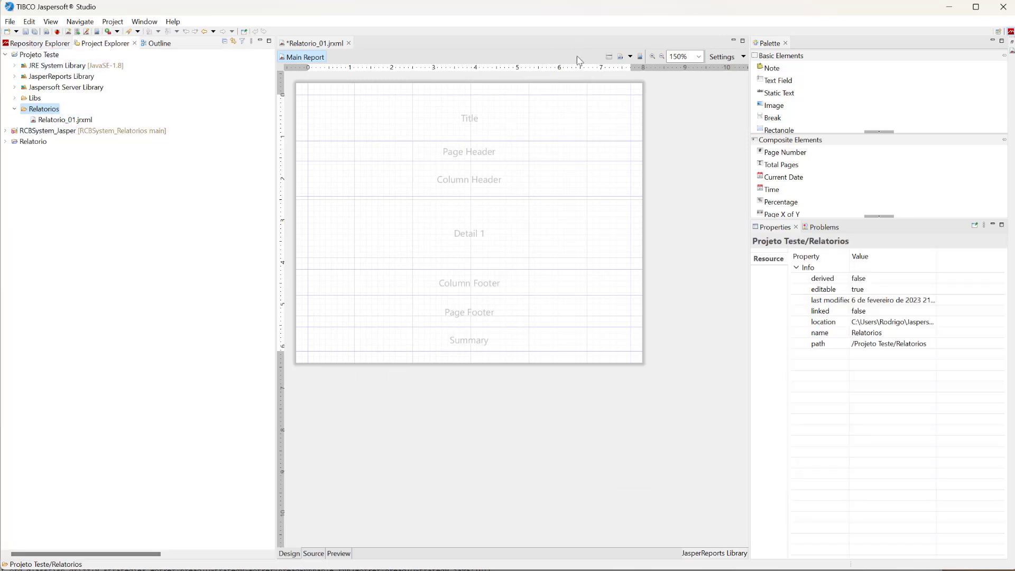
{"action": "left_click", "coordinate": [610, 58]}
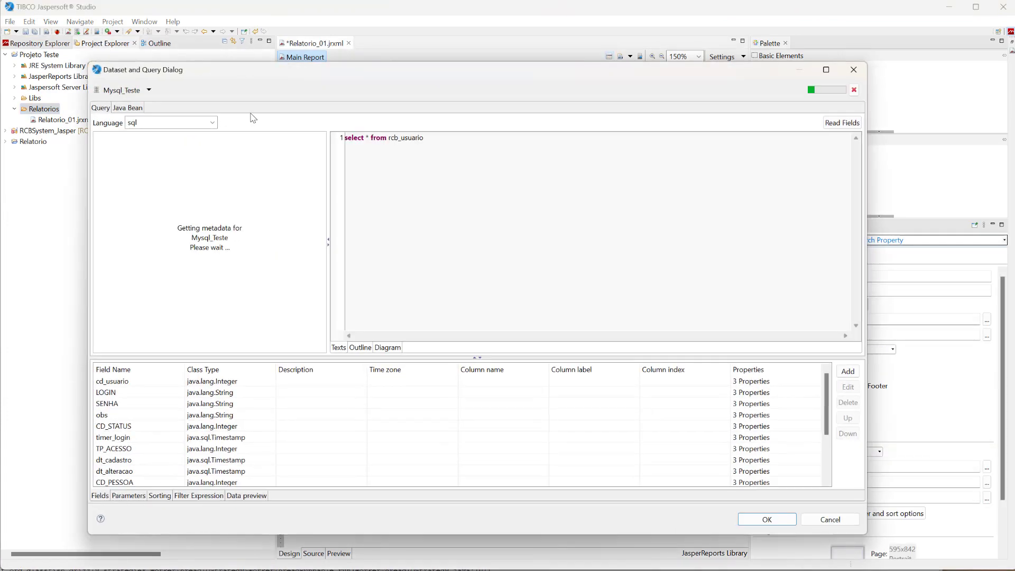
{"action": "left_click", "coordinate": [149, 90]}
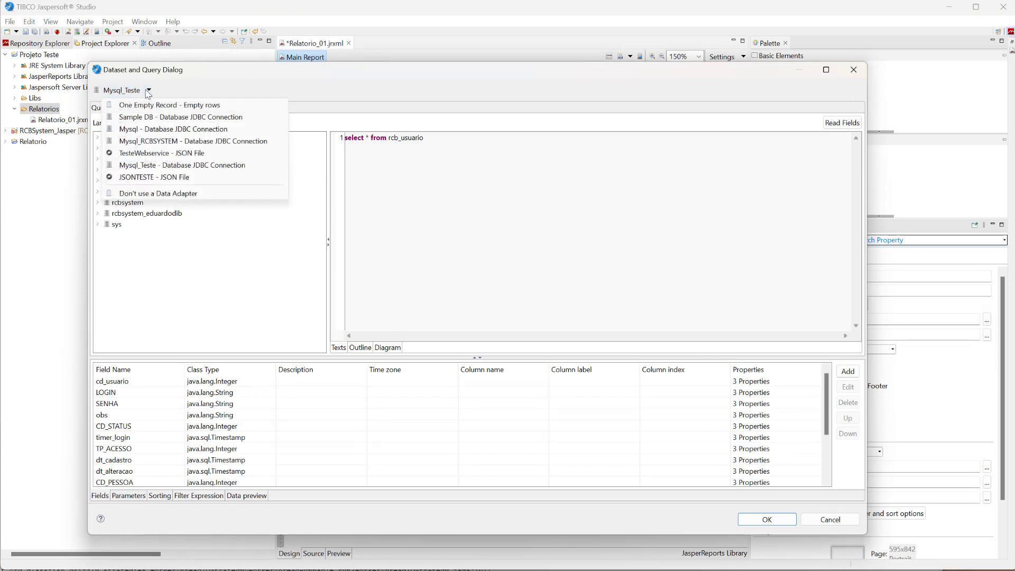
{"action": "left_click", "coordinate": [181, 178]}
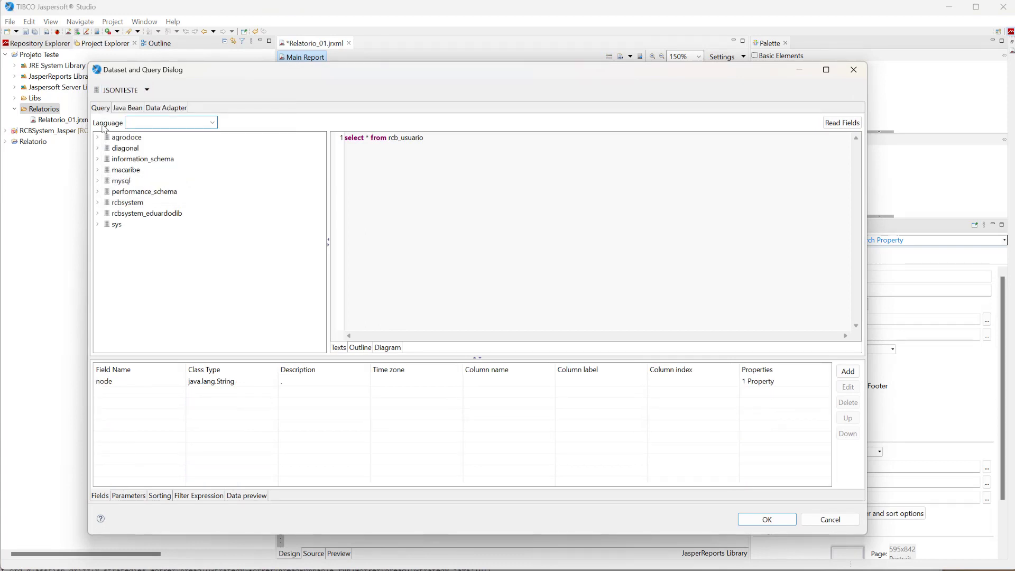
{"action": "left_click", "coordinate": [213, 123]}
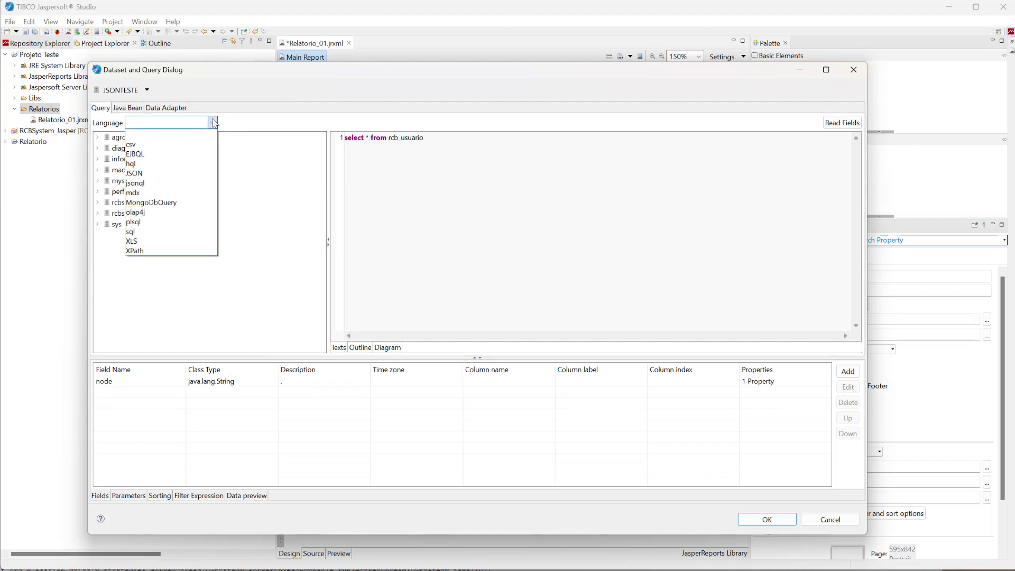
{"action": "left_click", "coordinate": [136, 173]}
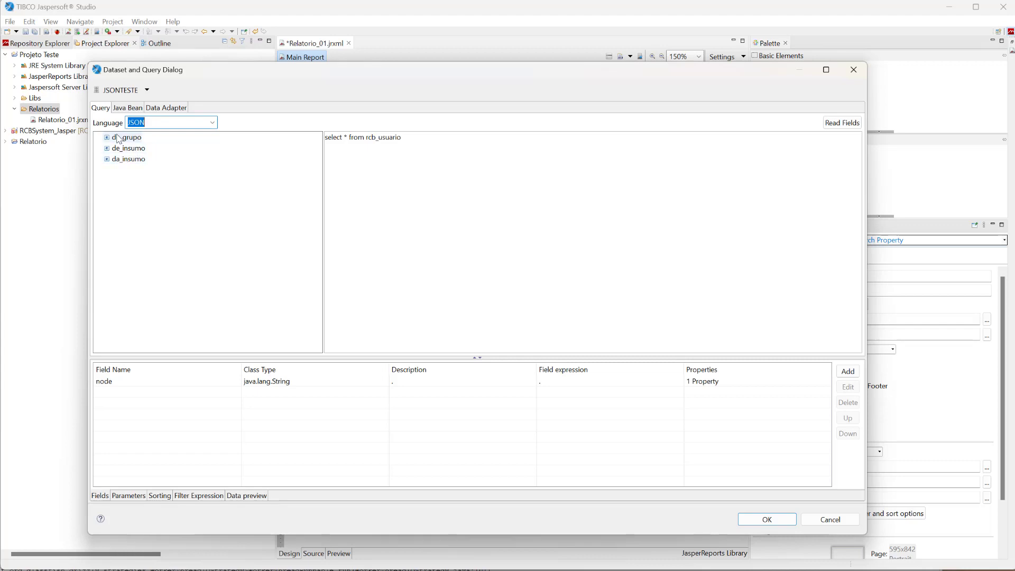
Clear the leftover SQL query text from the dataset and read the fields from the JSON source.
{"action": "left_click_drag", "start_coordinate": [401, 138], "coordinate": [311, 140]}
{"action": "key", "text": "Delete"}
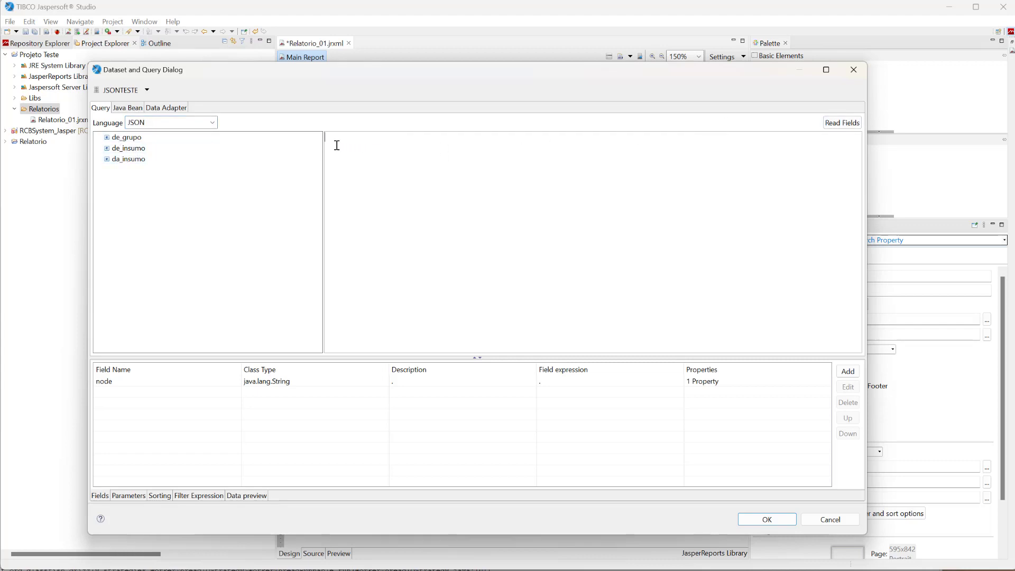
{"action": "left_click", "coordinate": [846, 123]}
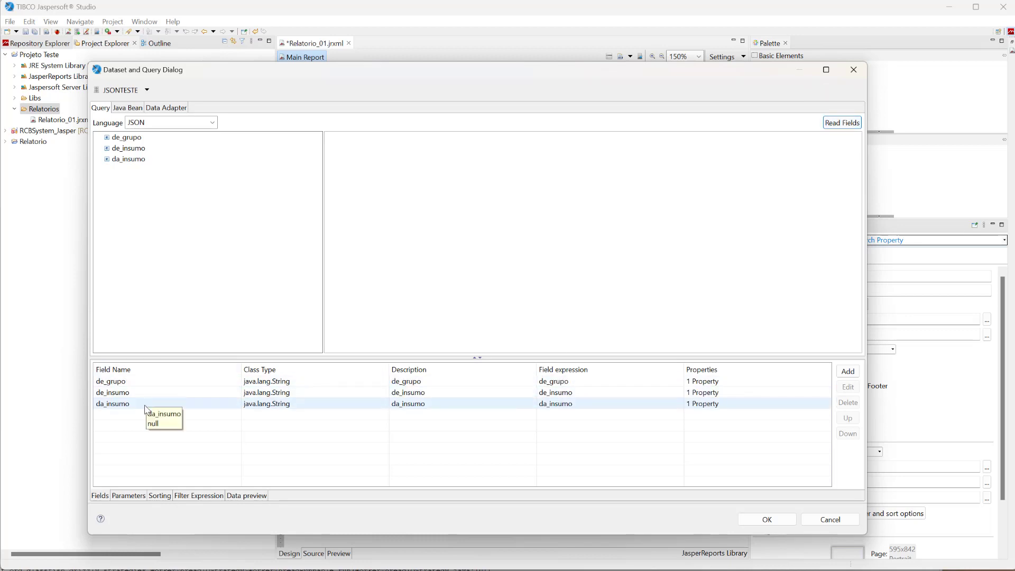
Preview the first 10 records of the JSON data and accept the dataset and query settings.
{"action": "left_click", "coordinate": [247, 496]}
{"action": "left_click", "coordinate": [138, 371]}
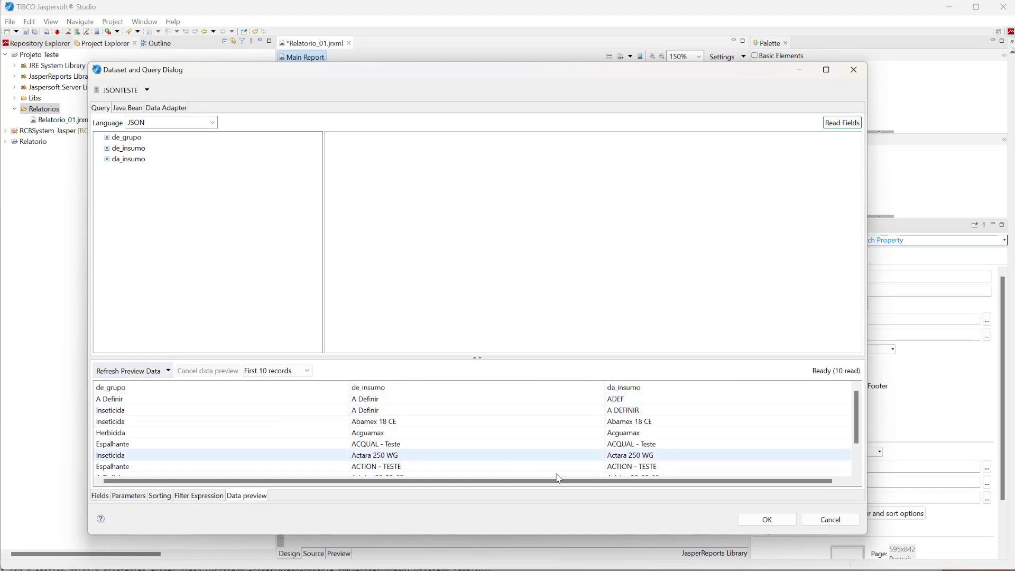
{"action": "left_click", "coordinate": [767, 519]}
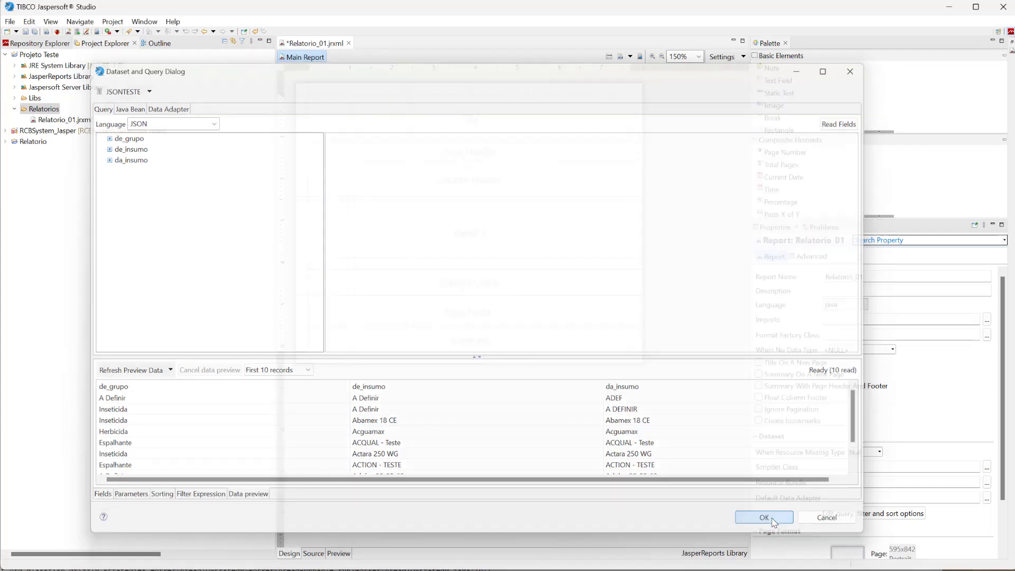
Place the de_grupo and de_insumo fields side by side in the Page Header band, each with No Calculation Function.
{"action": "left_click", "coordinate": [157, 46]}
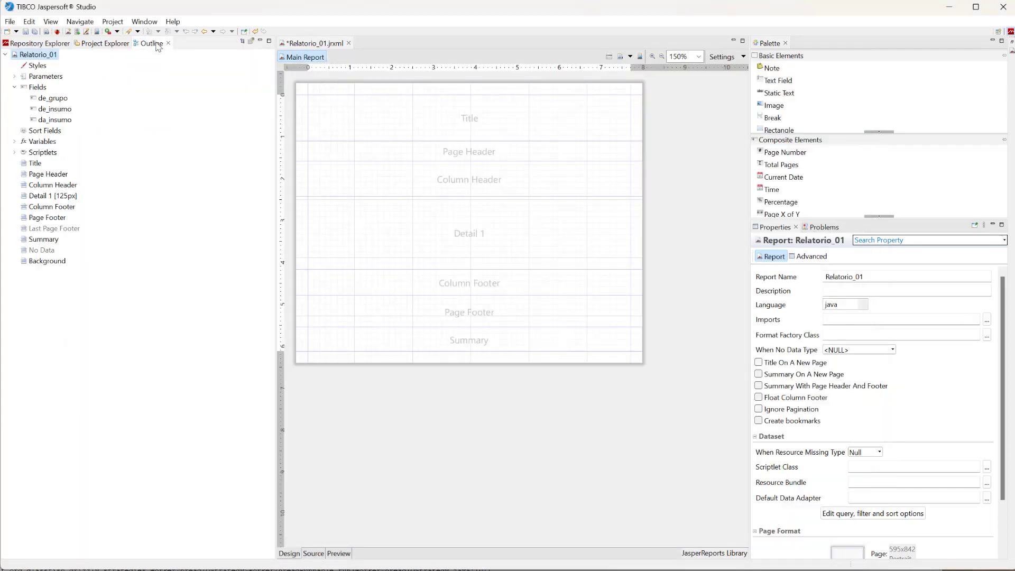
{"action": "left_click_drag", "start_coordinate": [48, 97], "coordinate": [381, 158]}
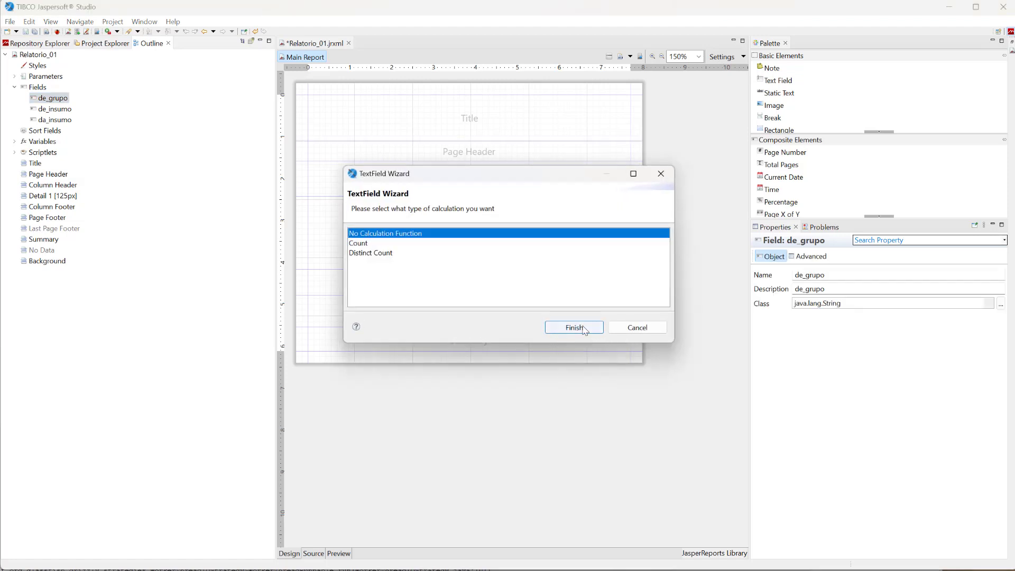
{"action": "left_click", "coordinate": [582, 328]}
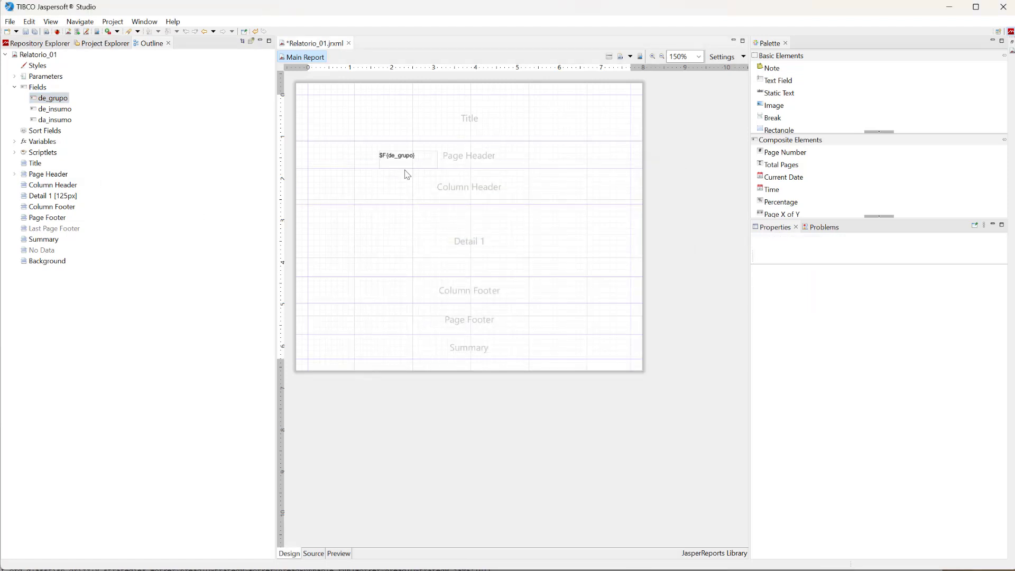
{"action": "left_click_drag", "start_coordinate": [52, 112], "coordinate": [515, 164]}
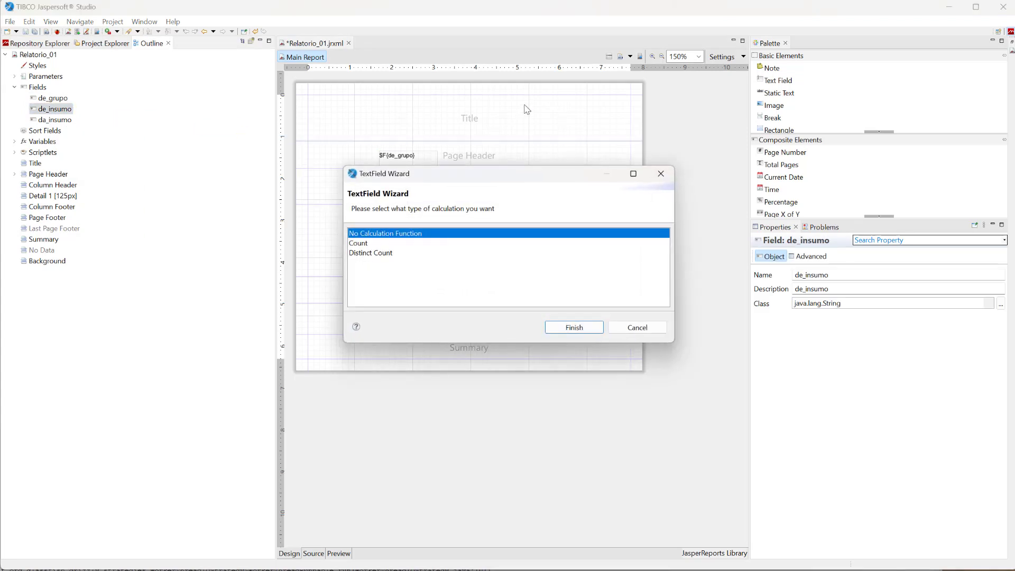
{"action": "left_click", "coordinate": [601, 330]}
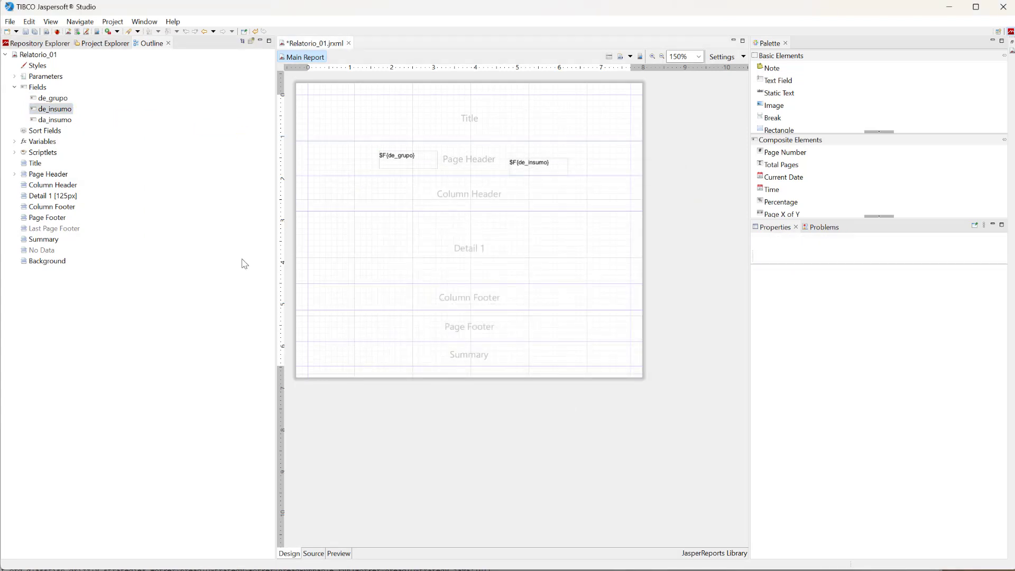